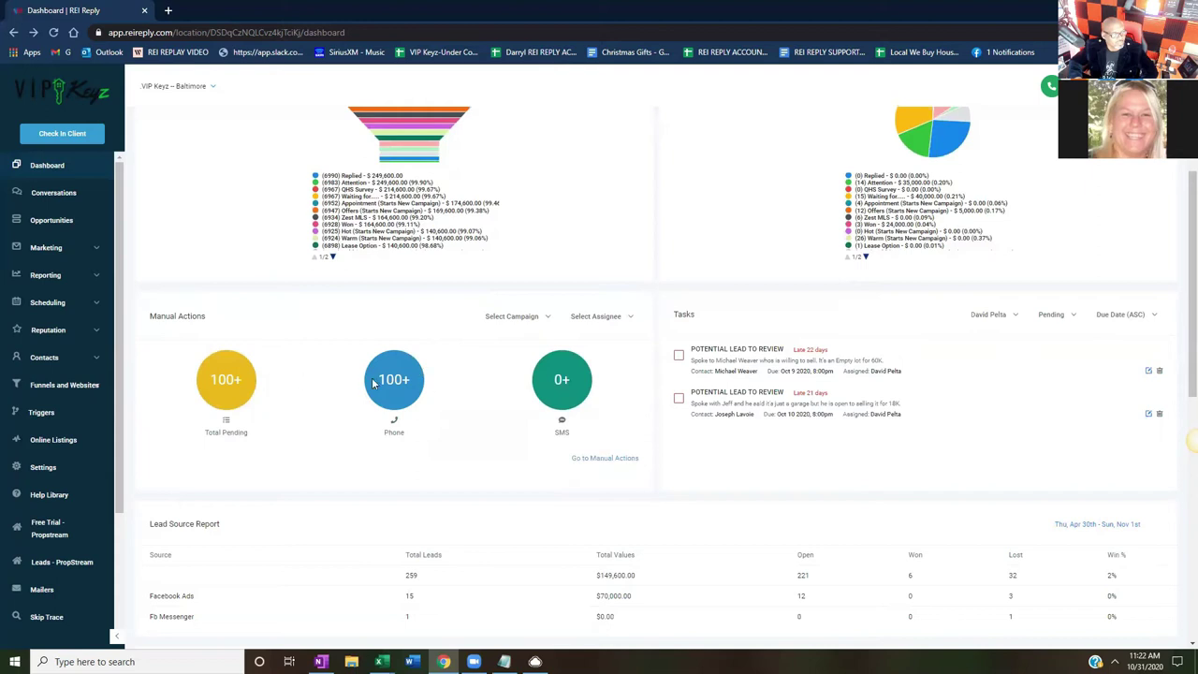
# Step: Examine the Manual Actions section and the assignee filter options of the Tasks list on the dashboard
pyautogui.tripleClick(200, 316)
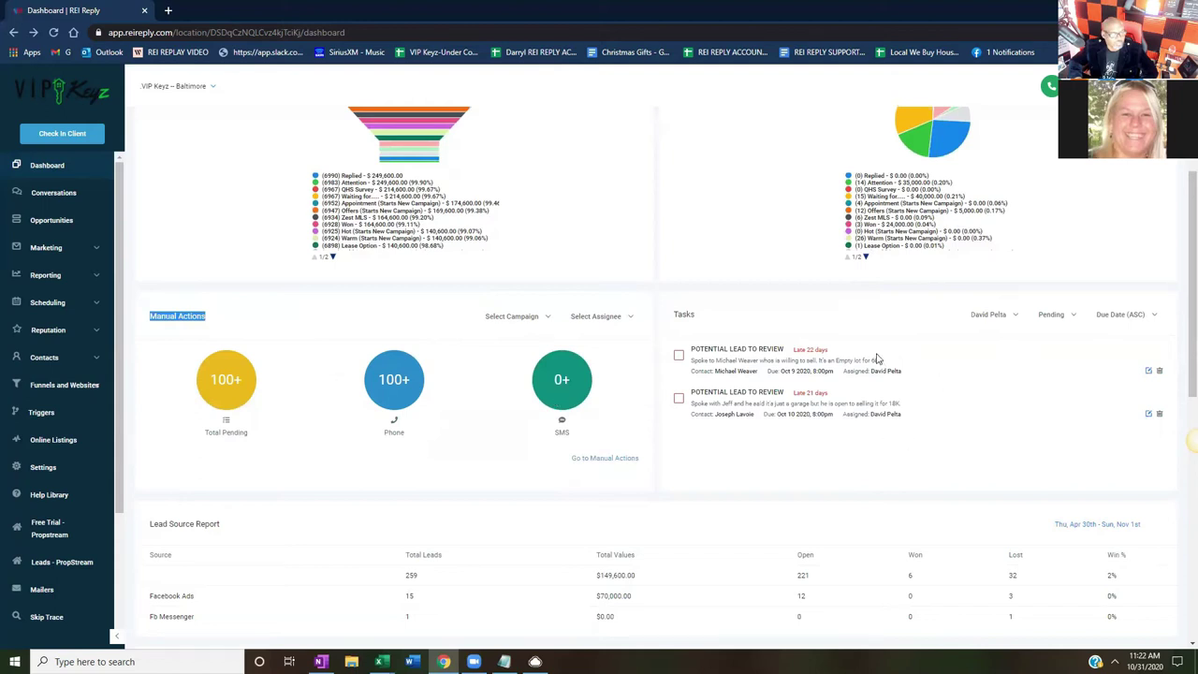
pyautogui.click(987, 316)
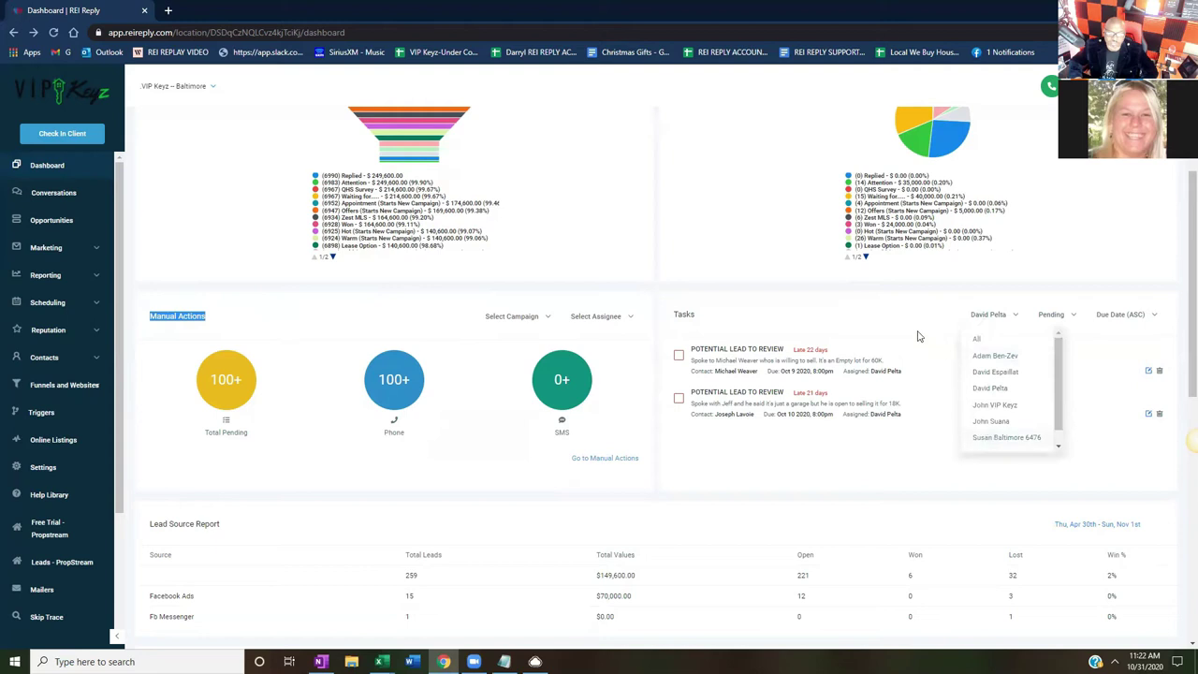
pyautogui.click(892, 298)
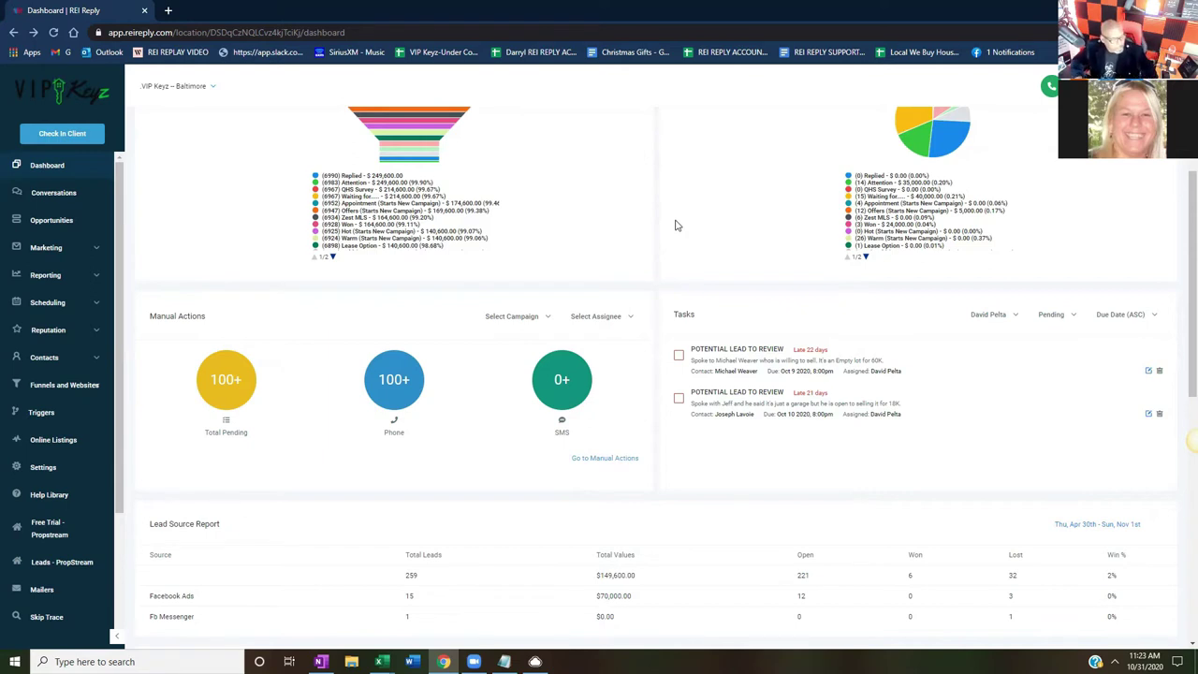
# Step: Examine the dashboard's Lead Source Report, Google My Business figures, reviews, ratings, sentiment and invite sections
pyautogui.scroll(-4, 676, 226)
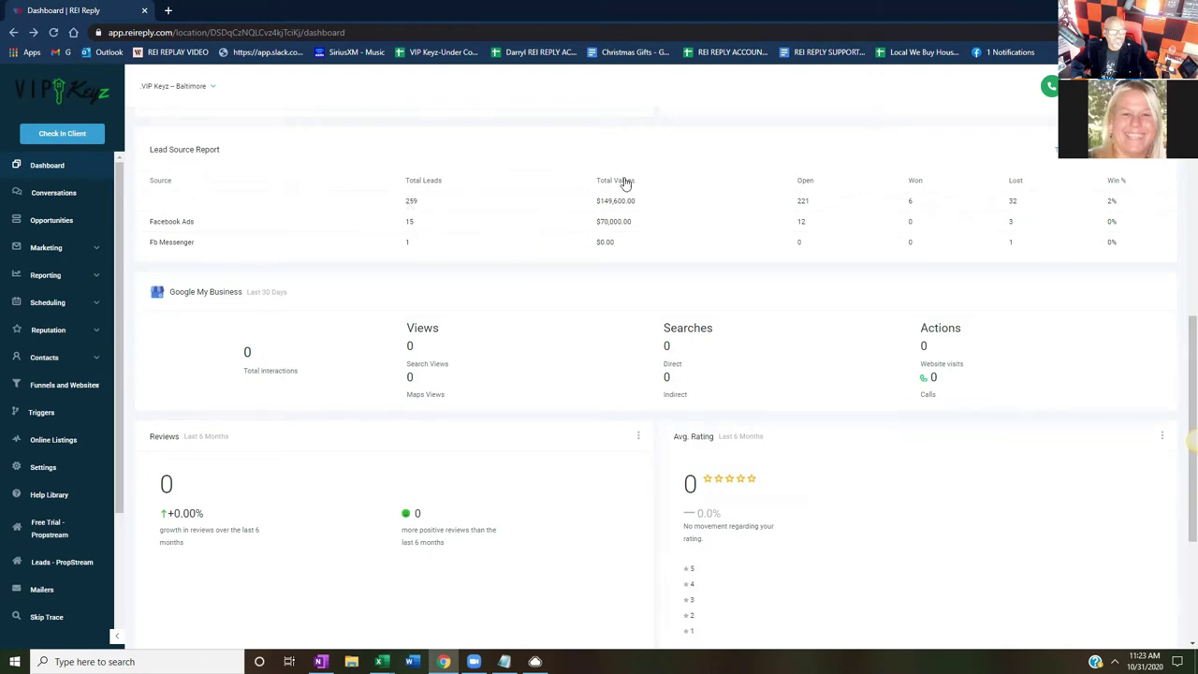
pyautogui.scroll(-1, 651, 220)
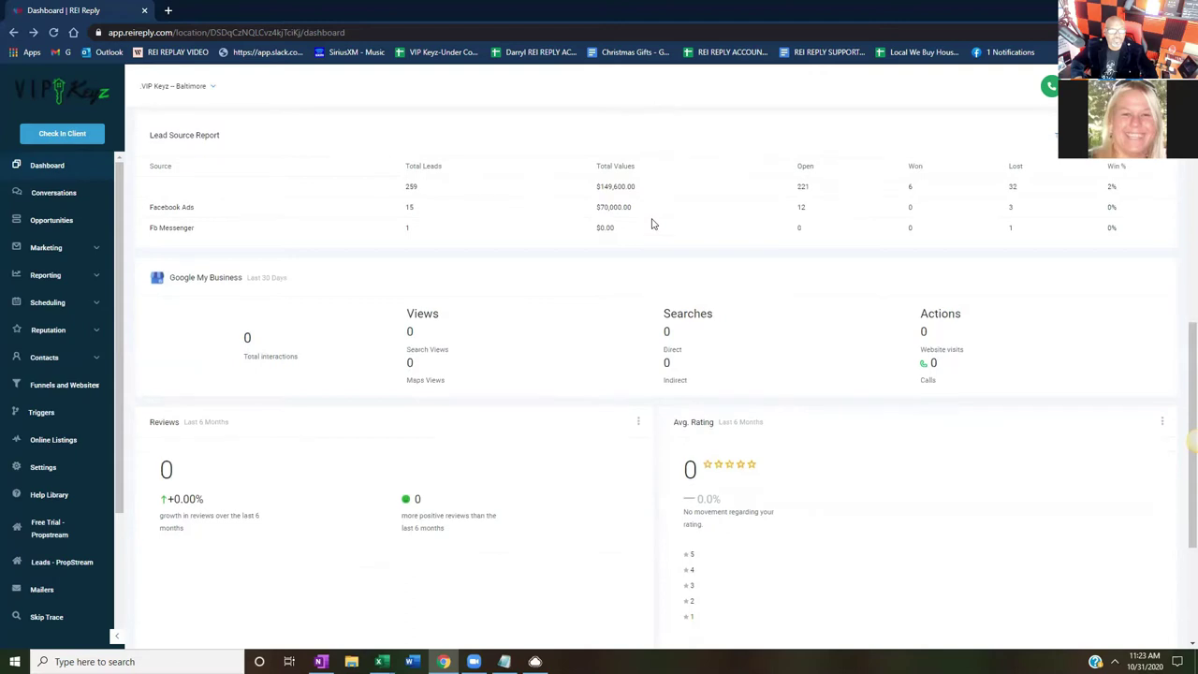
pyautogui.scroll(1, 652, 225)
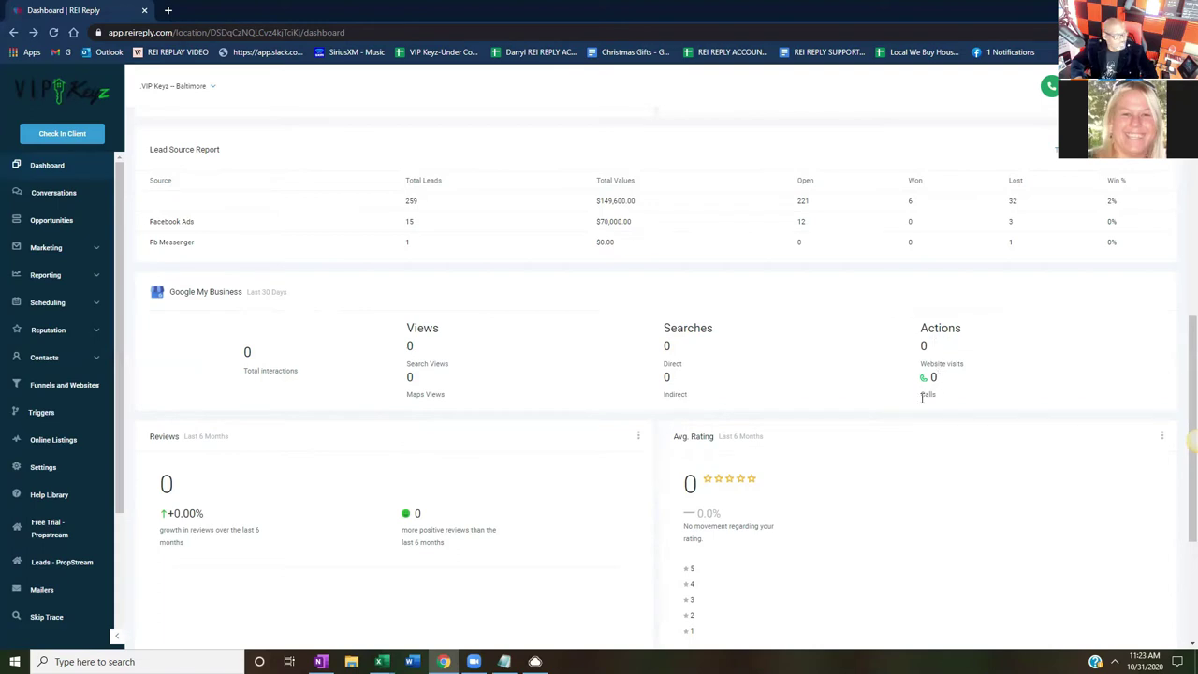
pyautogui.scroll(-1, 939, 375)
pyautogui.scroll(-3, 922, 404)
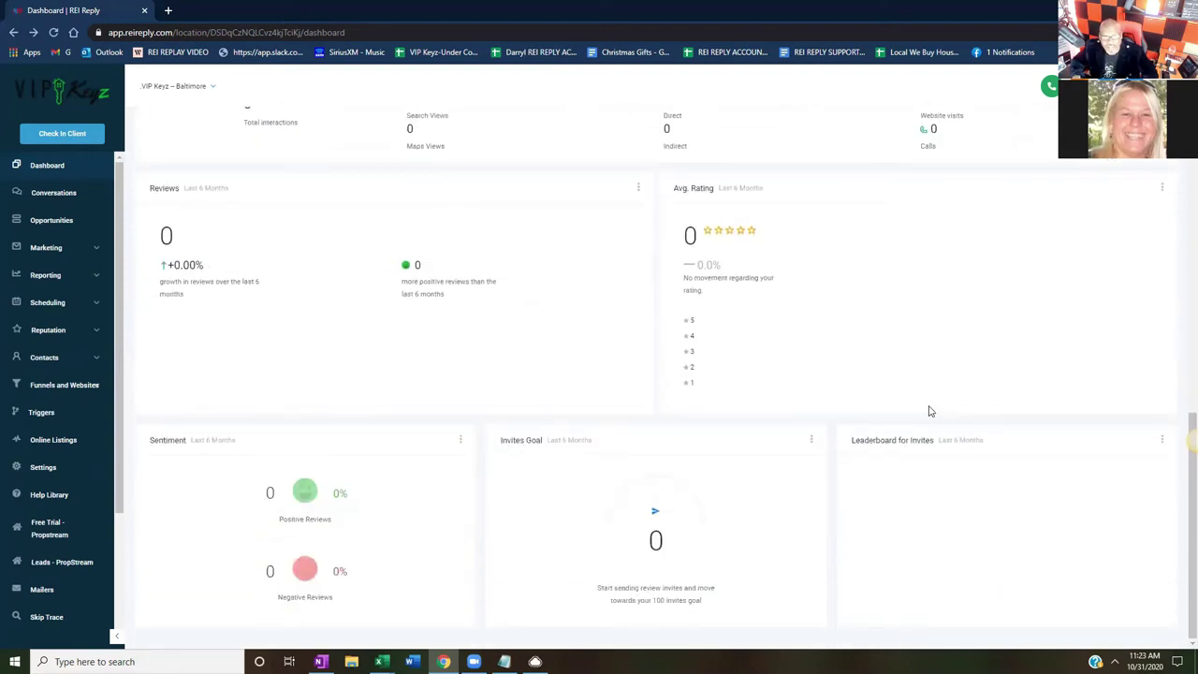
pyautogui.scroll(2, 907, 406)
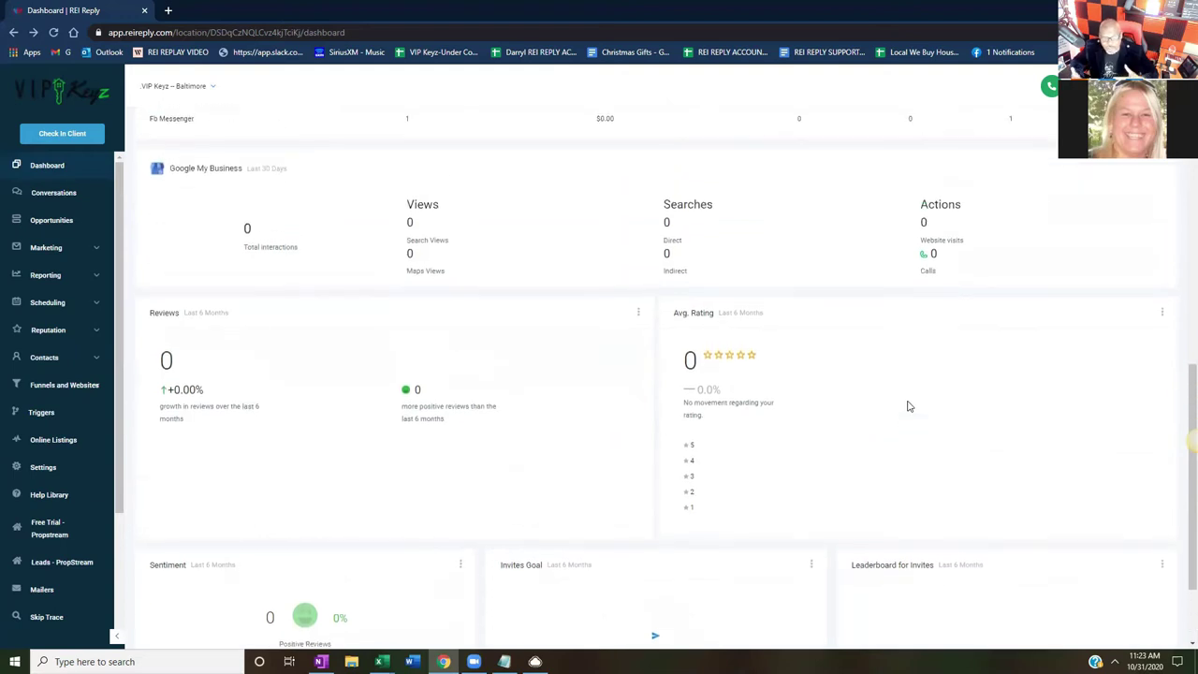
pyautogui.scroll(1, 907, 405)
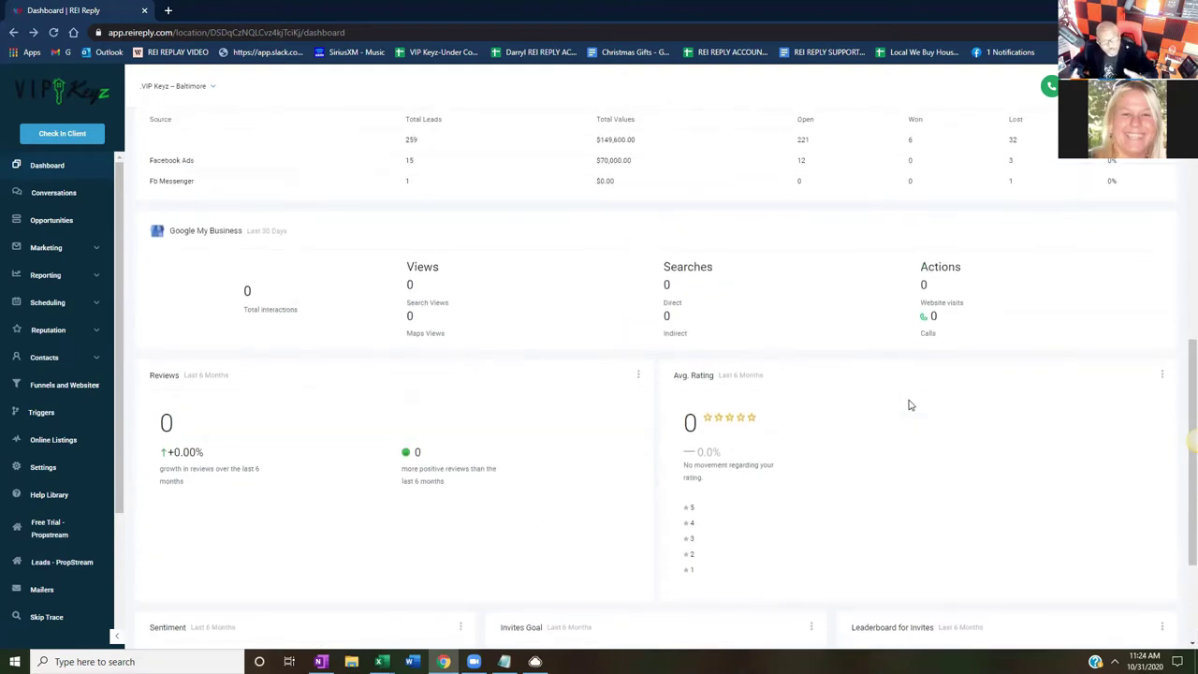
pyautogui.scroll(5, 898, 410)
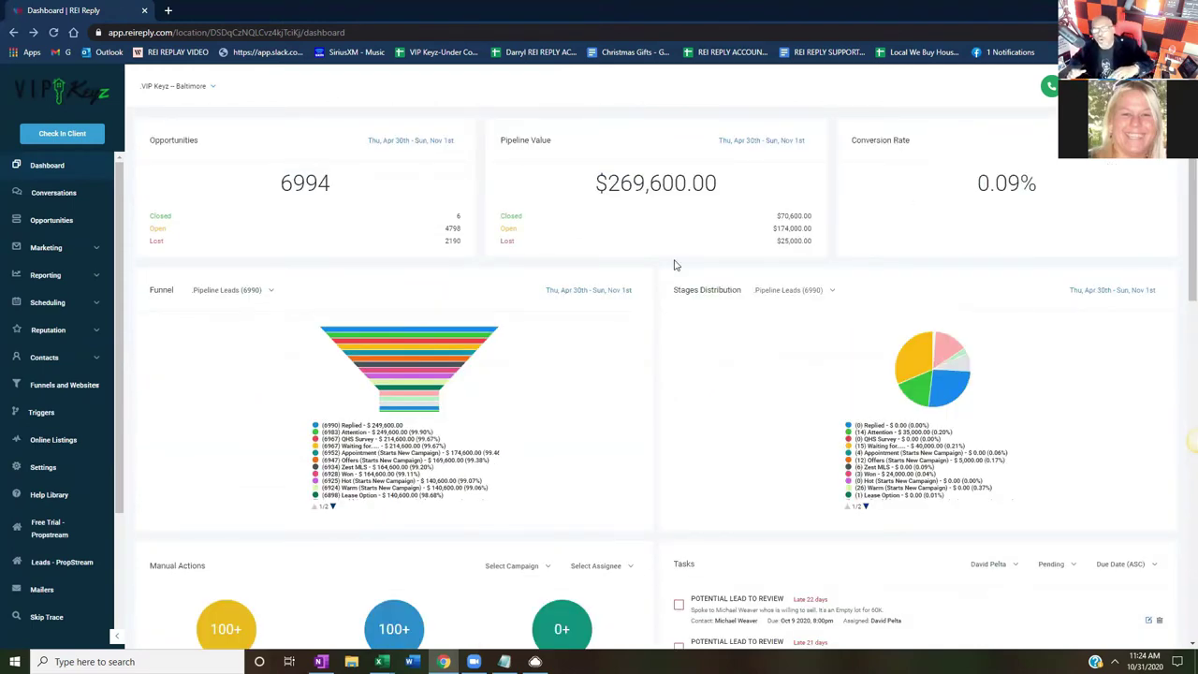
# Step: Open Conversations, check the recent and unread message lists, and view the unread reply promising contact next week
pyautogui.click(74, 200)
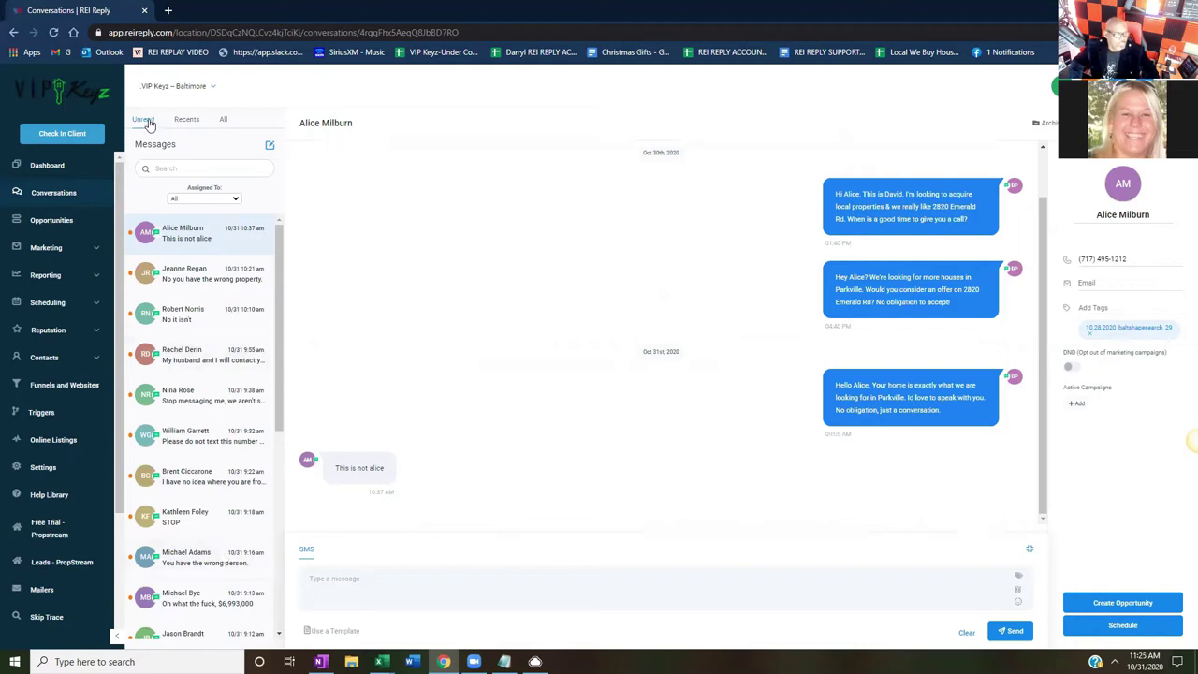
pyautogui.click(190, 119)
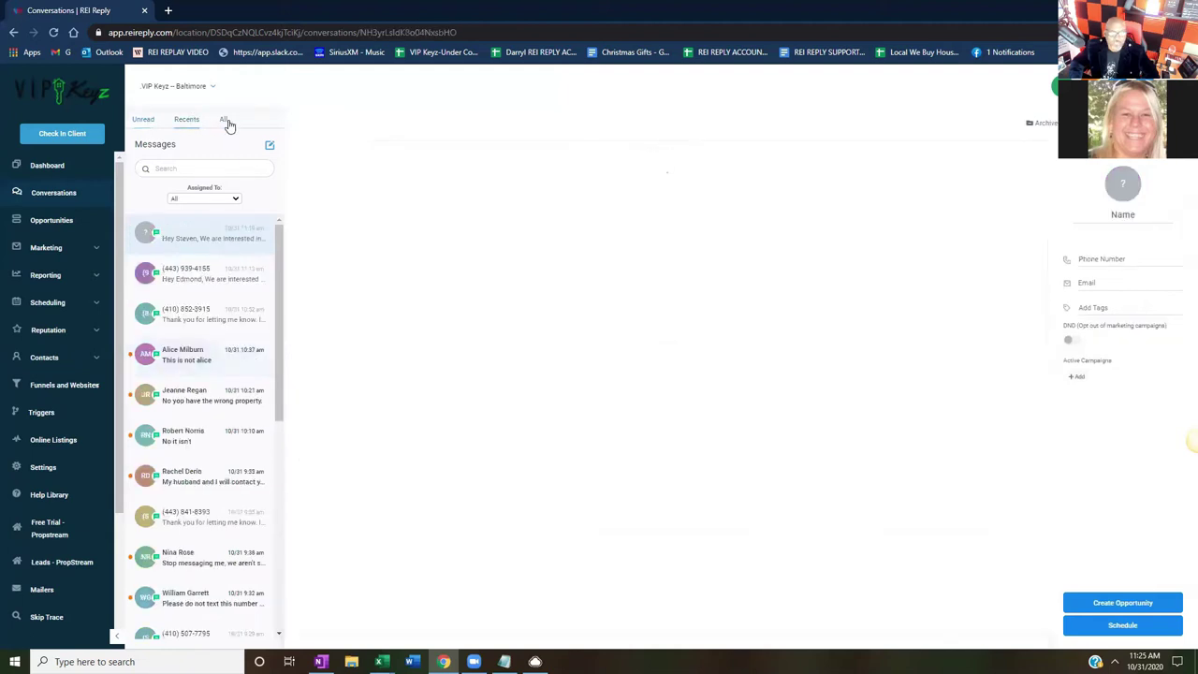
pyautogui.click(147, 121)
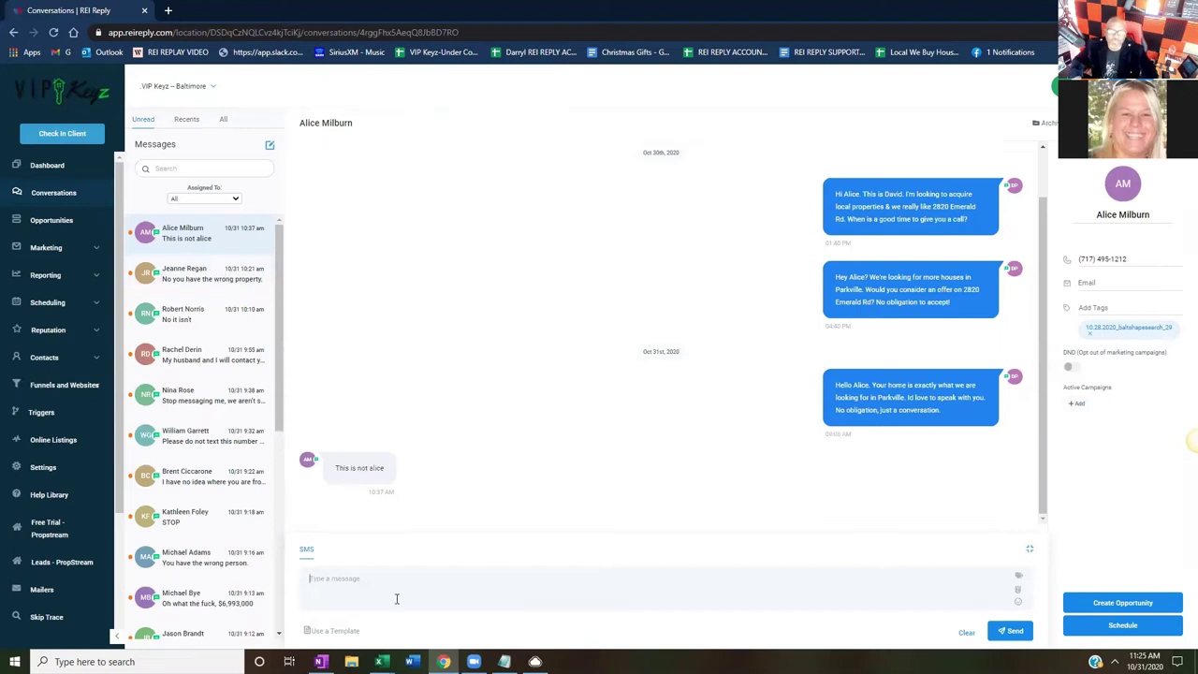
pyautogui.moveTo(378, 494)
pyautogui.click(1092, 281)
pyautogui.click(198, 361)
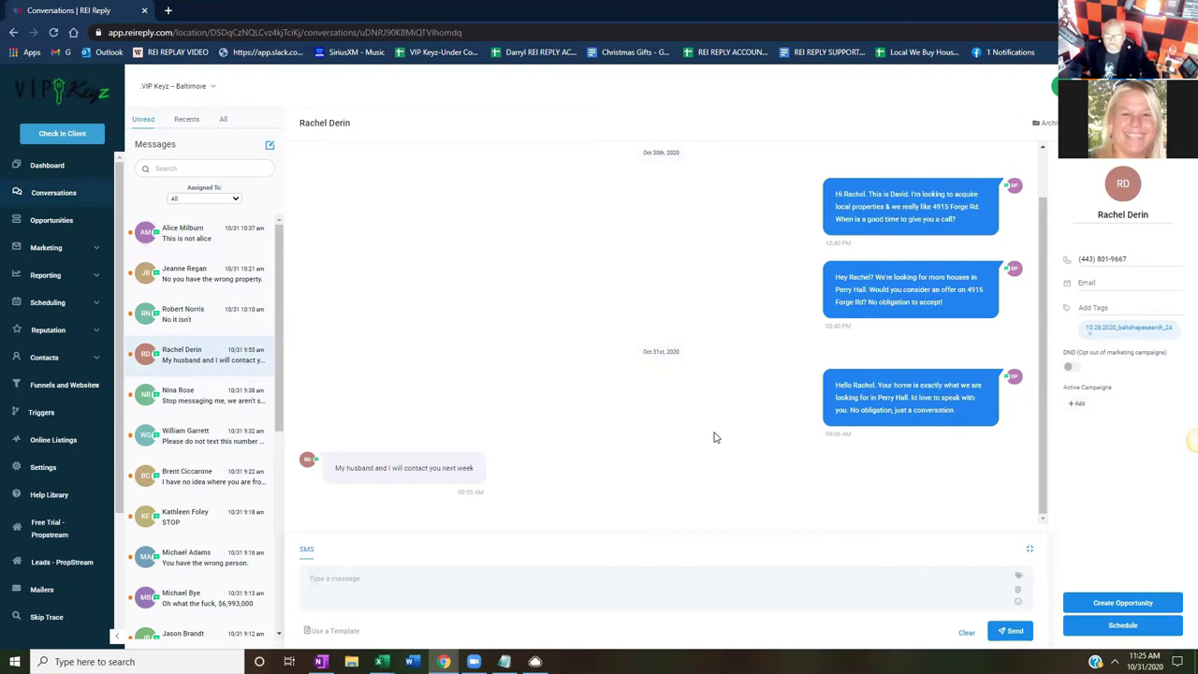
# Step: Add the existing "wrong number" tag to the newest unread conversation's contact and toggle the contact's DND option
pyautogui.click(204, 234)
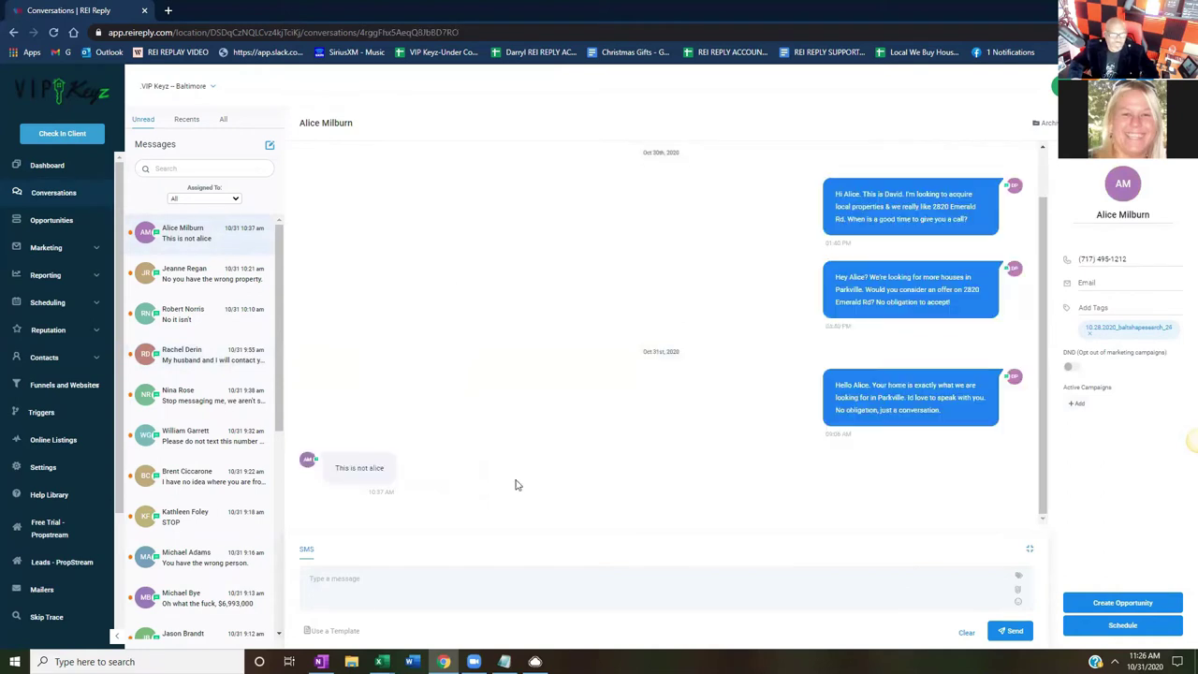
pyautogui.click(1087, 312)
pyautogui.write('wrong')
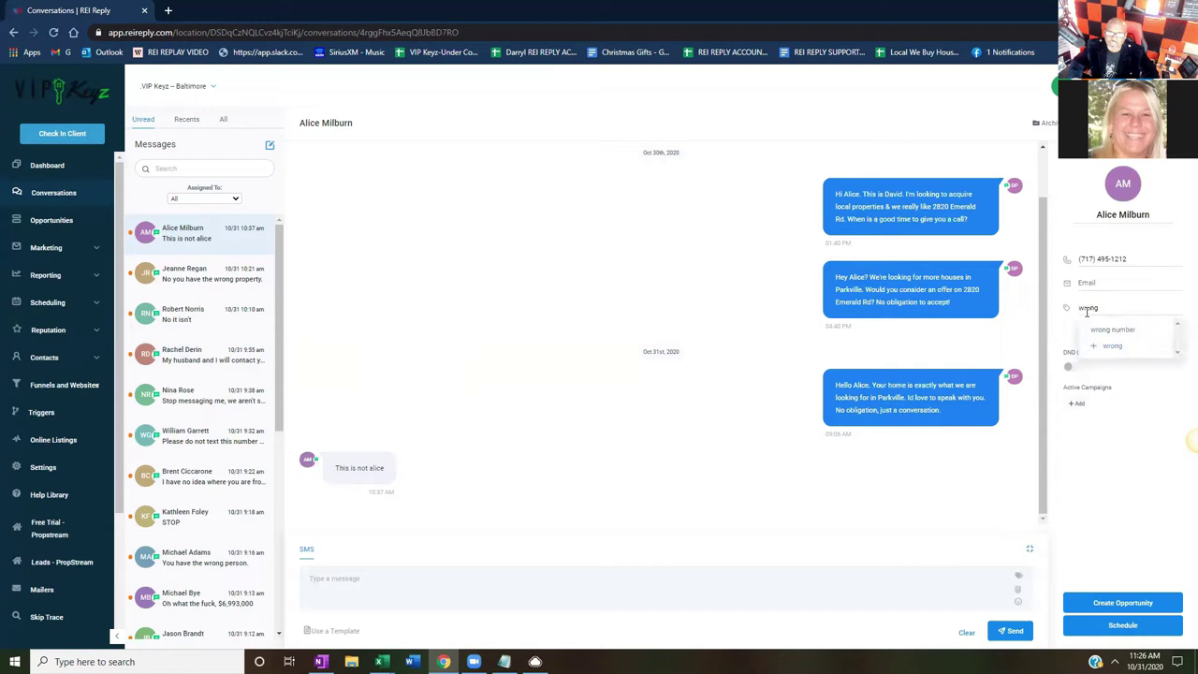
pyautogui.click(1139, 332)
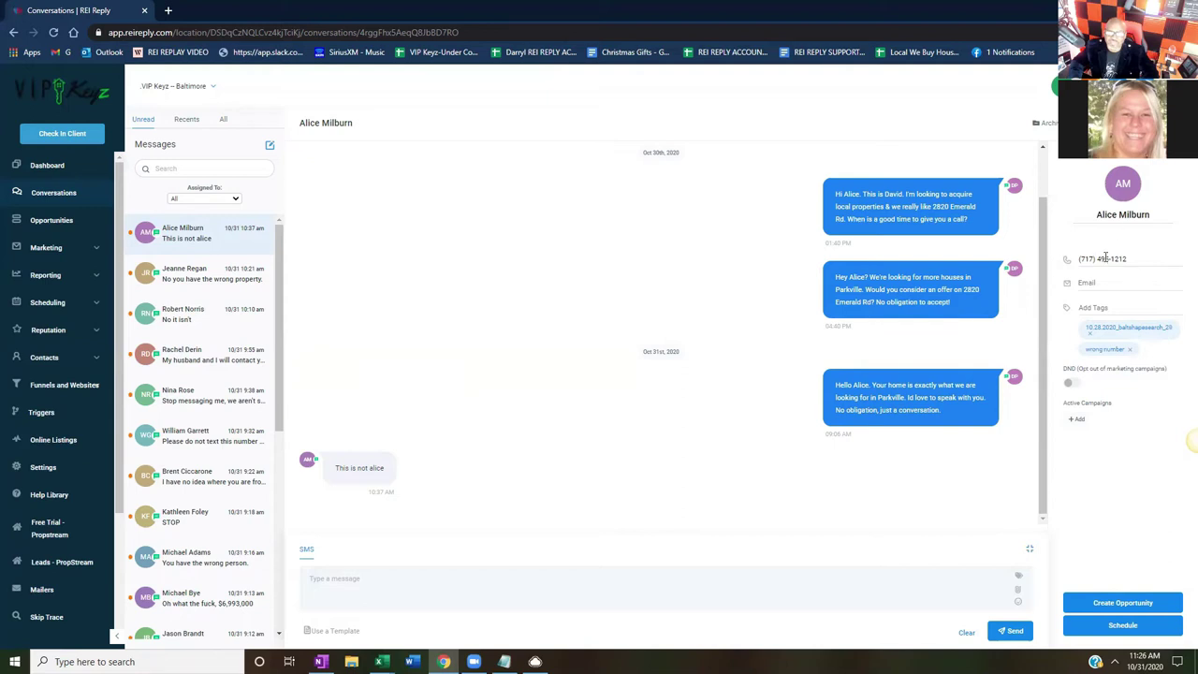
pyautogui.click(1074, 384)
# Step: Create an opportunity for the contact promising to get in touch next week, in the .pipeline Leads pipeline at the Attention stage
pyautogui.click(202, 367)
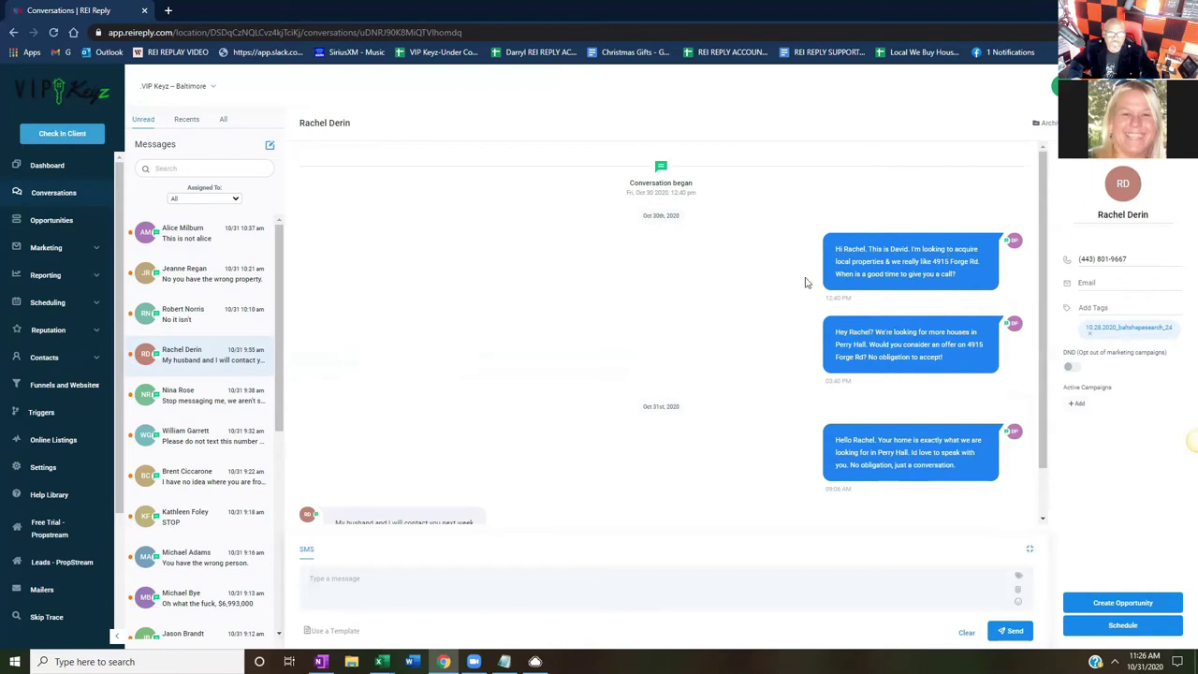
pyautogui.scroll(-1, 800, 294)
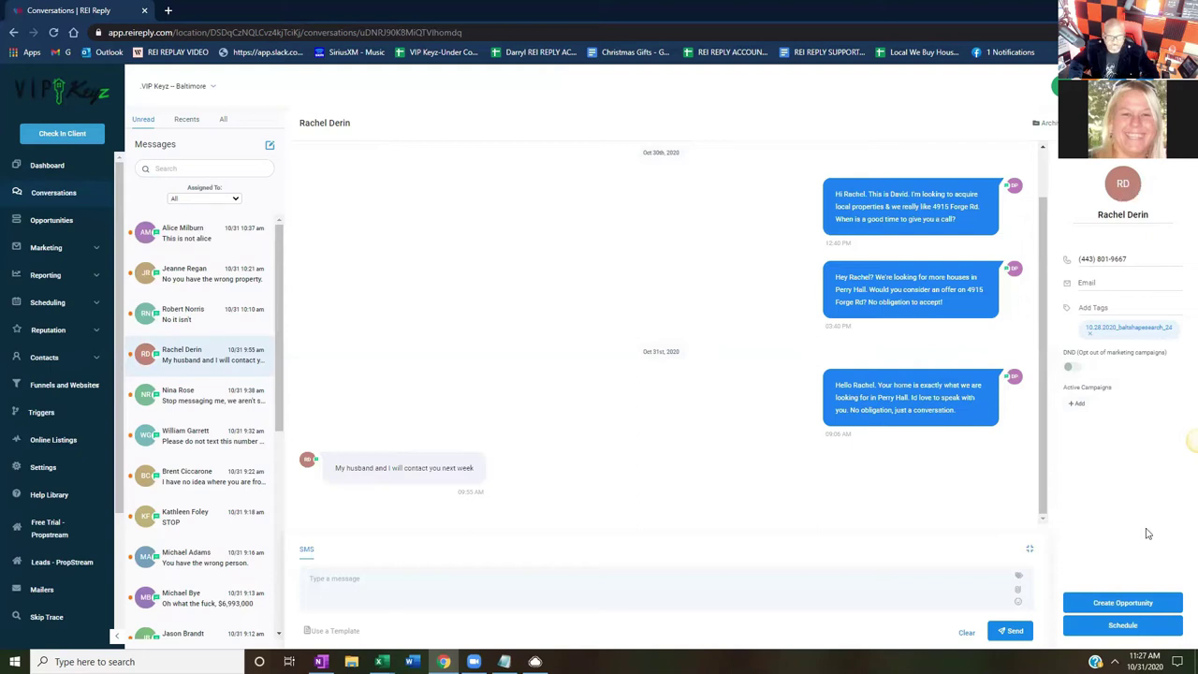
pyautogui.click(1116, 606)
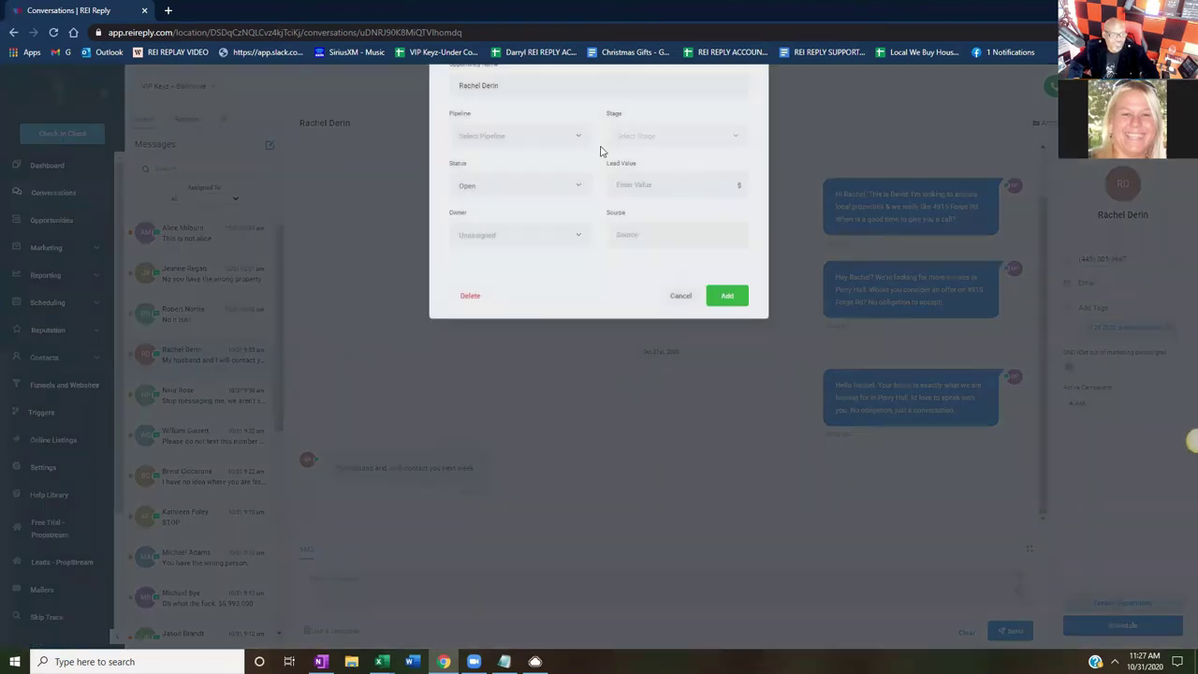
pyautogui.click(509, 215)
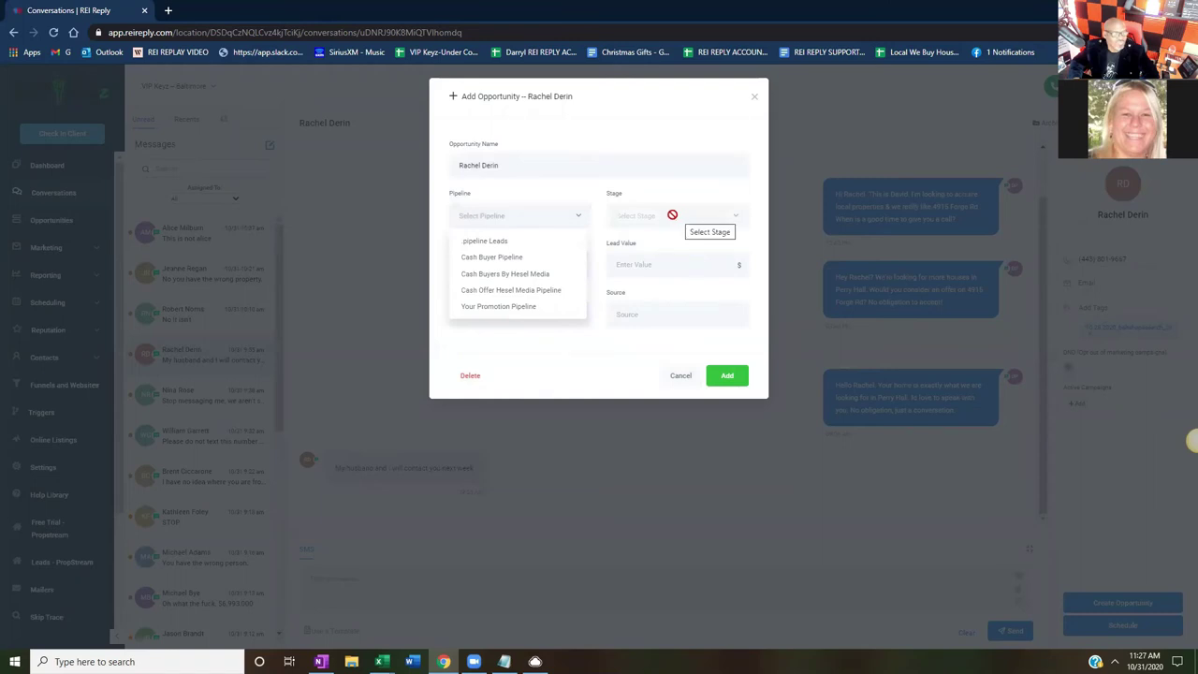
pyautogui.click(502, 242)
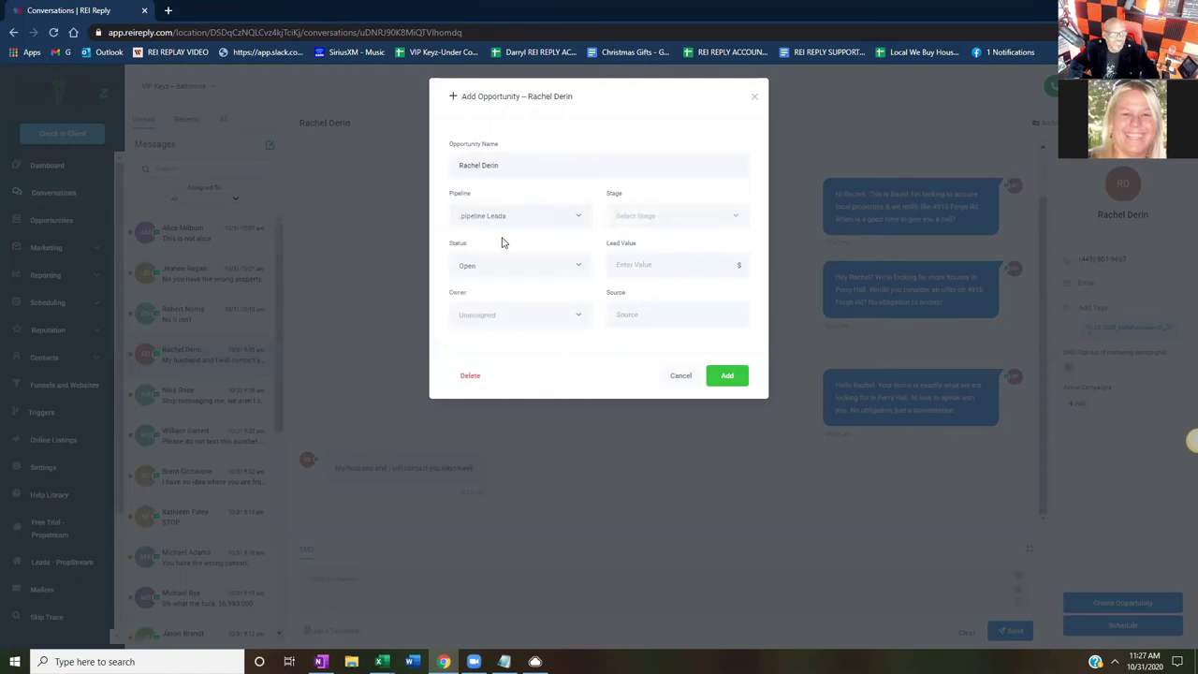
pyautogui.click(662, 216)
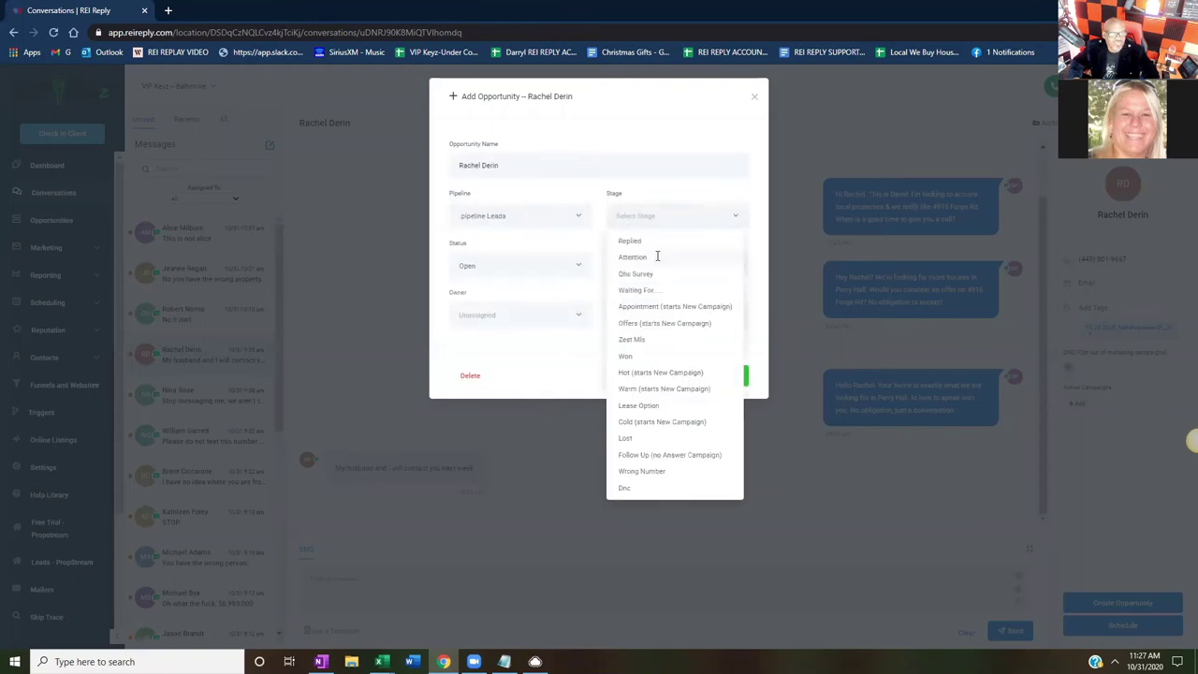
pyautogui.click(656, 255)
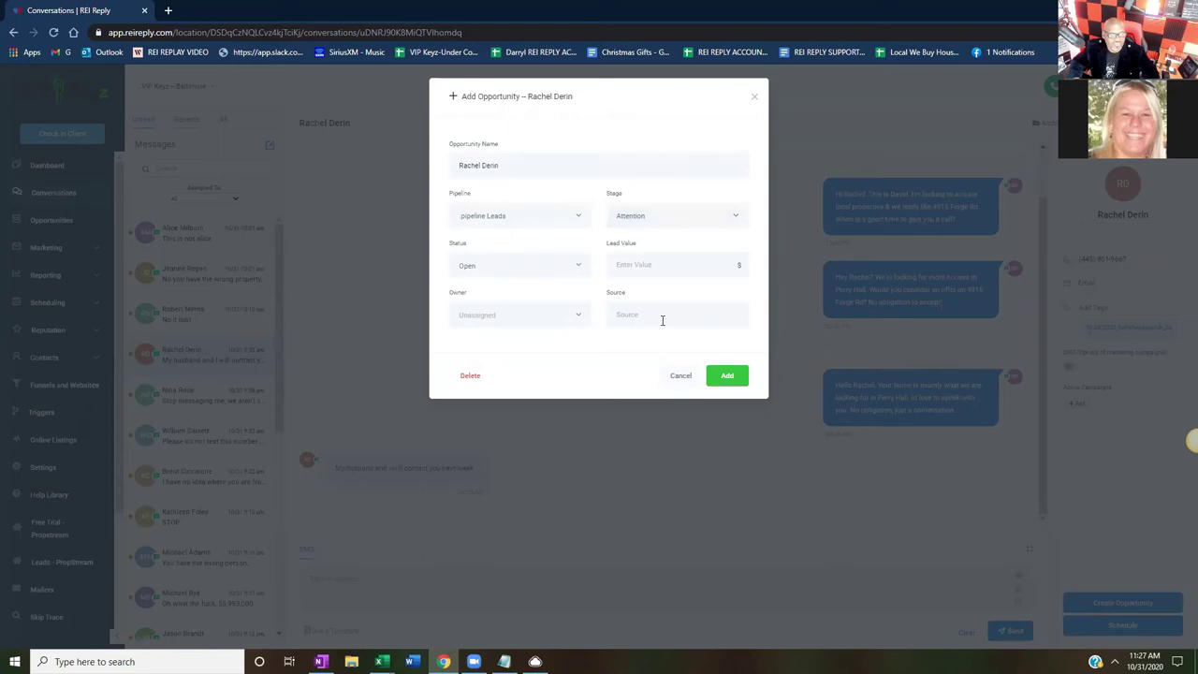
pyautogui.click(730, 377)
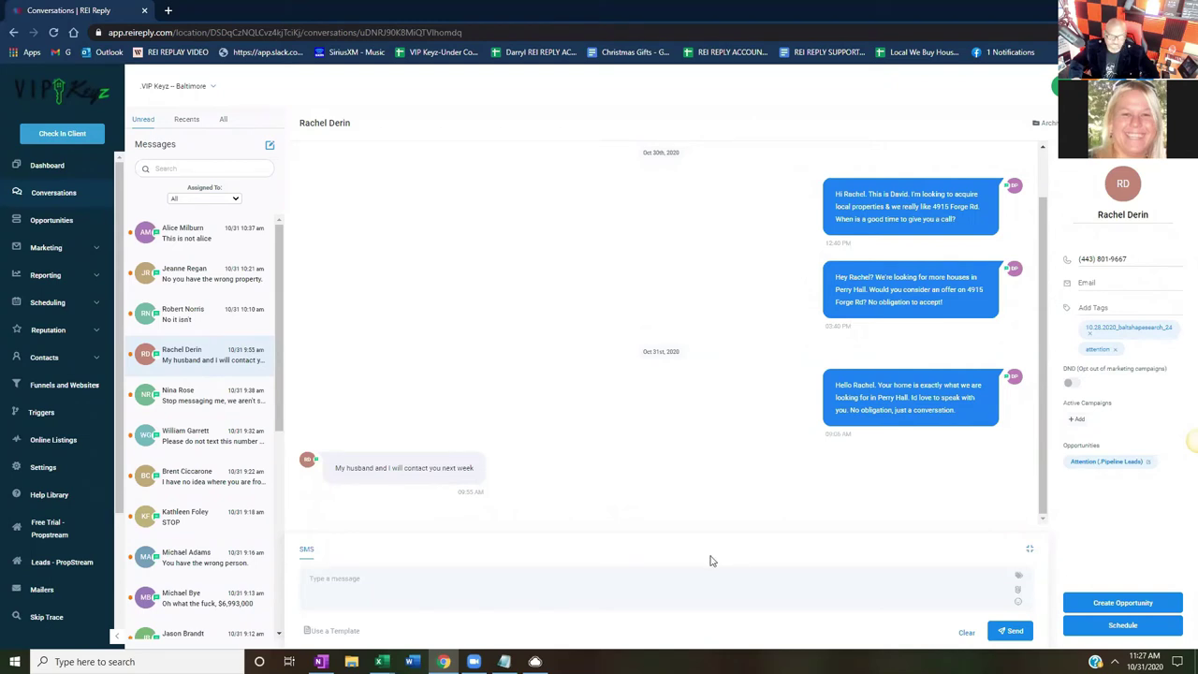
# Step: Reply to the contact by SMS with "Sounds Great!!"
pyautogui.click(574, 574)
pyautogui.write('S')
pyautogui.write('imons Gre')
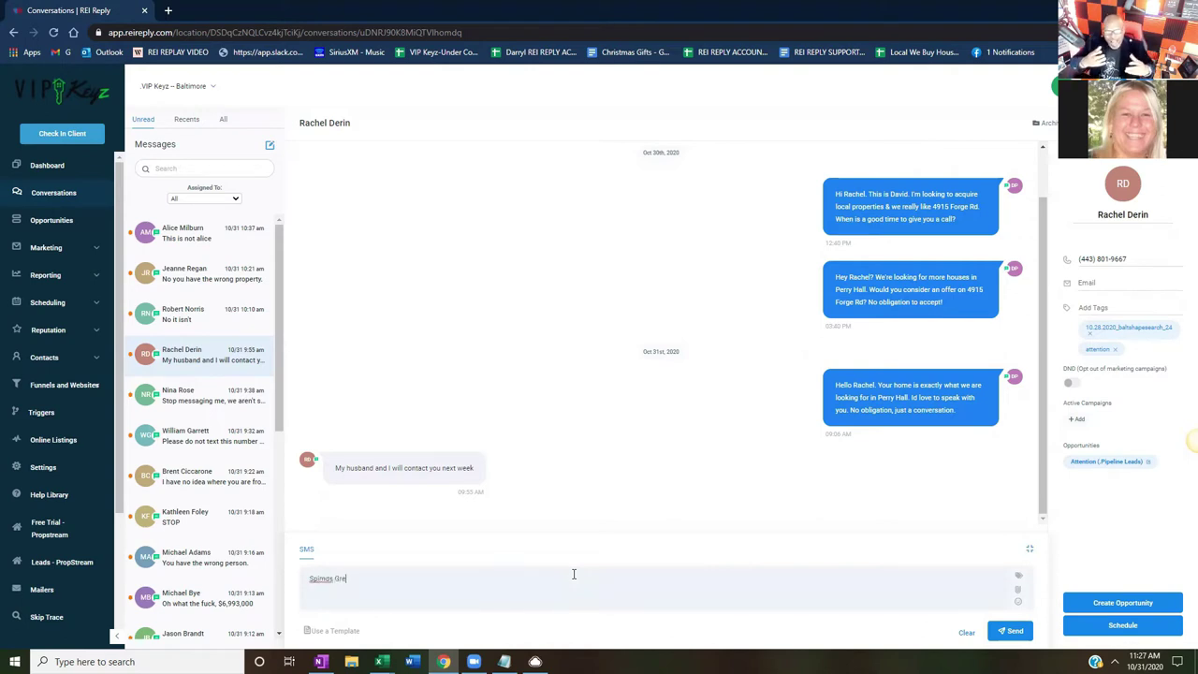
pyautogui.hotkey('ctrl', 'a')
pyautogui.press('BackSpace')
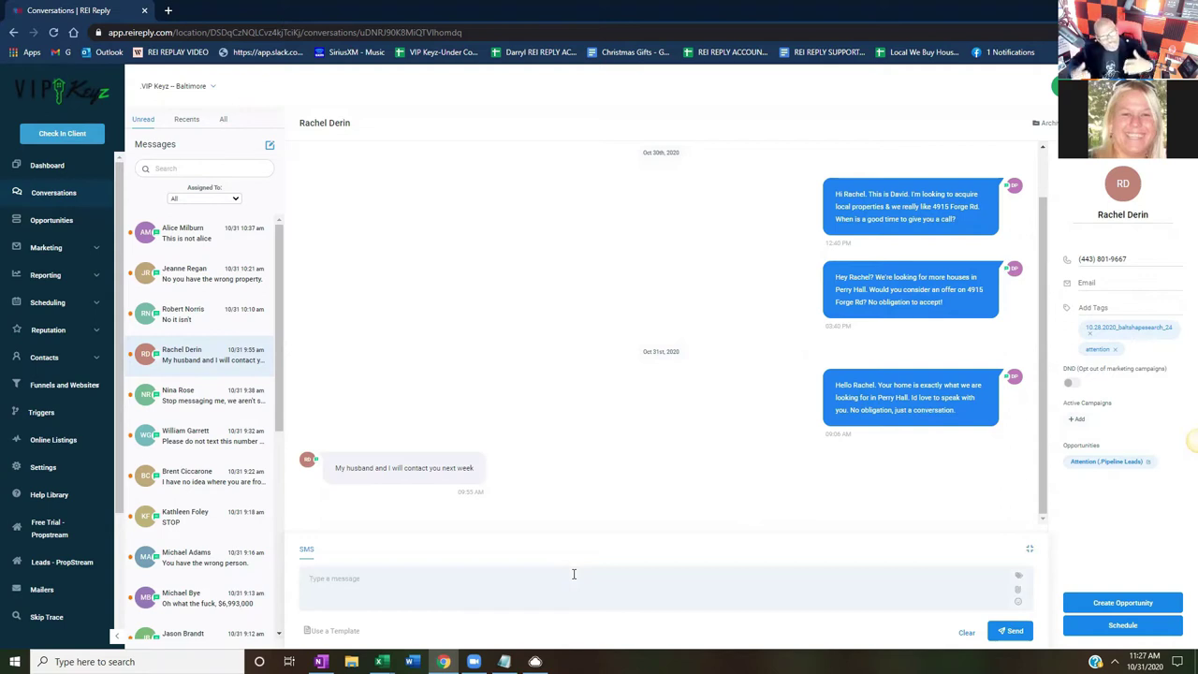
pyautogui.write('Sounds Great!!')
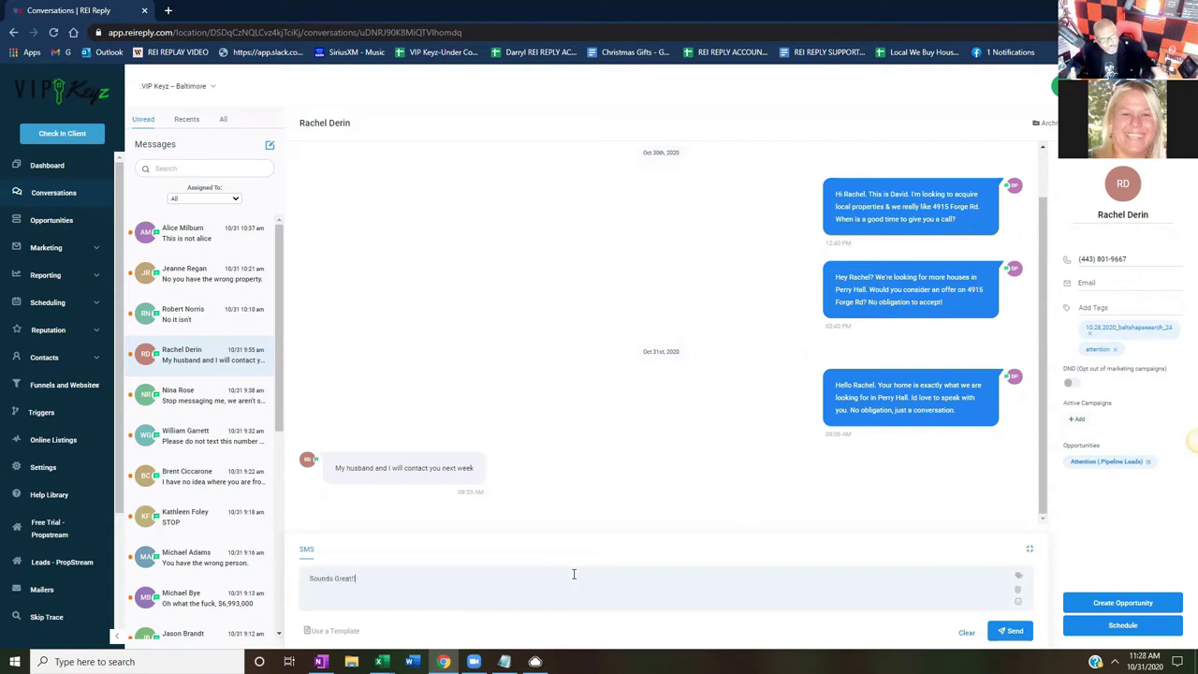
pyautogui.press('Return')
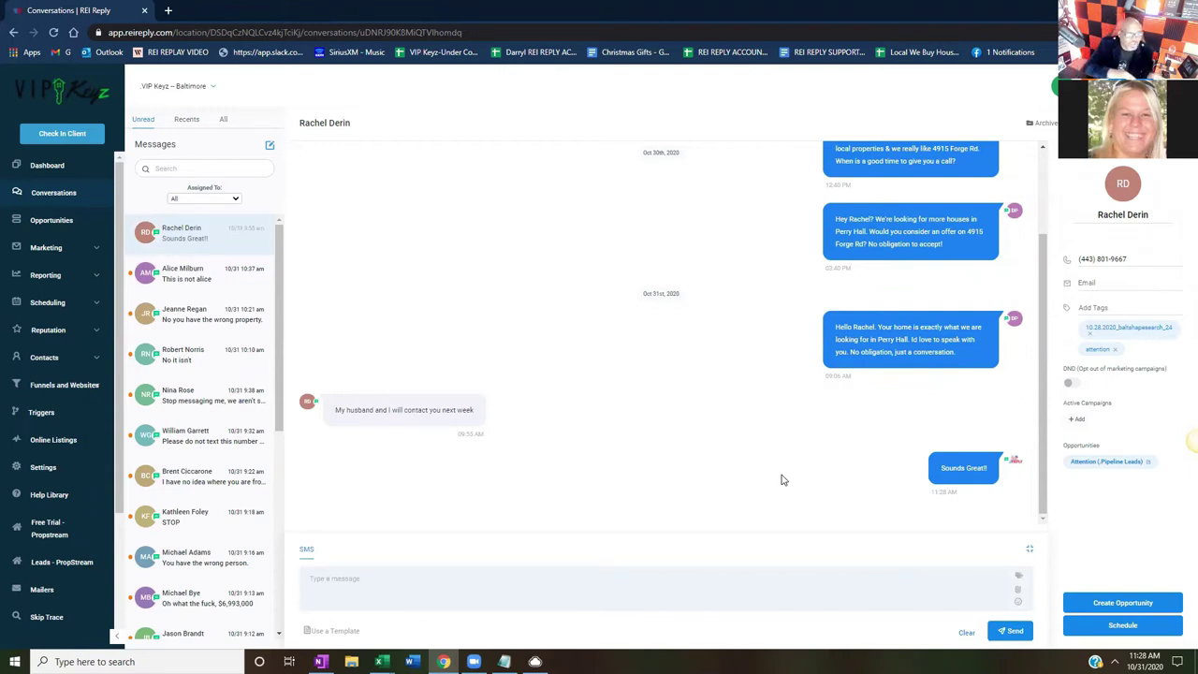
# Step: Open the Opportunities board and examine the leads in each pipeline stage, from Attention through Wrong Number
pyautogui.click(51, 223)
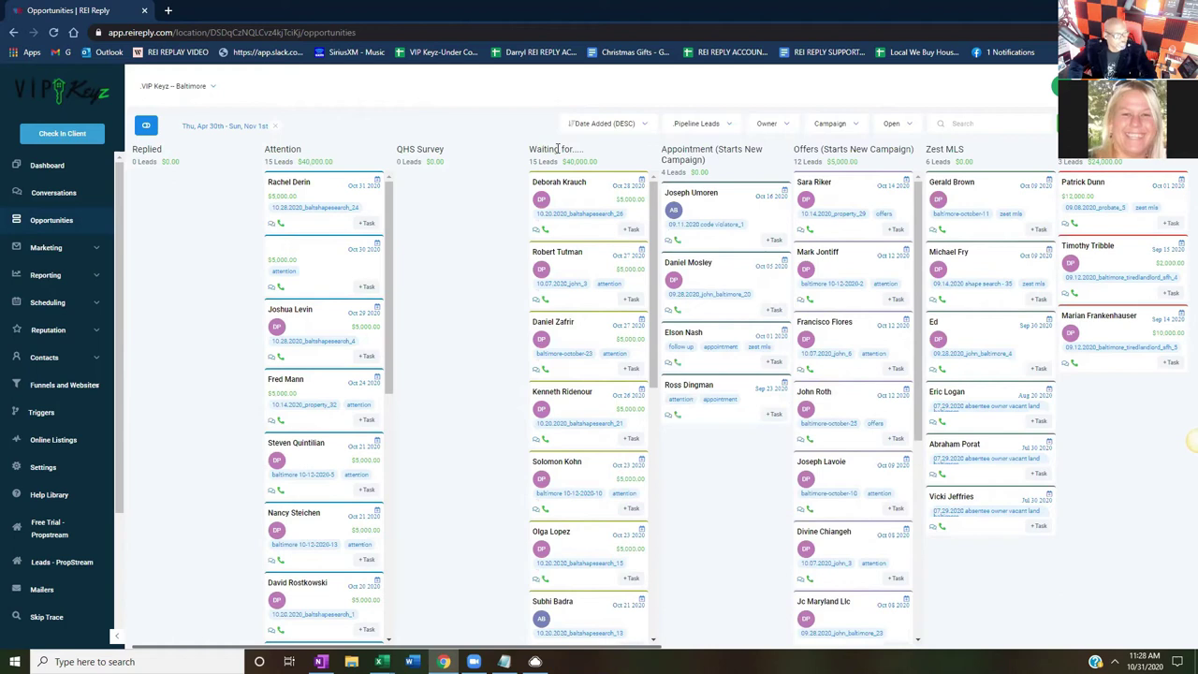
pyautogui.scroll(-4, 567, 300)
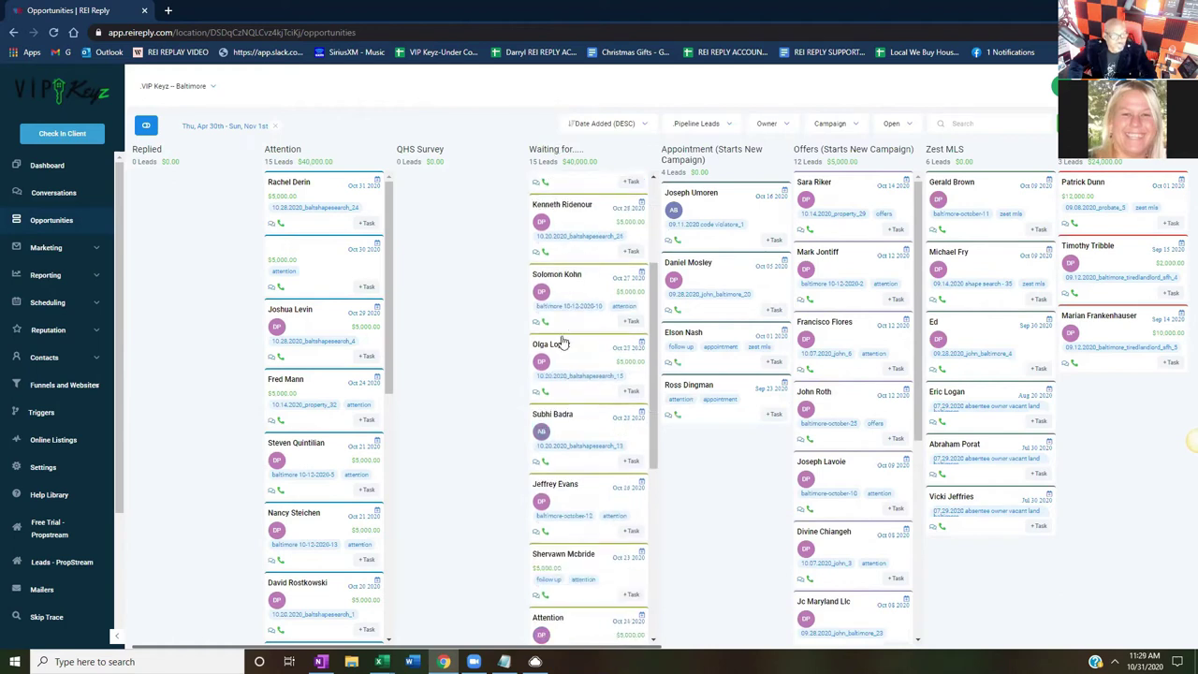
pyautogui.scroll(-2, 585, 410)
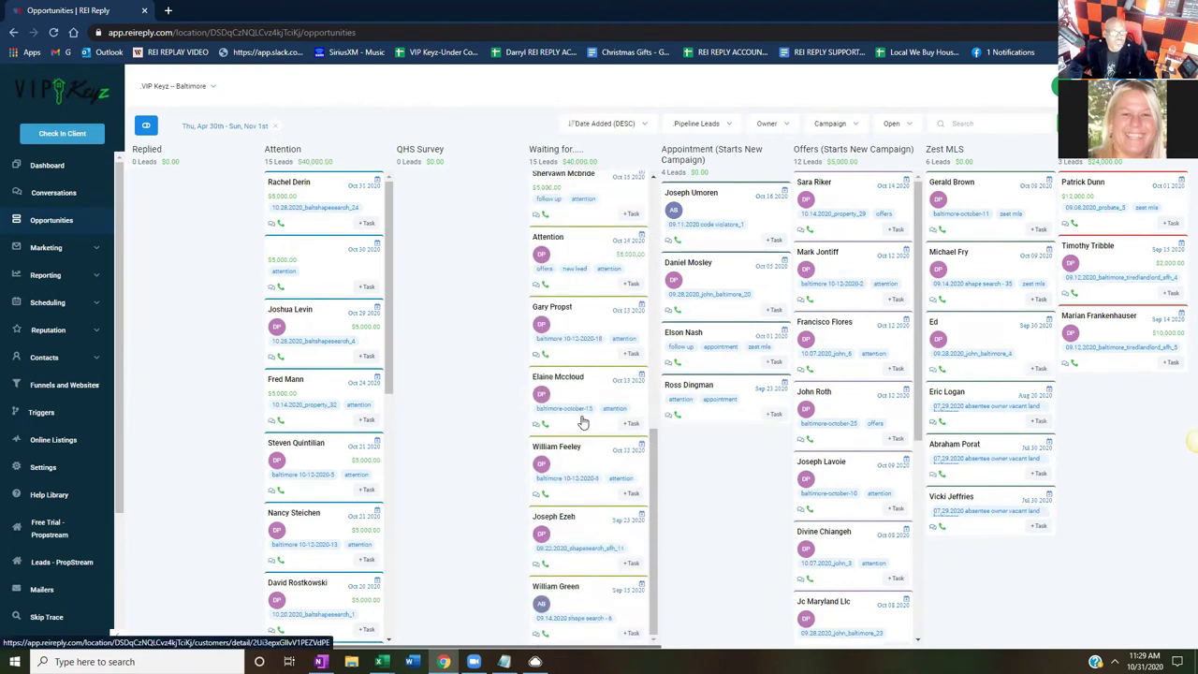
pyautogui.scroll(4, 582, 423)
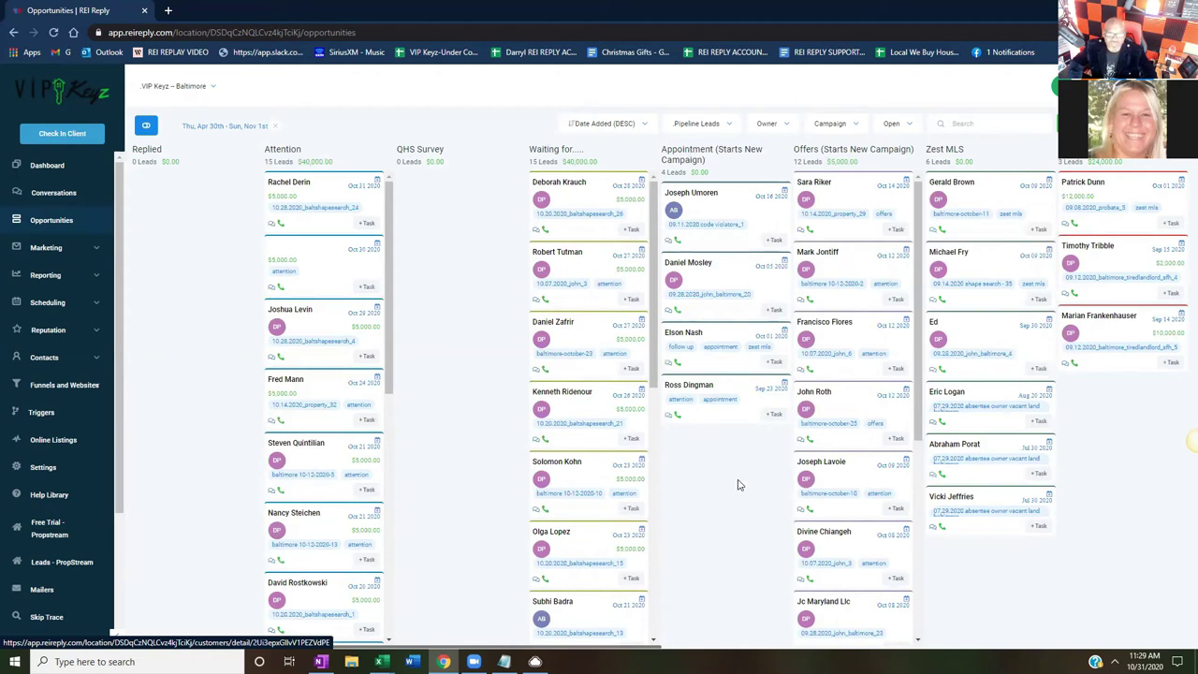
pyautogui.hscroll(2, 738, 484)
pyautogui.hscroll(10, 738, 484)
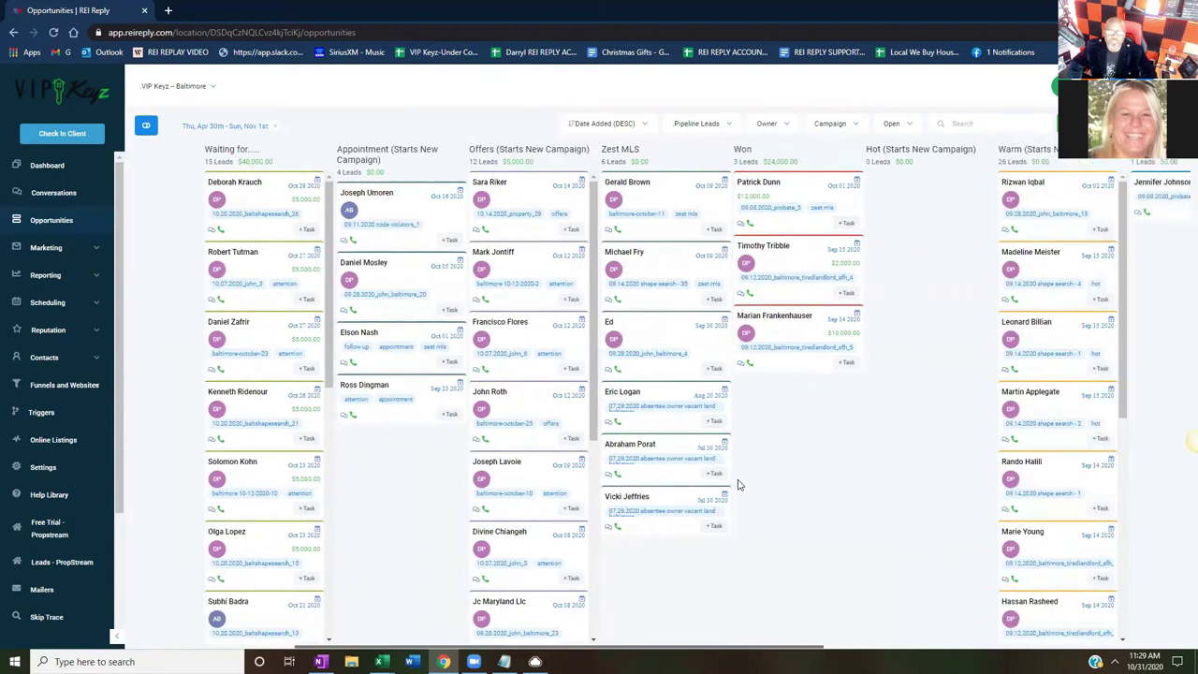
pyautogui.hscroll(11, 738, 484)
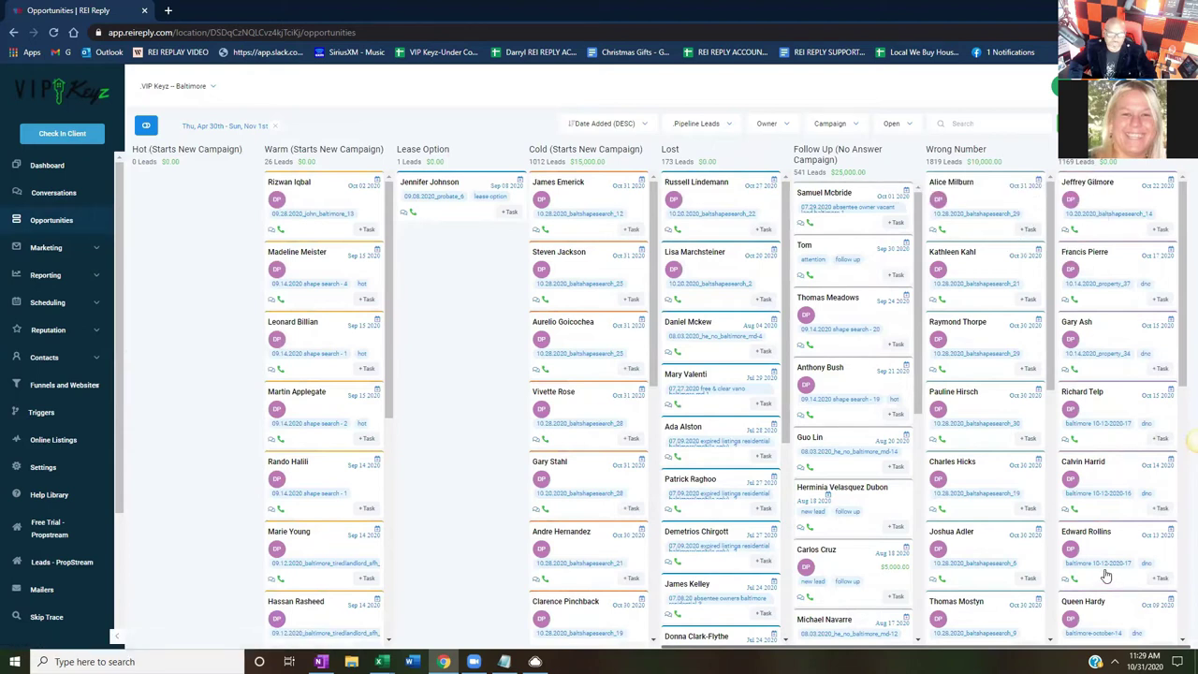
# Step: Check which pipelines are available on the Opportunities board and return to the Attention stage
pyautogui.click(711, 130)
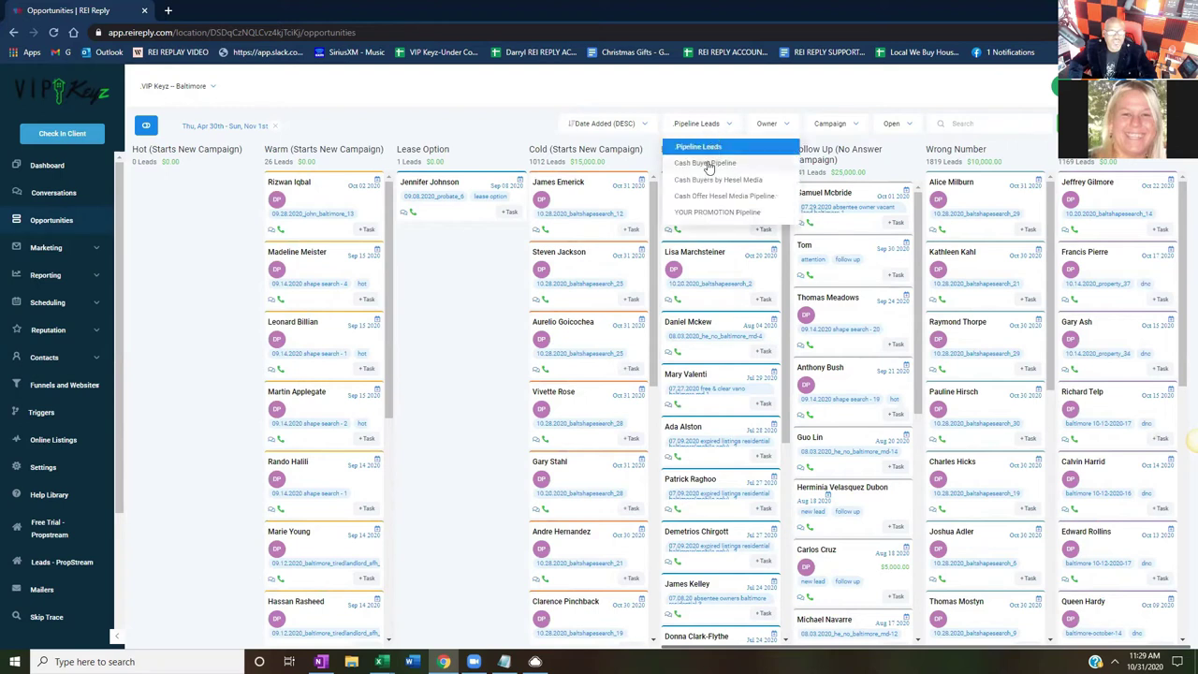
pyautogui.click(481, 294)
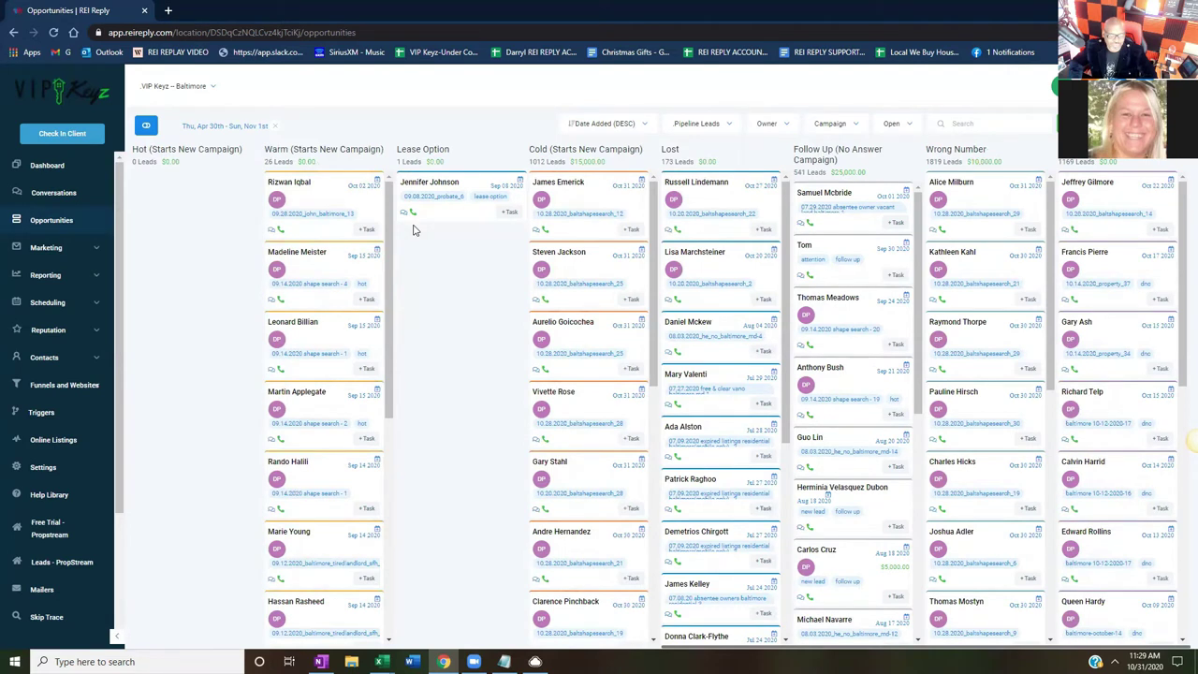
pyautogui.hscroll(-5, 415, 229)
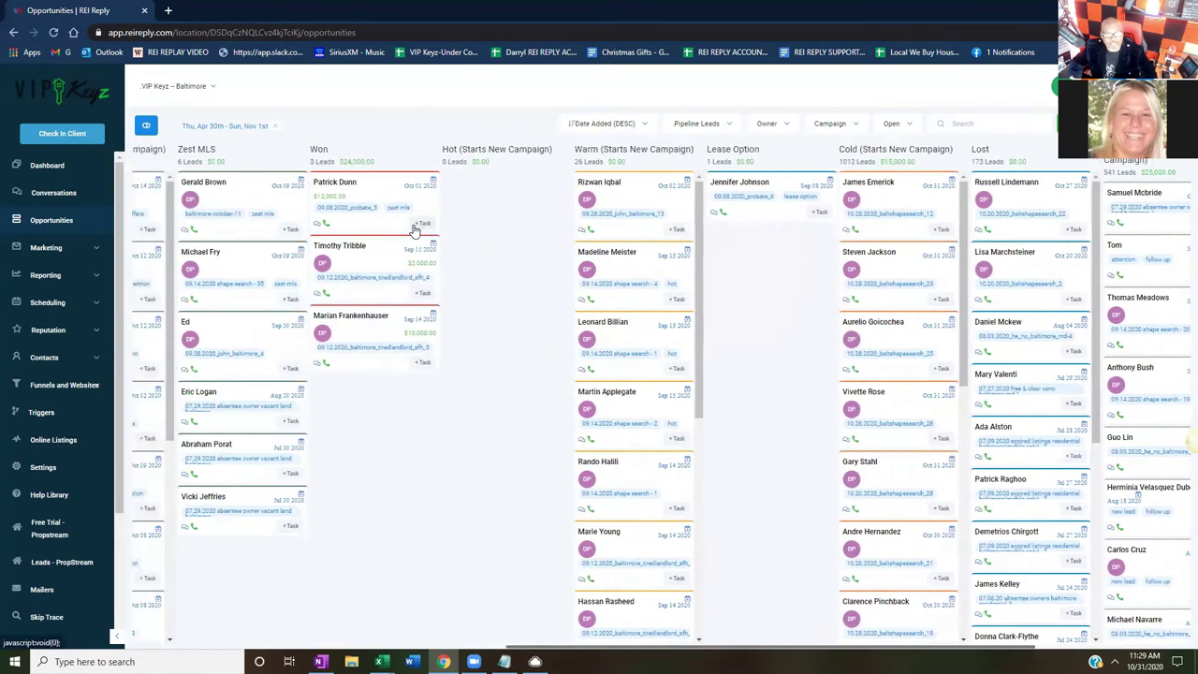
pyautogui.hscroll(-6, 415, 229)
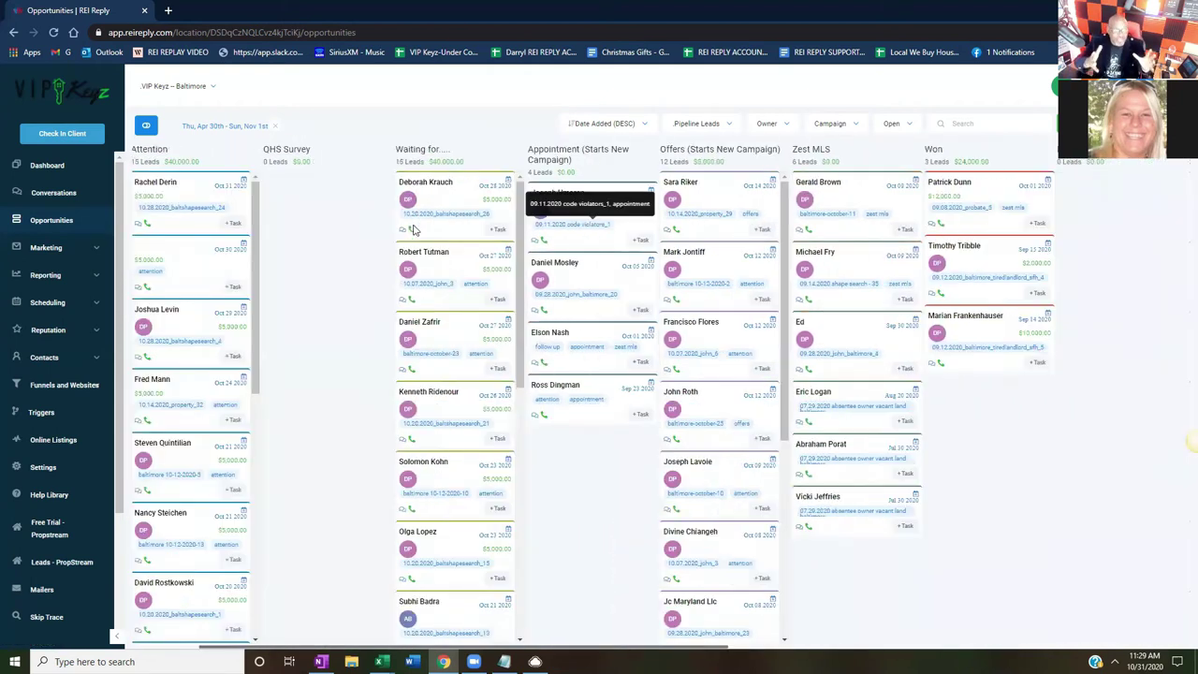
pyautogui.hscroll(-2, 415, 229)
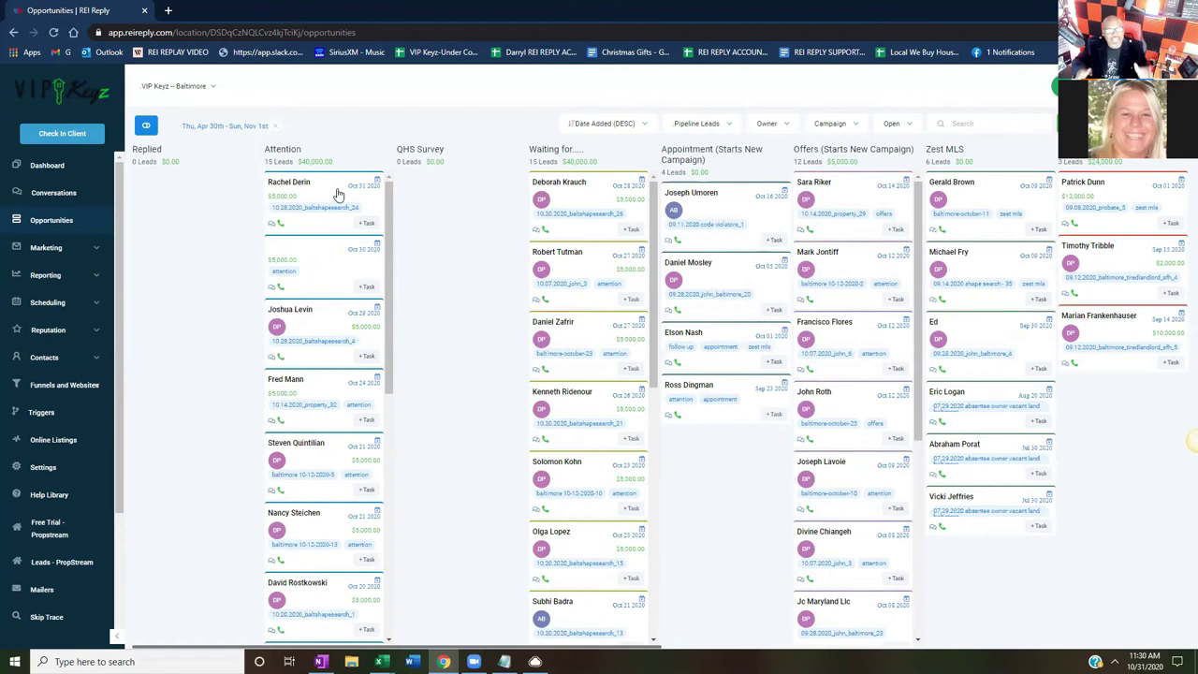
# Step: Move the newest lead in the Attention stage to the "Waiting for....." stage and review the lead's contact record and conversation
pyautogui.moveTo(345, 200); pyautogui.dragTo(603, 193)
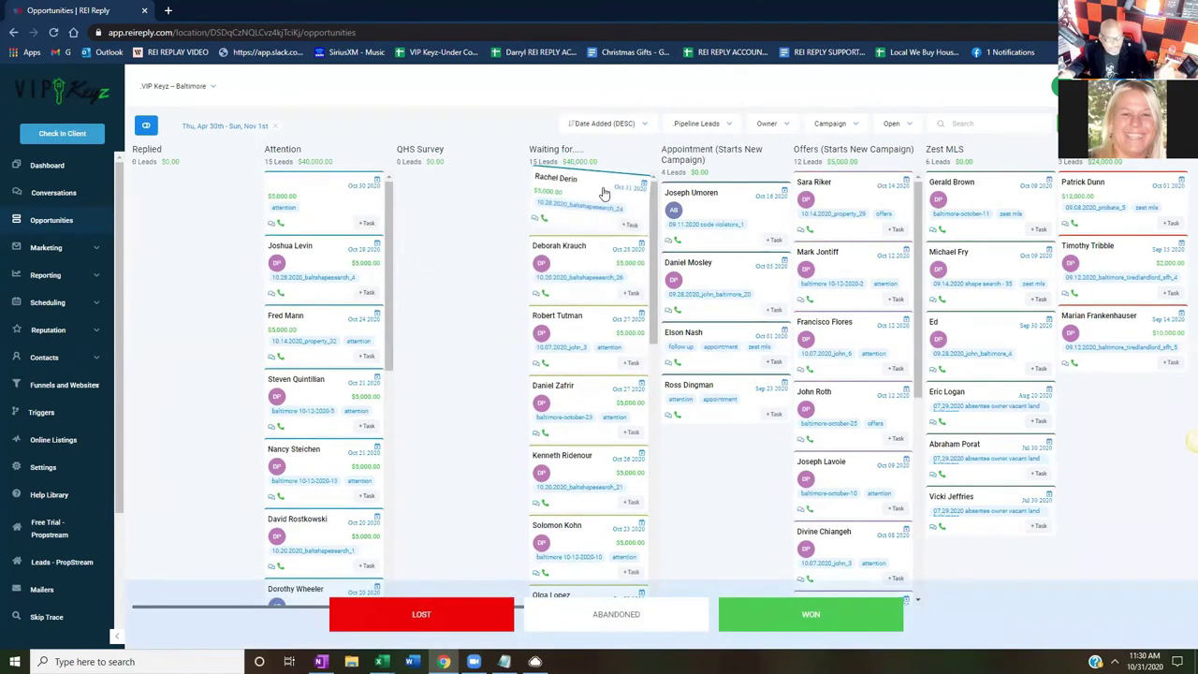
pyautogui.moveTo(604, 193); pyautogui.dragTo(342, 196)
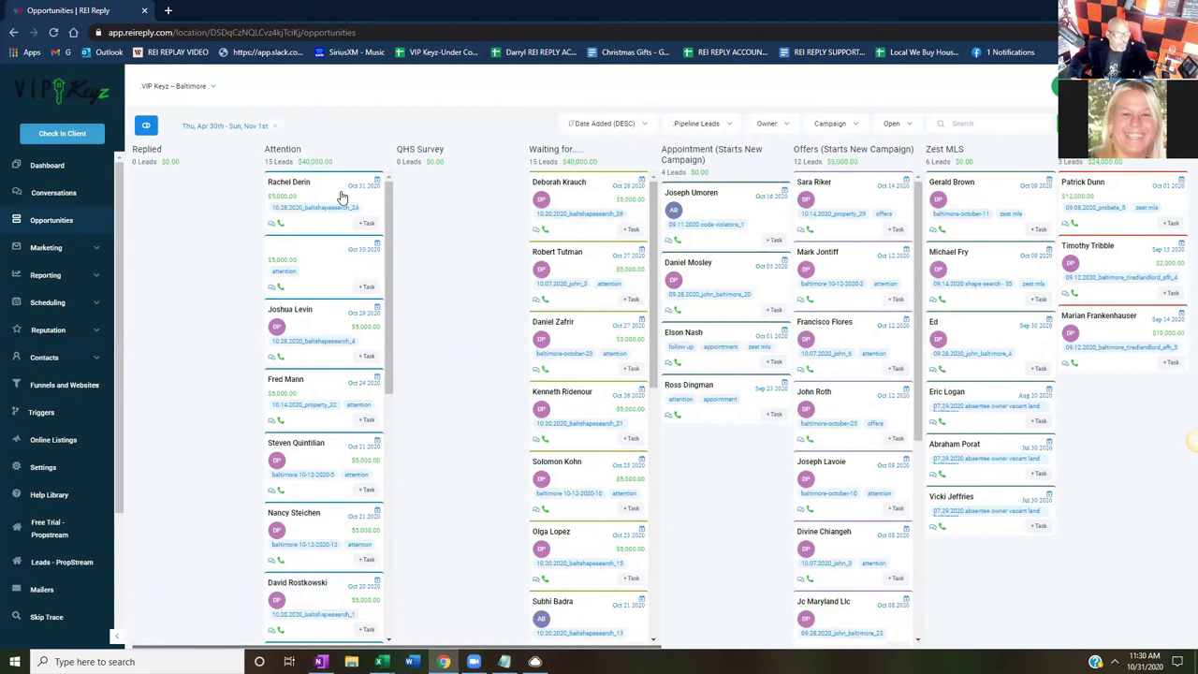
pyautogui.click(67, 194)
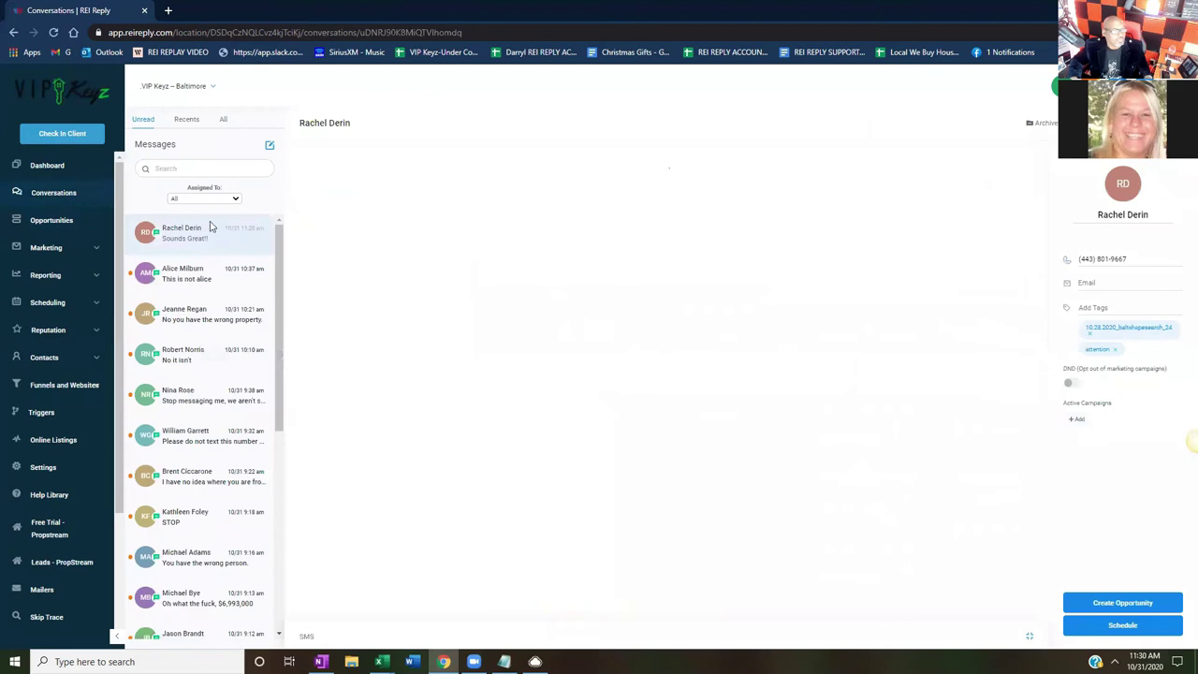
pyautogui.click(53, 220)
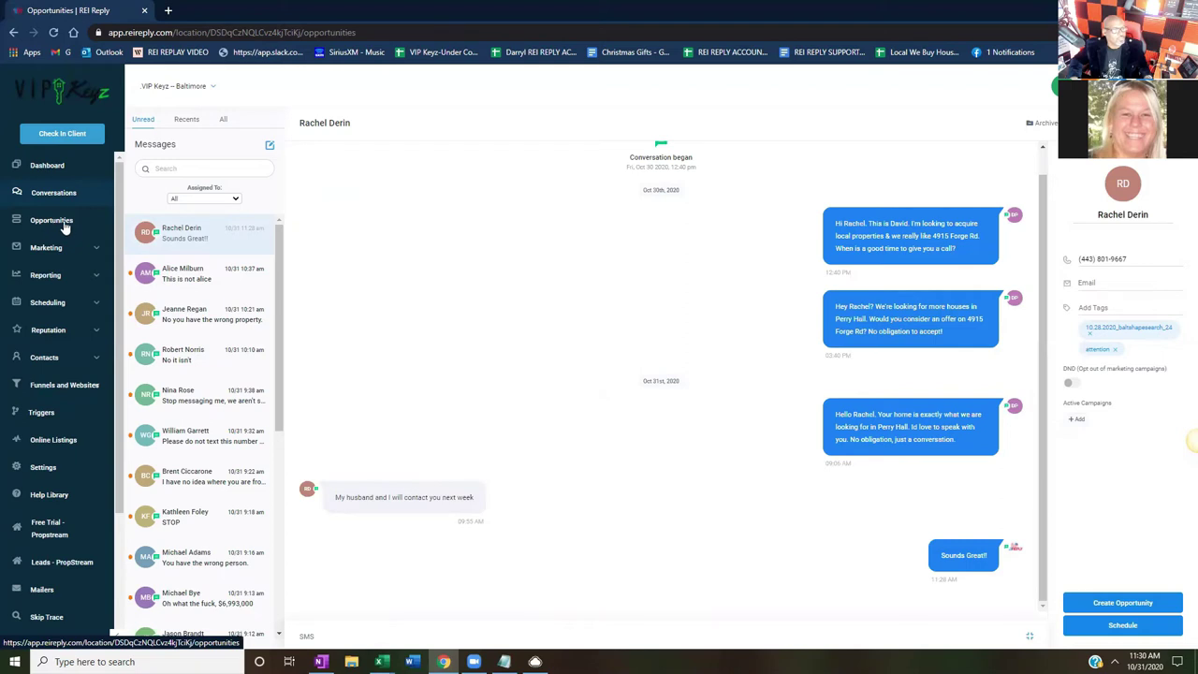
pyautogui.moveTo(315, 196); pyautogui.dragTo(582, 225)
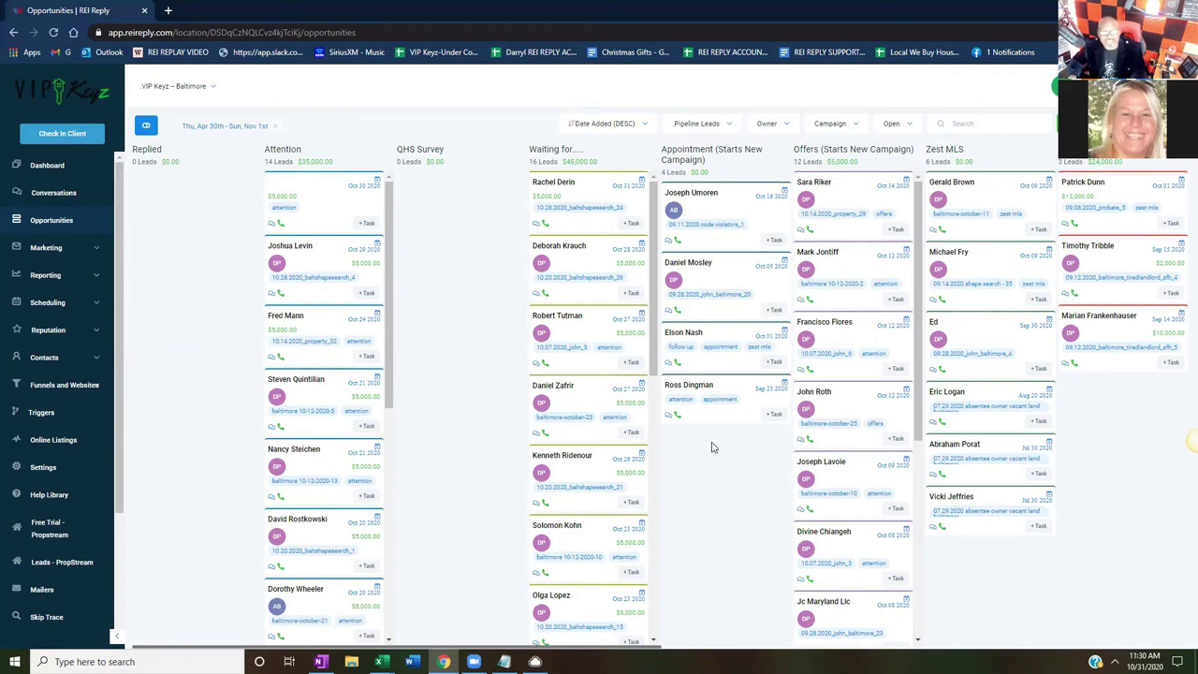
pyautogui.click(555, 183)
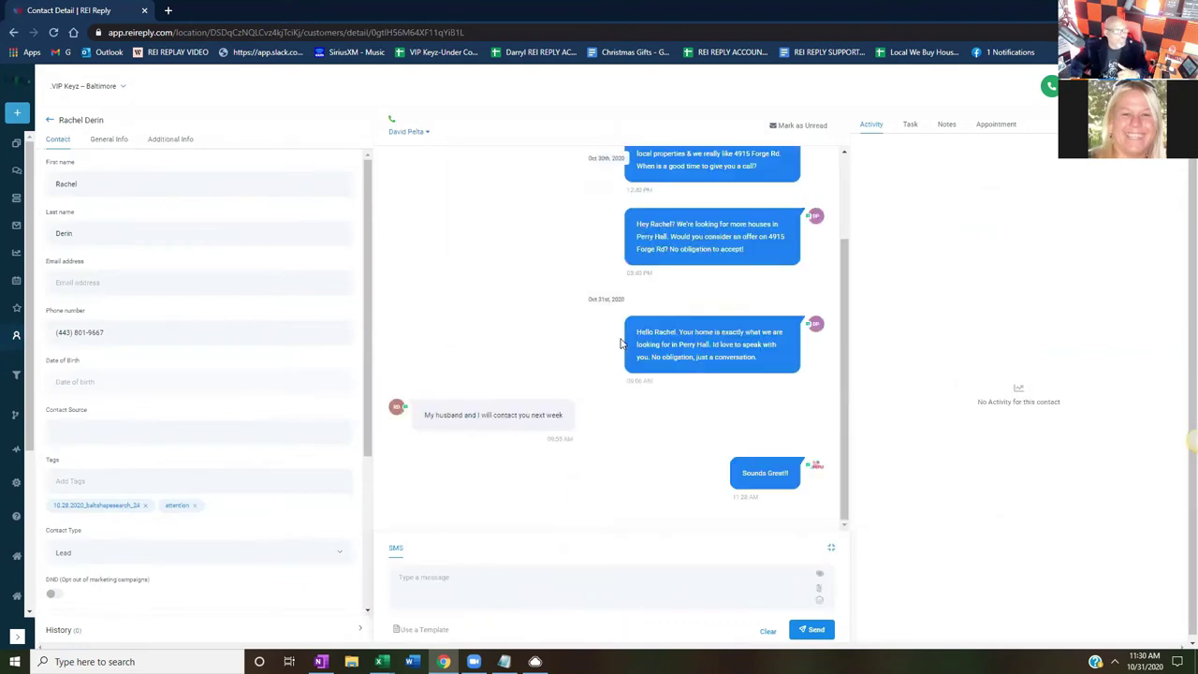
pyautogui.click(49, 123)
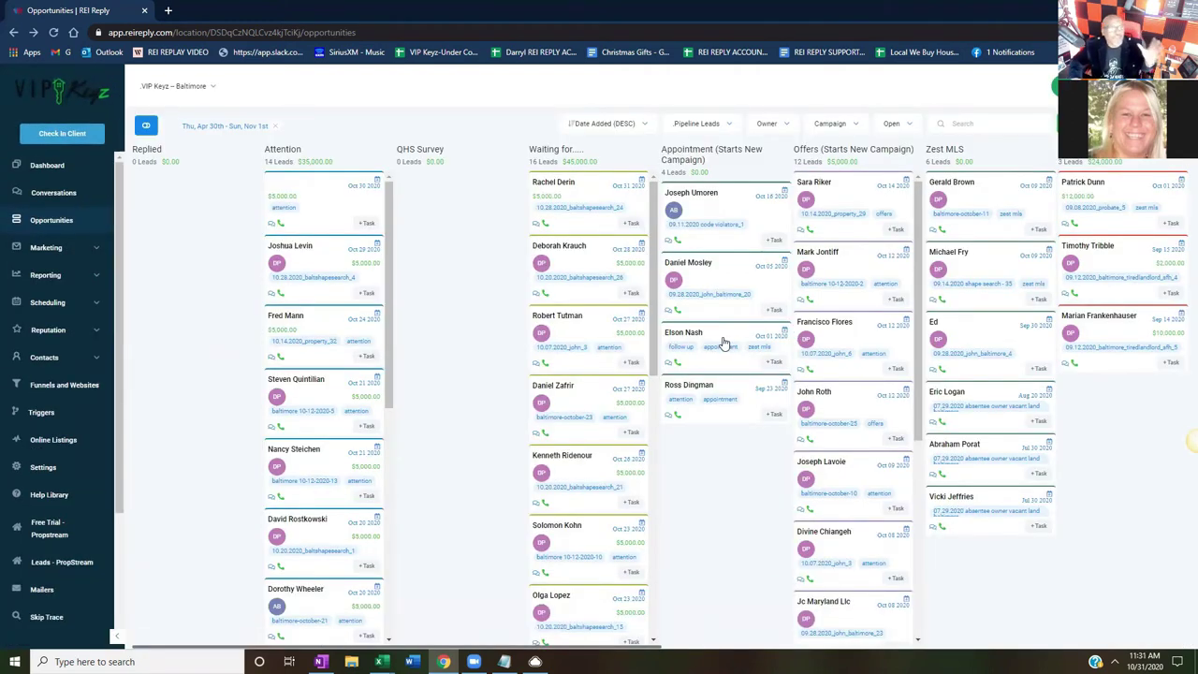
# Step: Open the marketing campaigns list and examine the "1c) VACANT - (SMS ONLY )" campaign in the Original Campaigns folder
pyautogui.click(55, 248)
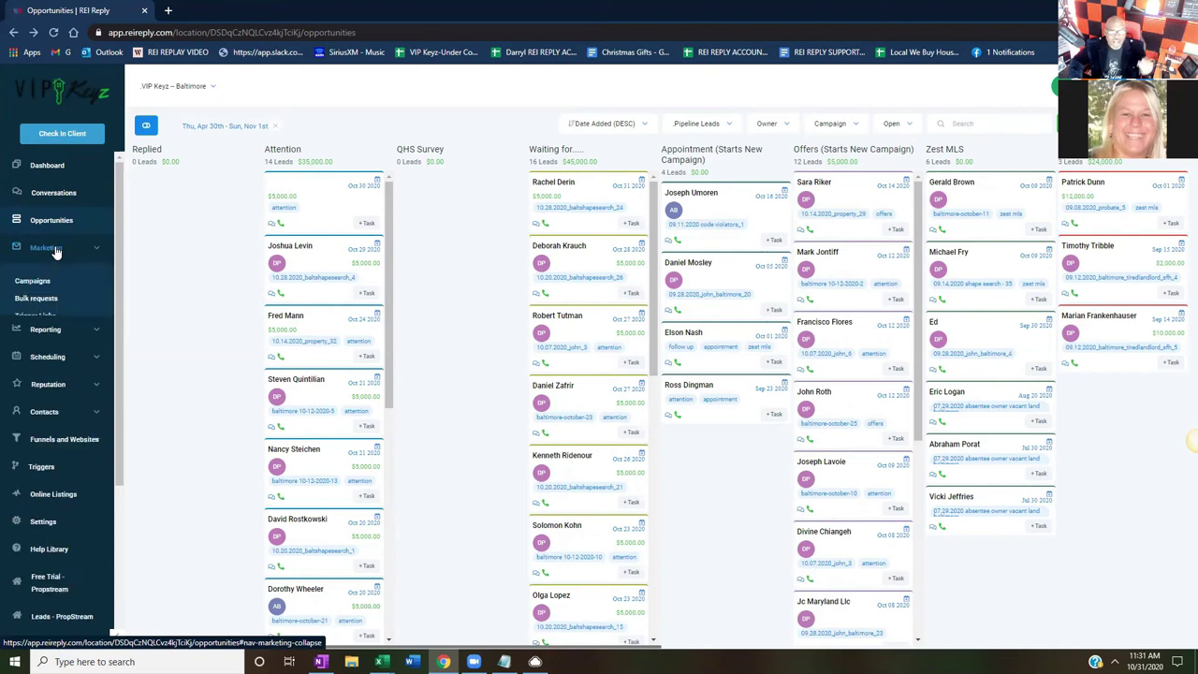
pyautogui.click(34, 281)
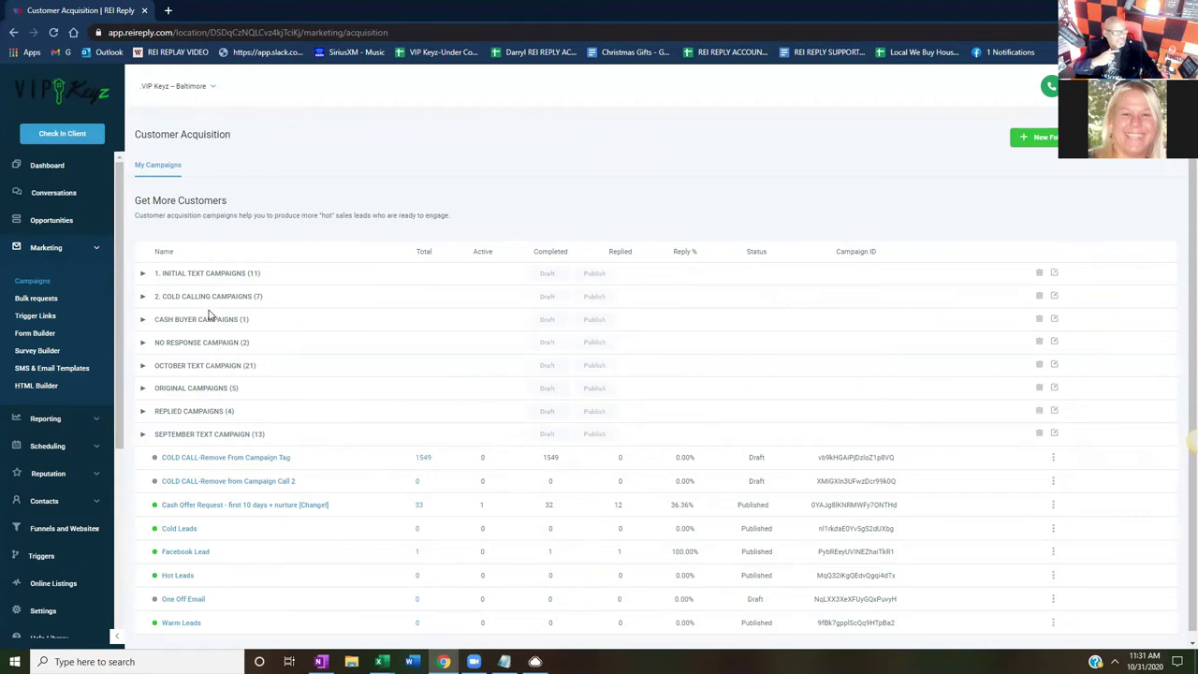
pyautogui.click(197, 390)
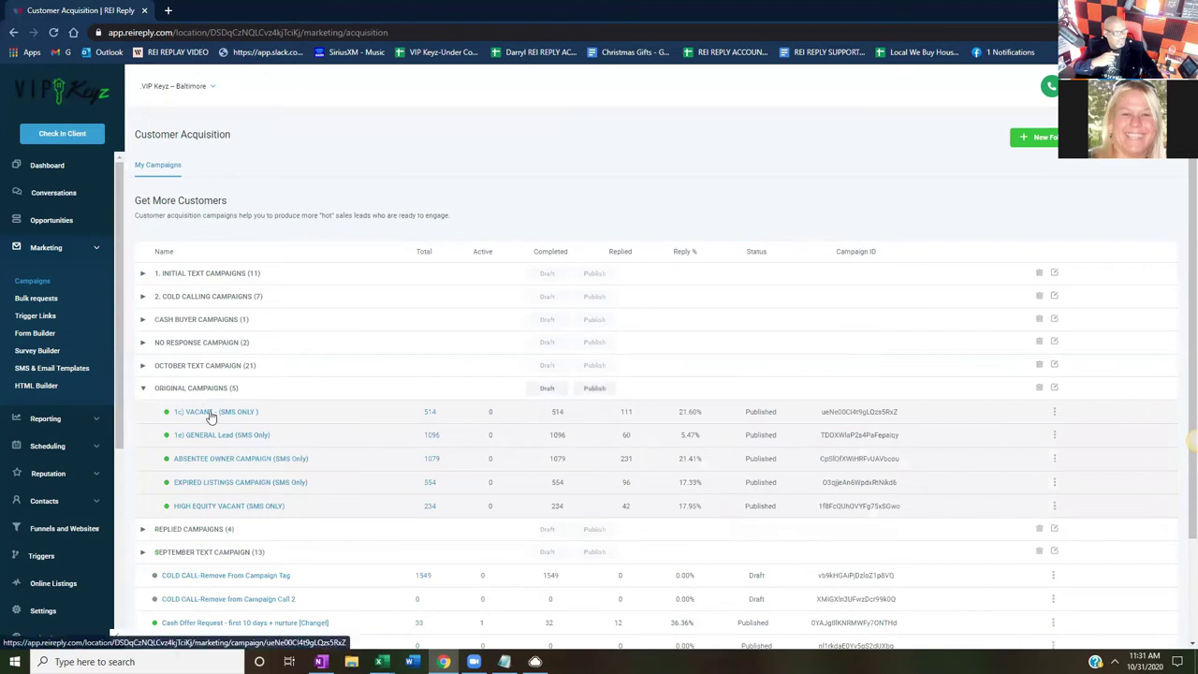
pyautogui.click(209, 413)
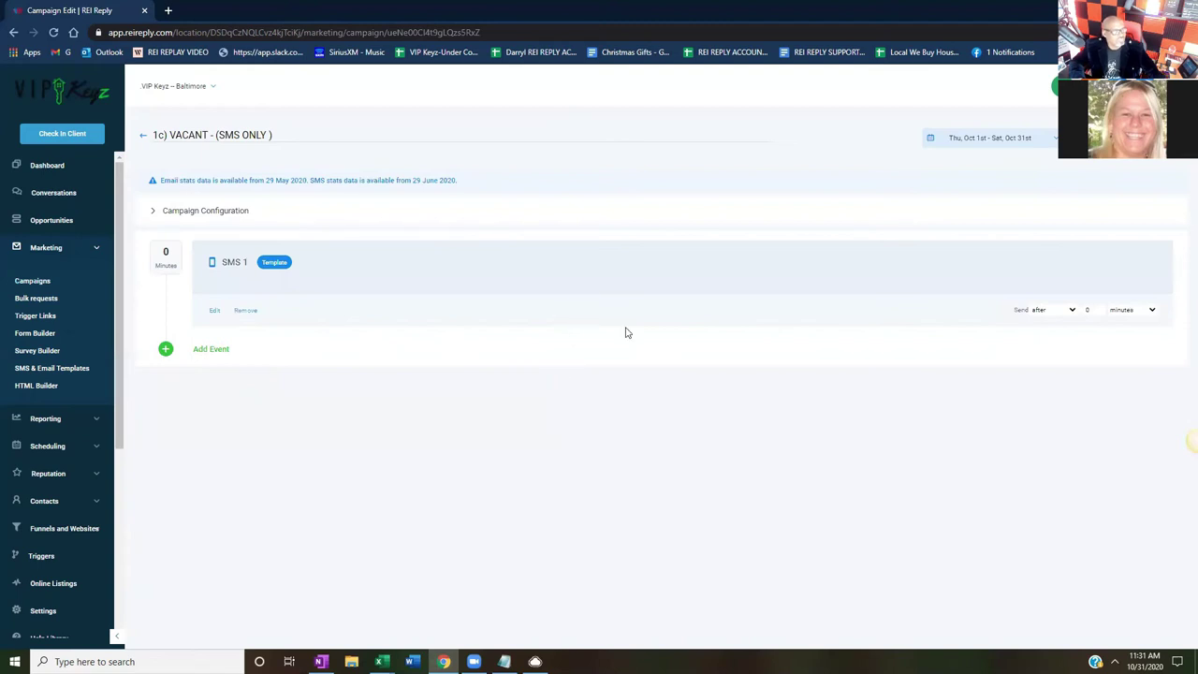
pyautogui.click(142, 135)
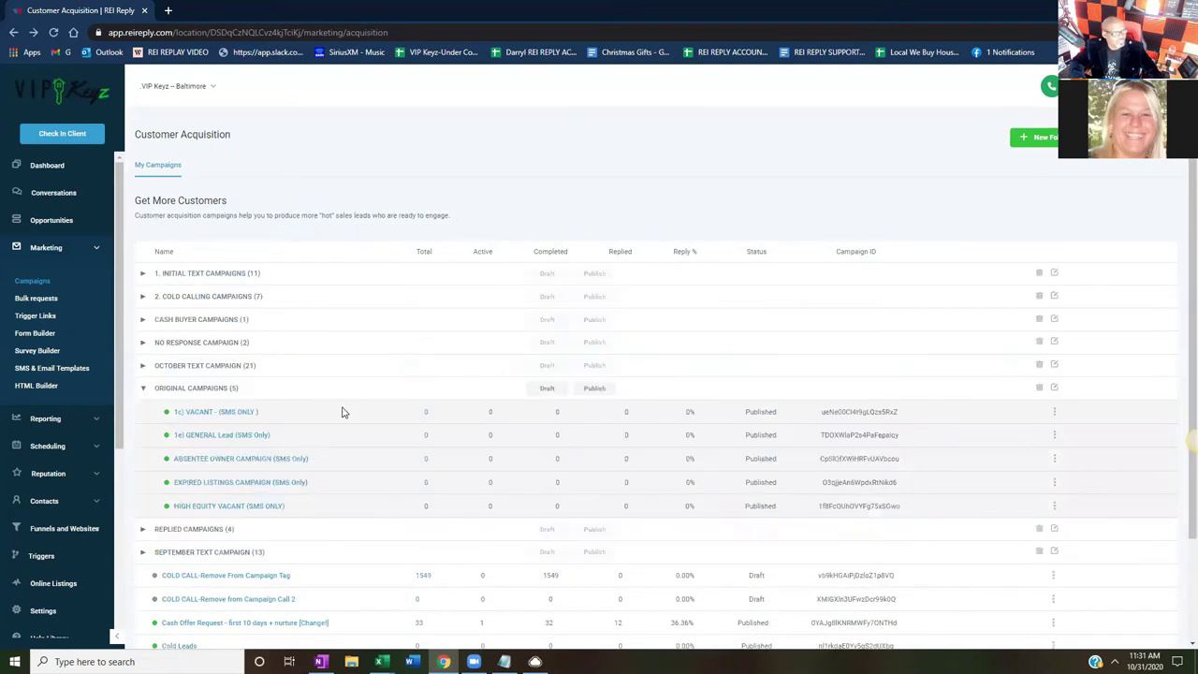
# Step: Review the campaigns in the Replied Campaigns folder and collapse it along with the Original Campaigns folder
pyautogui.scroll(-2, 290, 435)
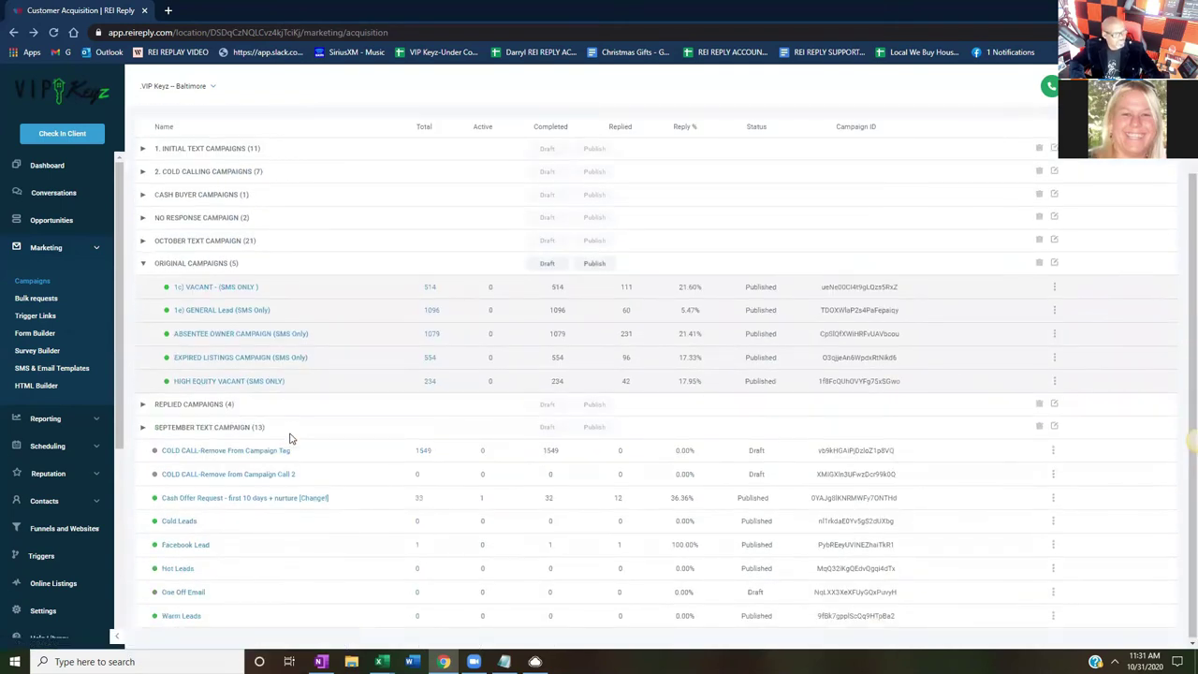
pyautogui.click(213, 412)
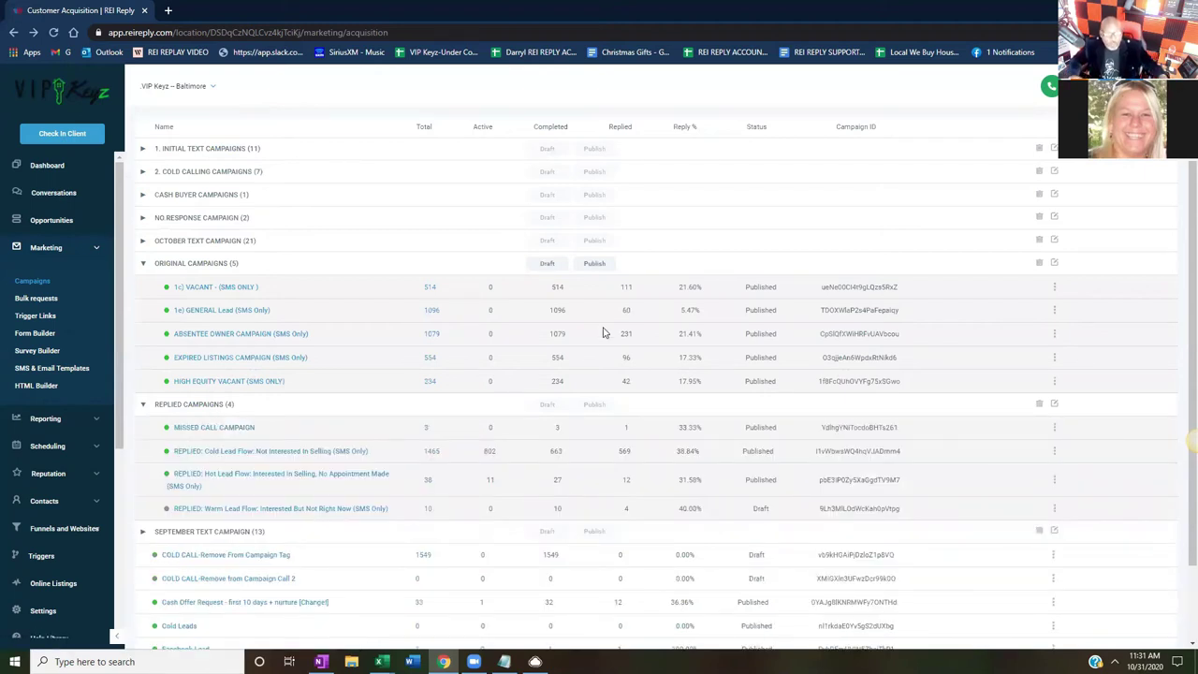
pyautogui.click(223, 406)
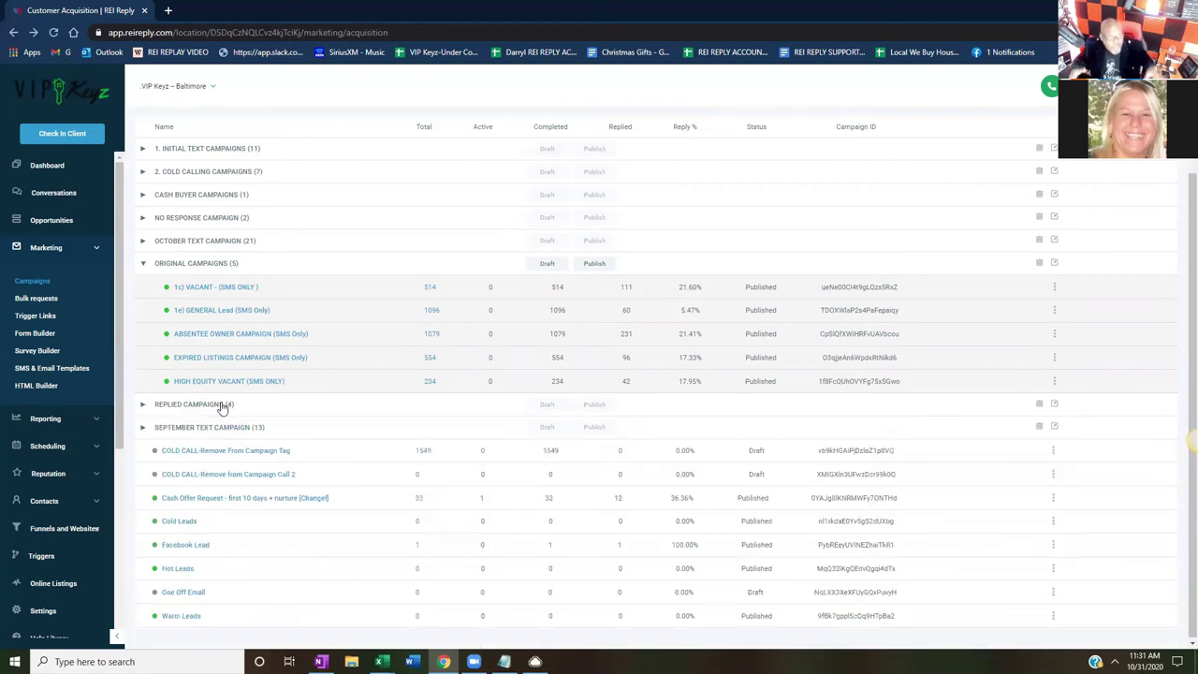
pyautogui.click(213, 266)
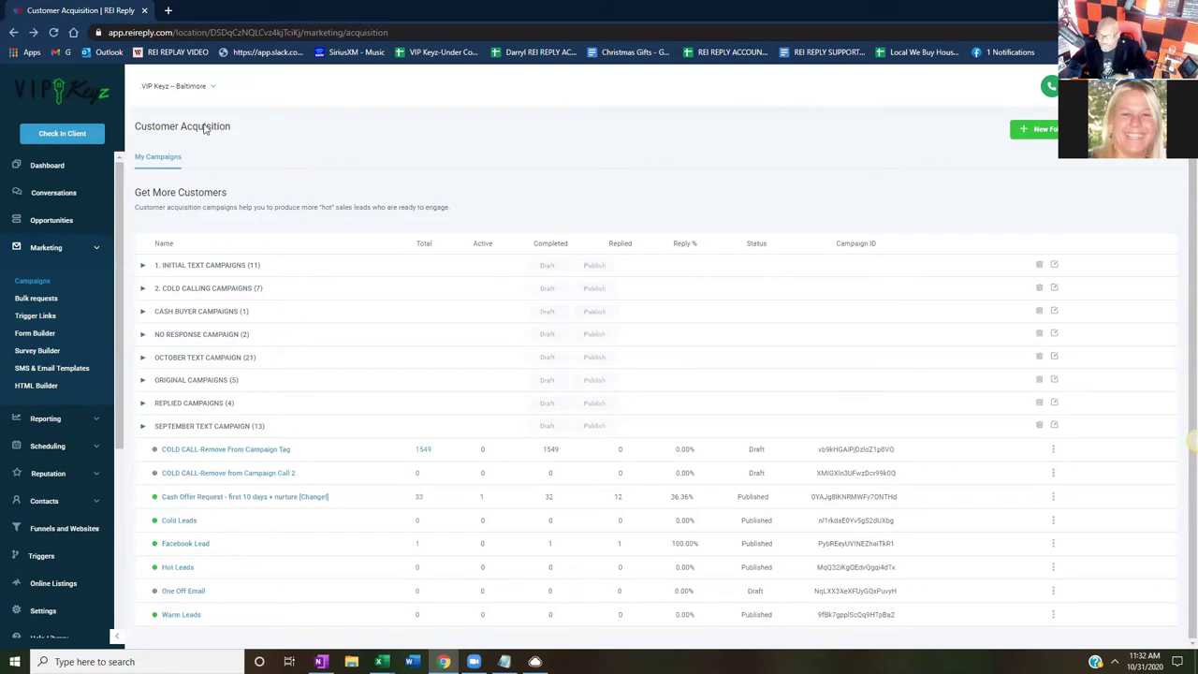
# Step: Switch to the ".(MASTER) REI Reply - Snapshot – VA" account
pyautogui.click(187, 87)
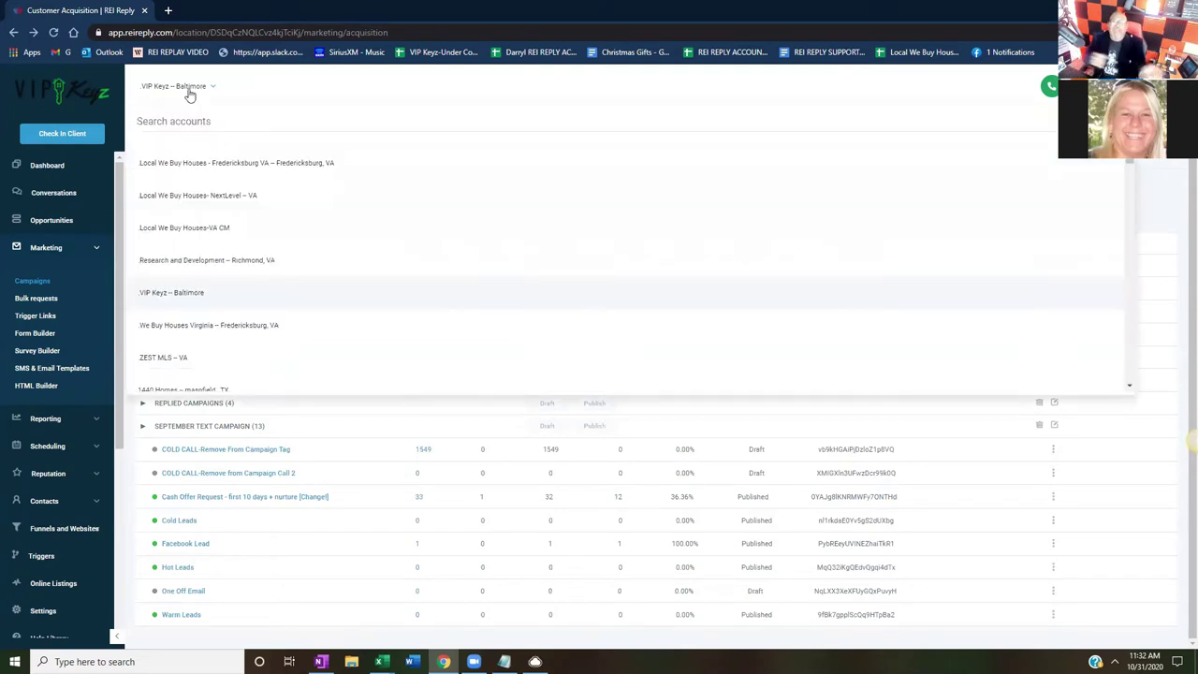
pyautogui.scroll(3, 245, 217)
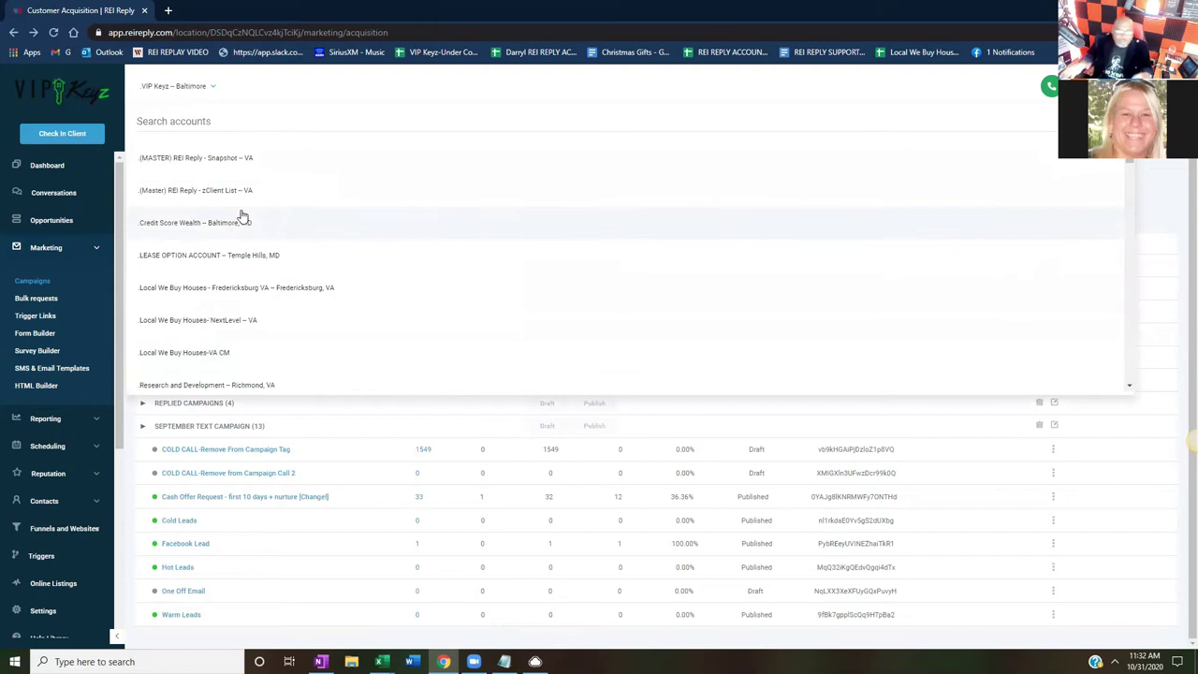
pyautogui.click(217, 157)
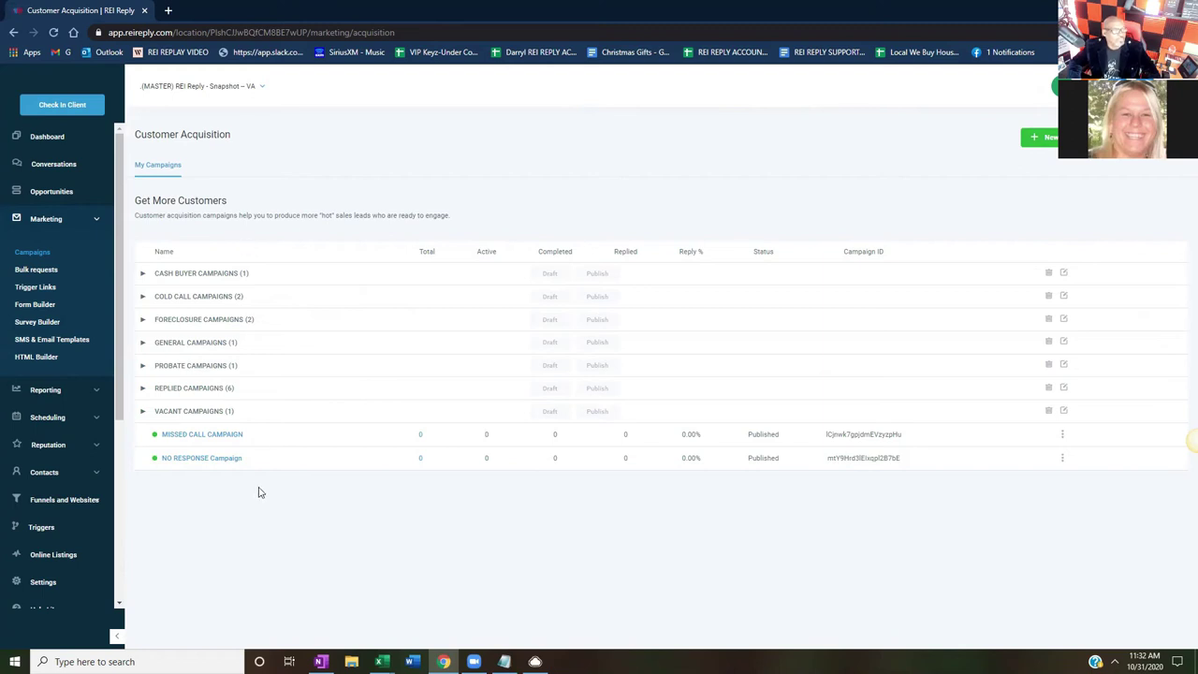
# Step: Expand the vacant, probate, general, foreclosure, cold call and cash buyer campaign folders and open the "1b) PROBATE 3 Day Urgency-30 Day Multi Touch (SMS/RVM)" campaign
pyautogui.click(208, 418)
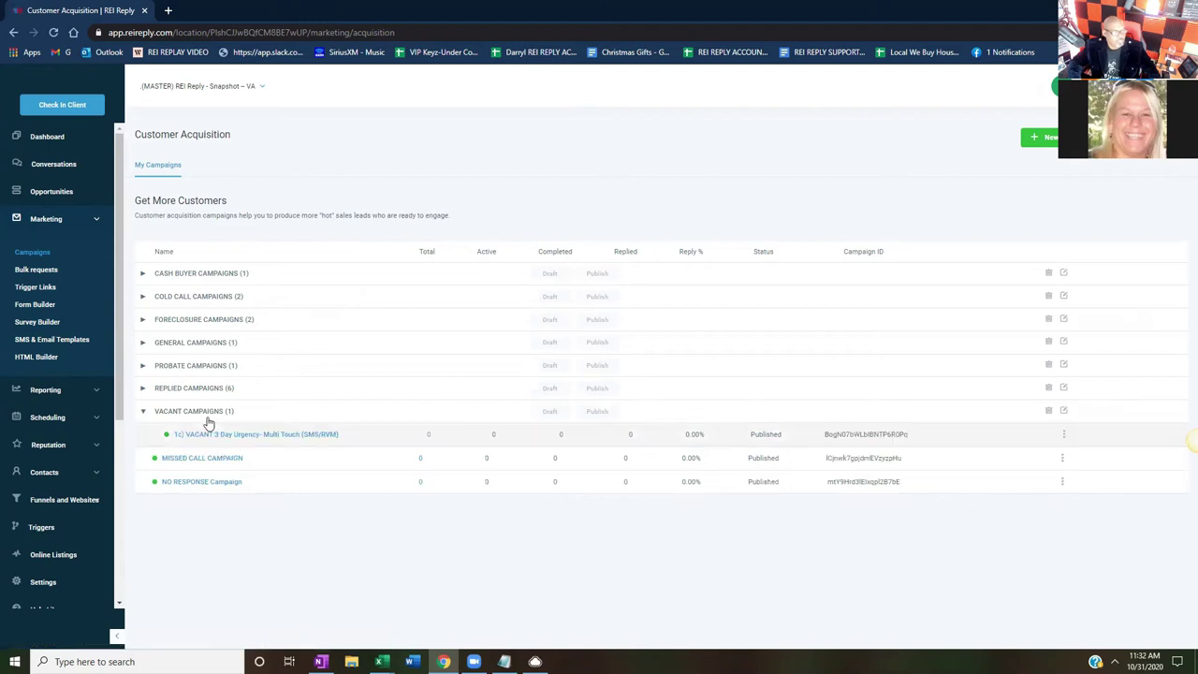
pyautogui.click(224, 366)
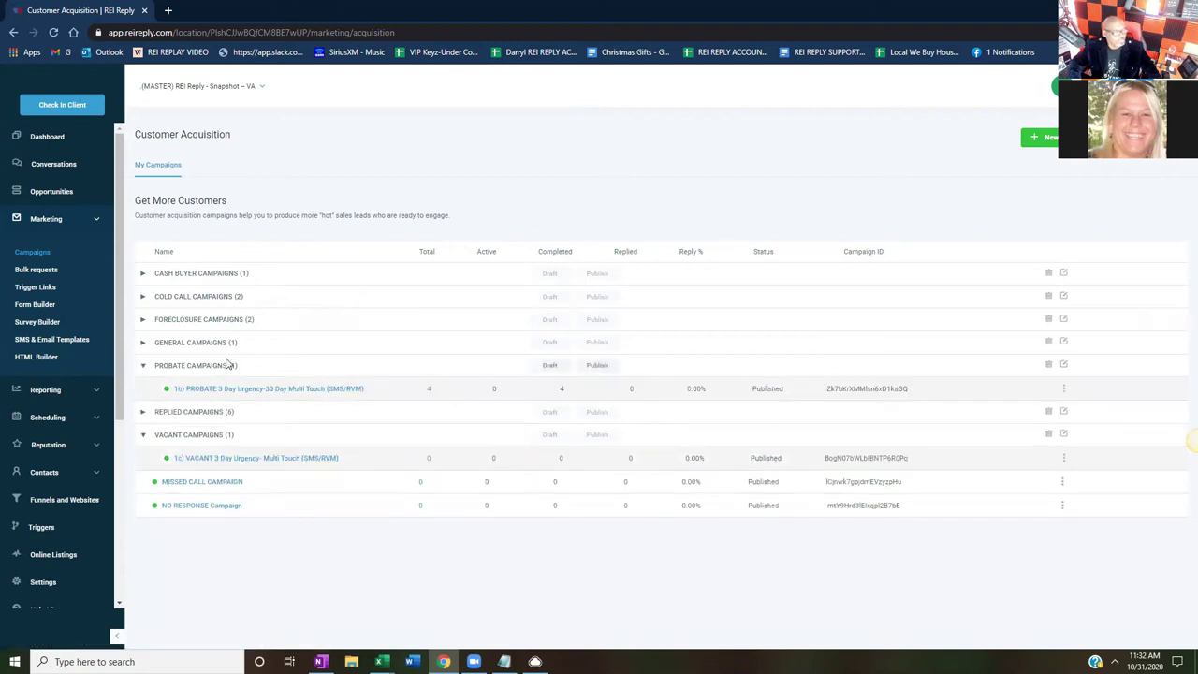
pyautogui.click(223, 344)
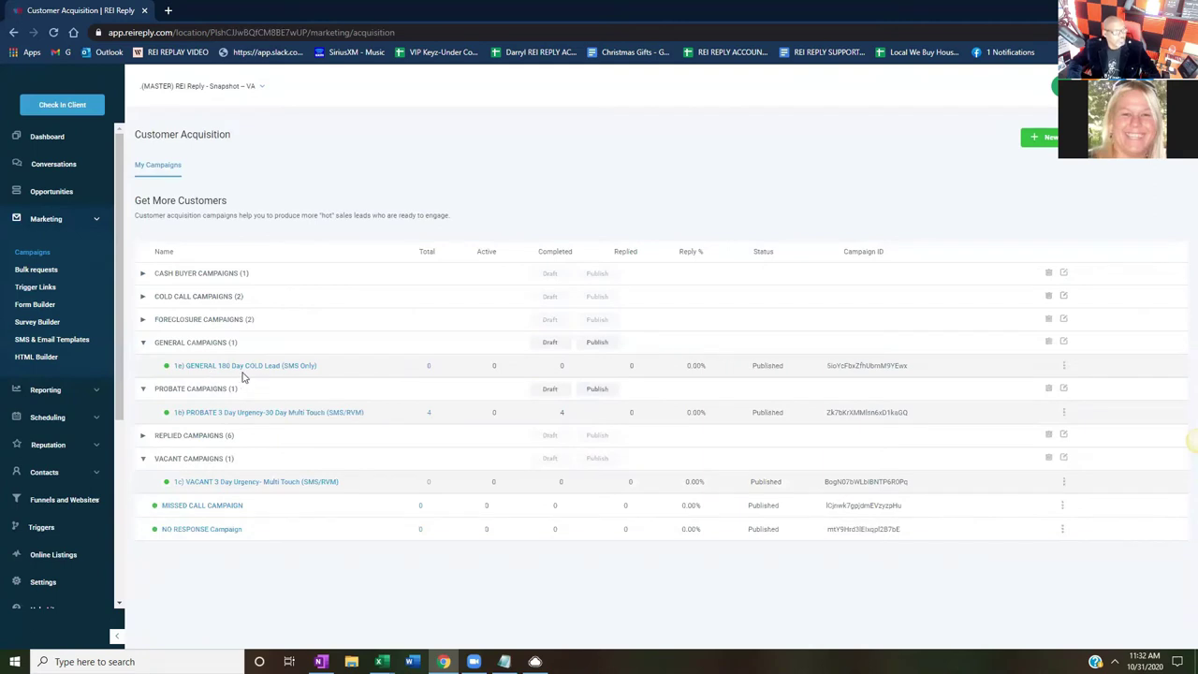
pyautogui.click(230, 321)
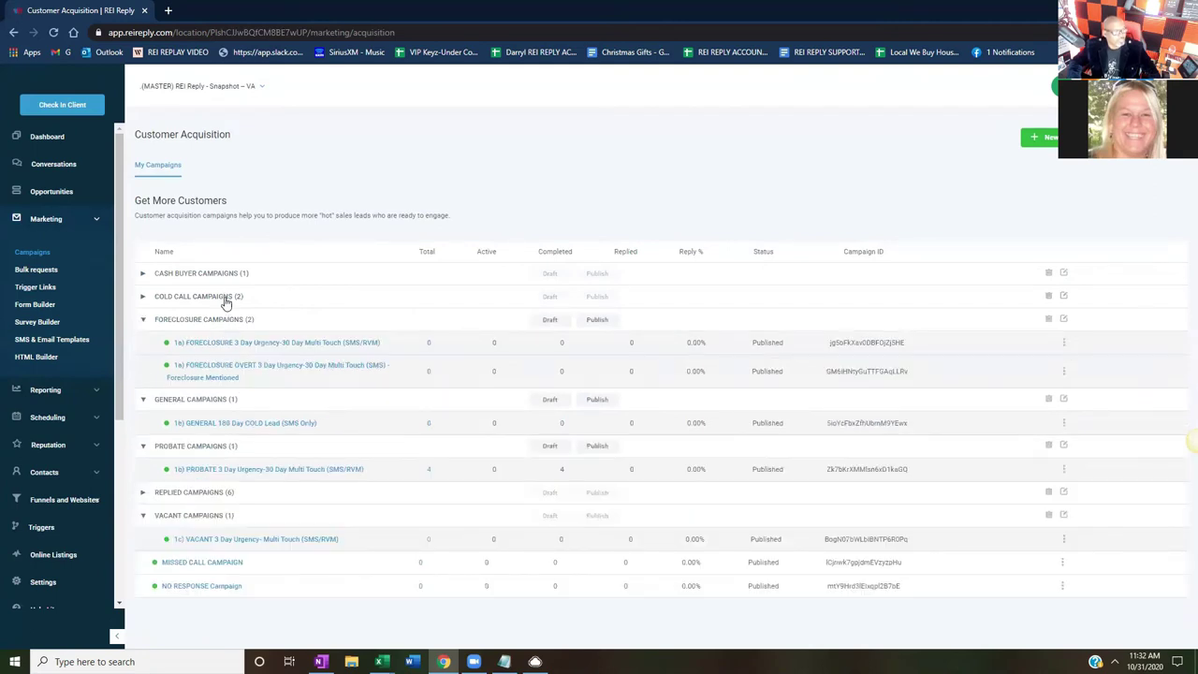
pyautogui.click(225, 297)
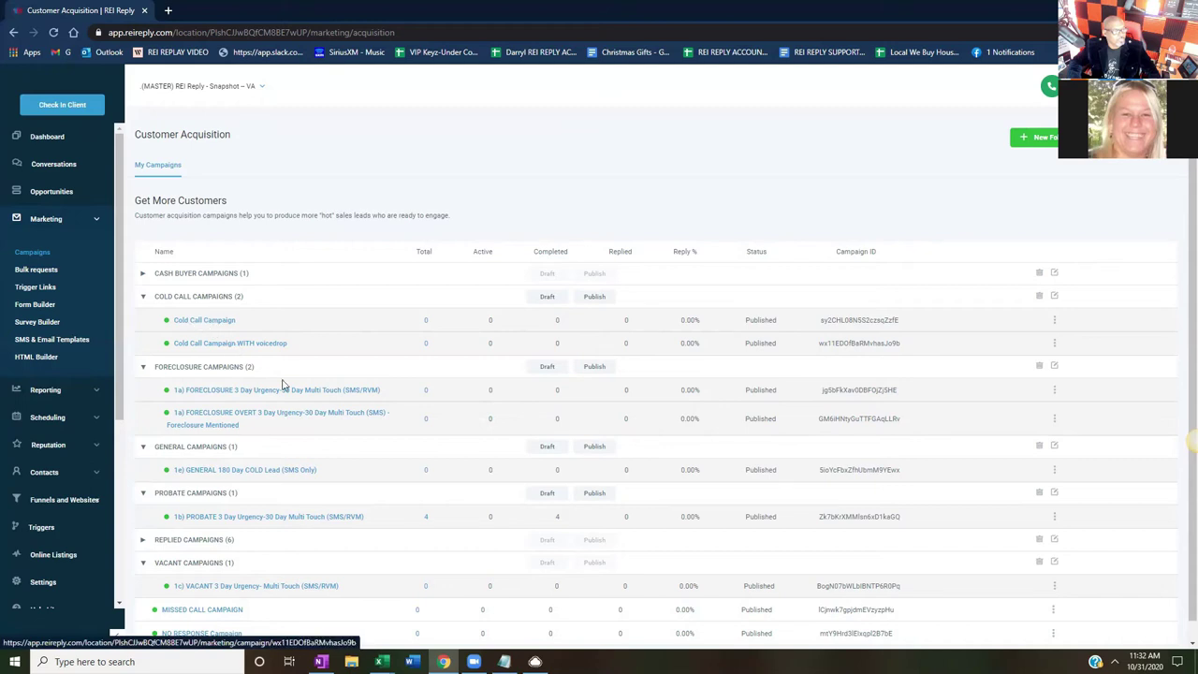
pyautogui.click(225, 273)
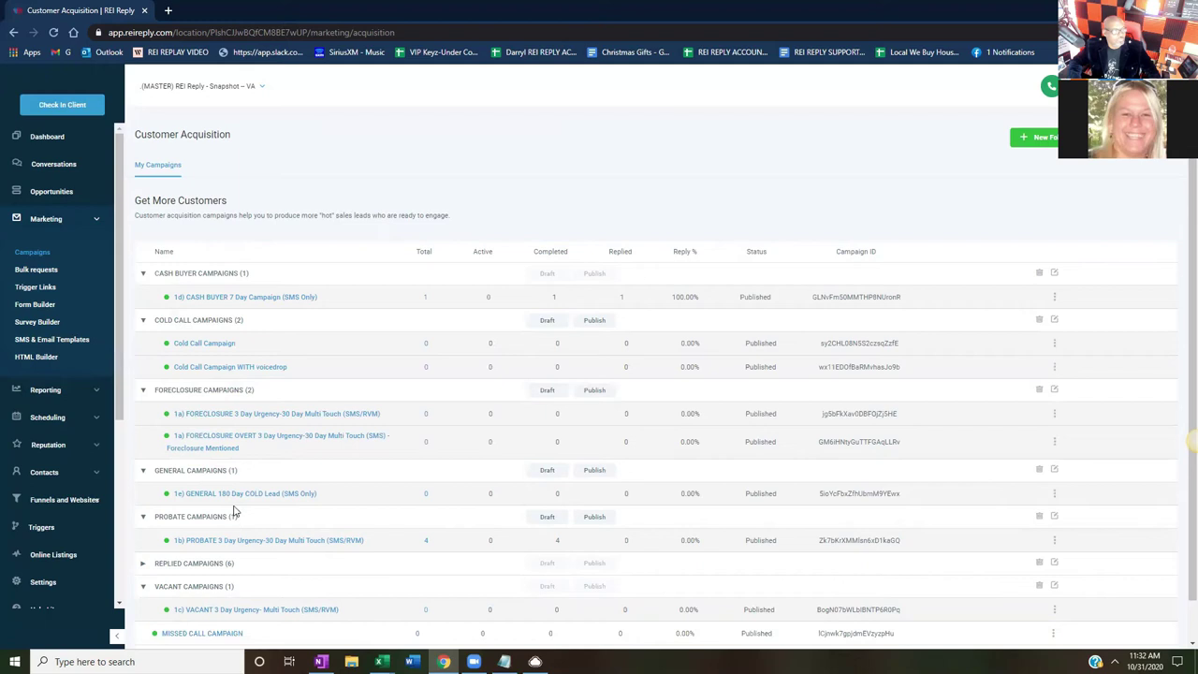
pyautogui.click(225, 543)
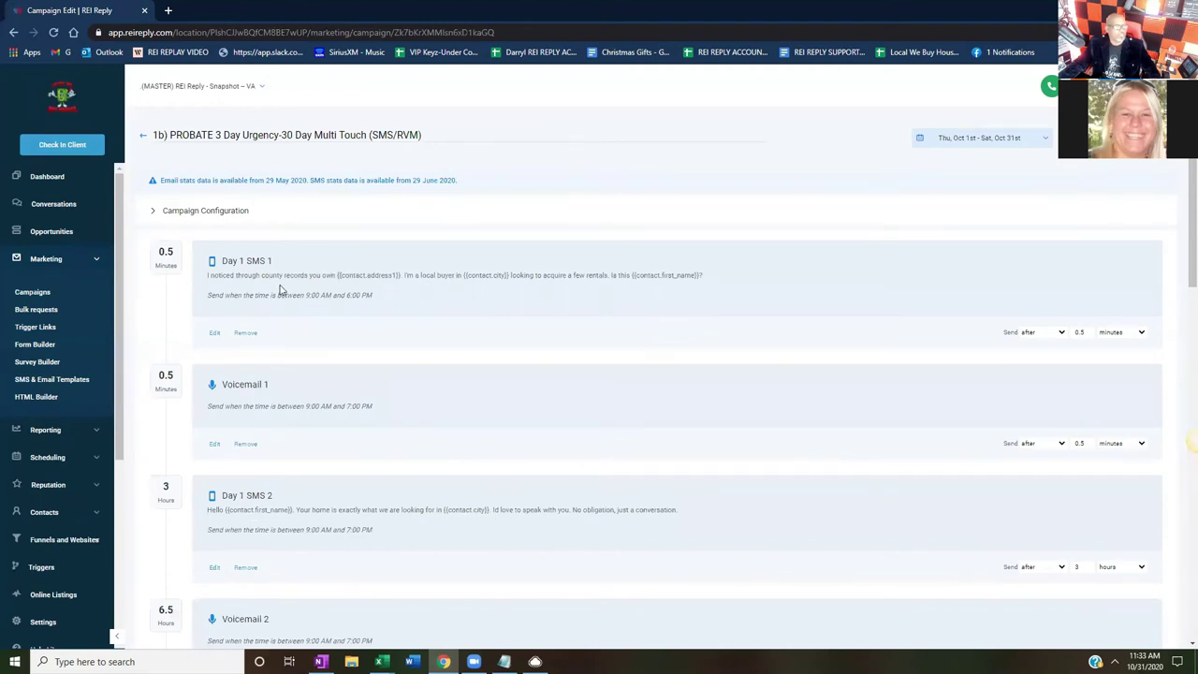
# Step: Try adding "Thanks!" to the end of the Day 1 SMS 1 message and discard the edit
pyautogui.click(215, 337)
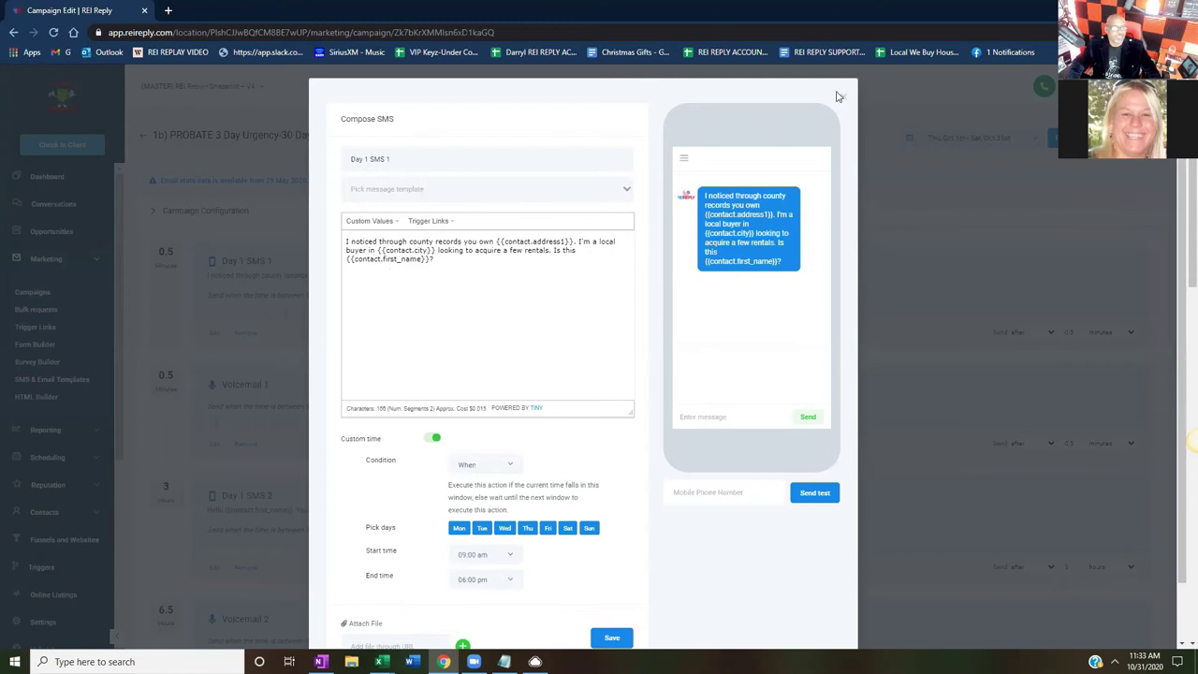
pyautogui.click(499, 276)
pyautogui.write('Thanks!')
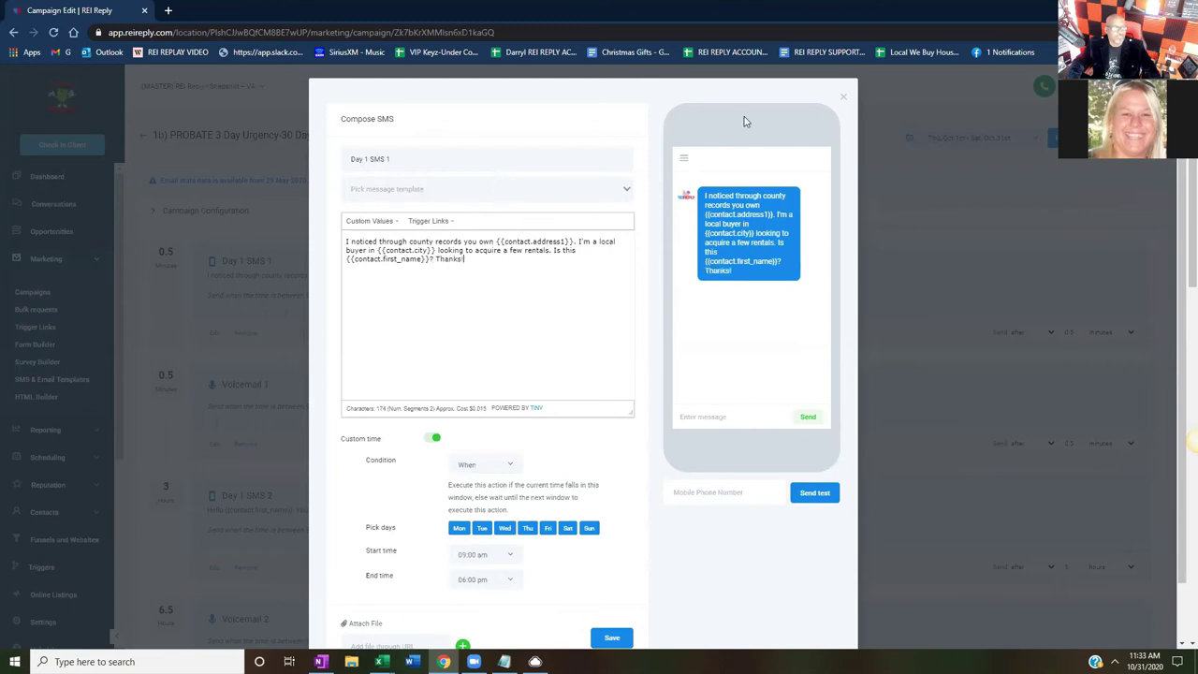
pyautogui.click(846, 98)
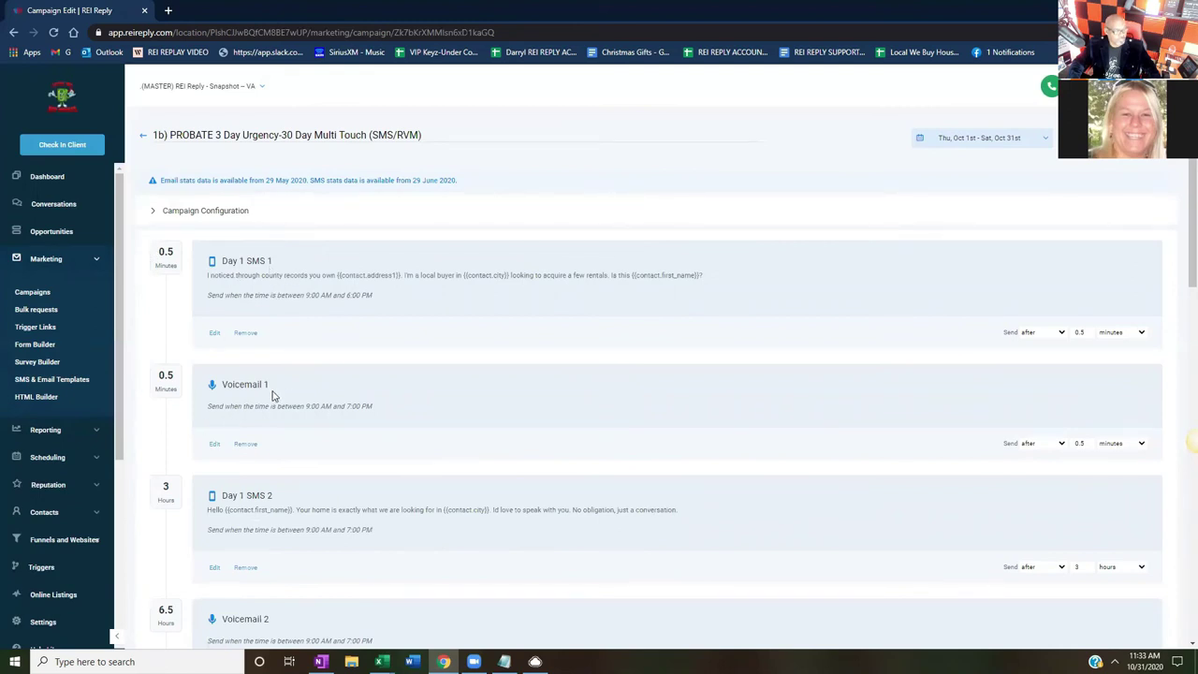
# Step: Review the probate campaign's SMS and voicemail sequence, return to the campaign list and look over its folders
pyautogui.scroll(-2, 281, 474)
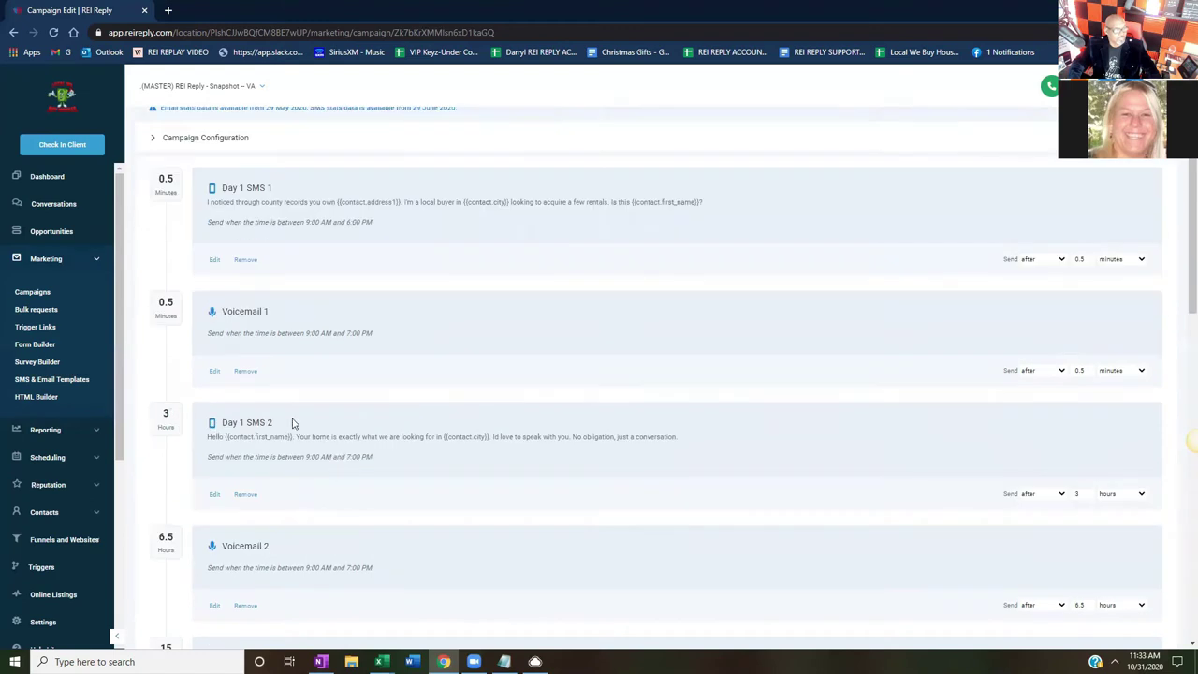
pyautogui.scroll(2, 424, 462)
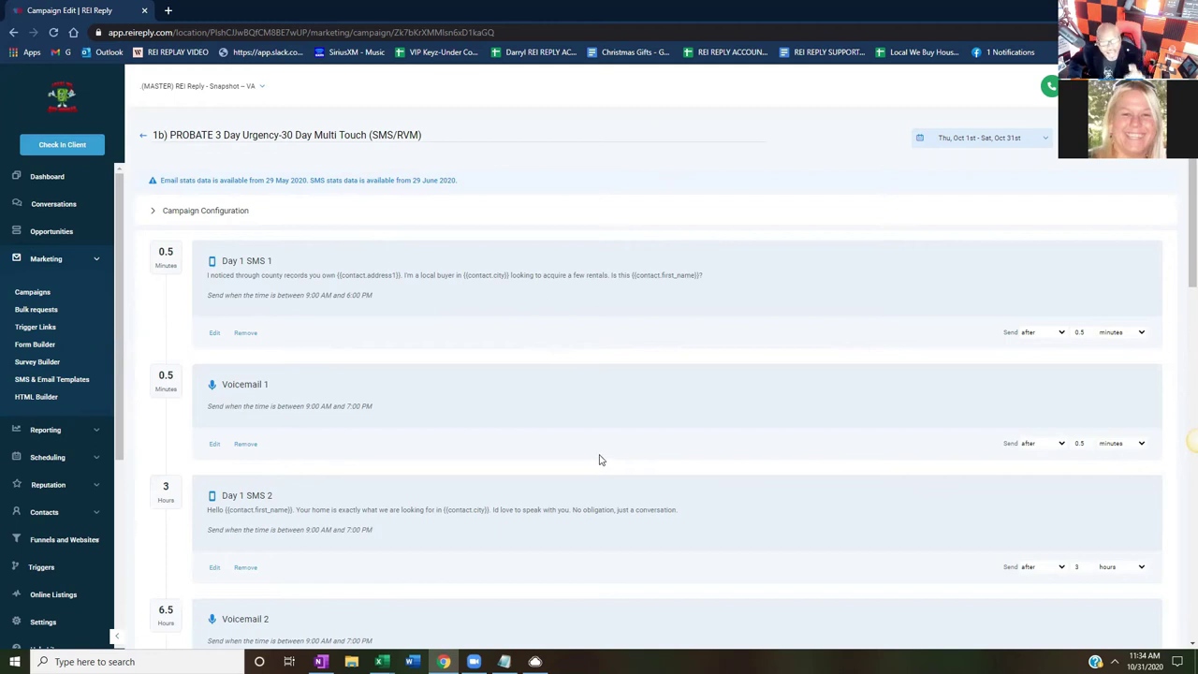
pyautogui.click(142, 138)
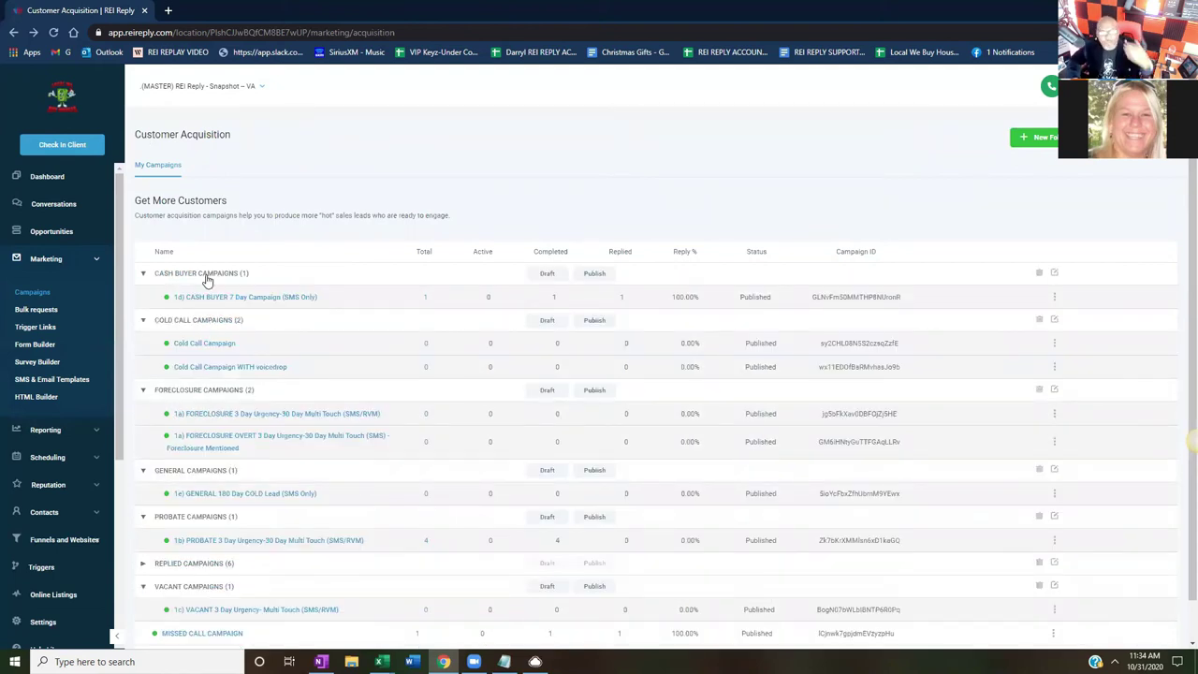
pyautogui.scroll(-1, 699, 415)
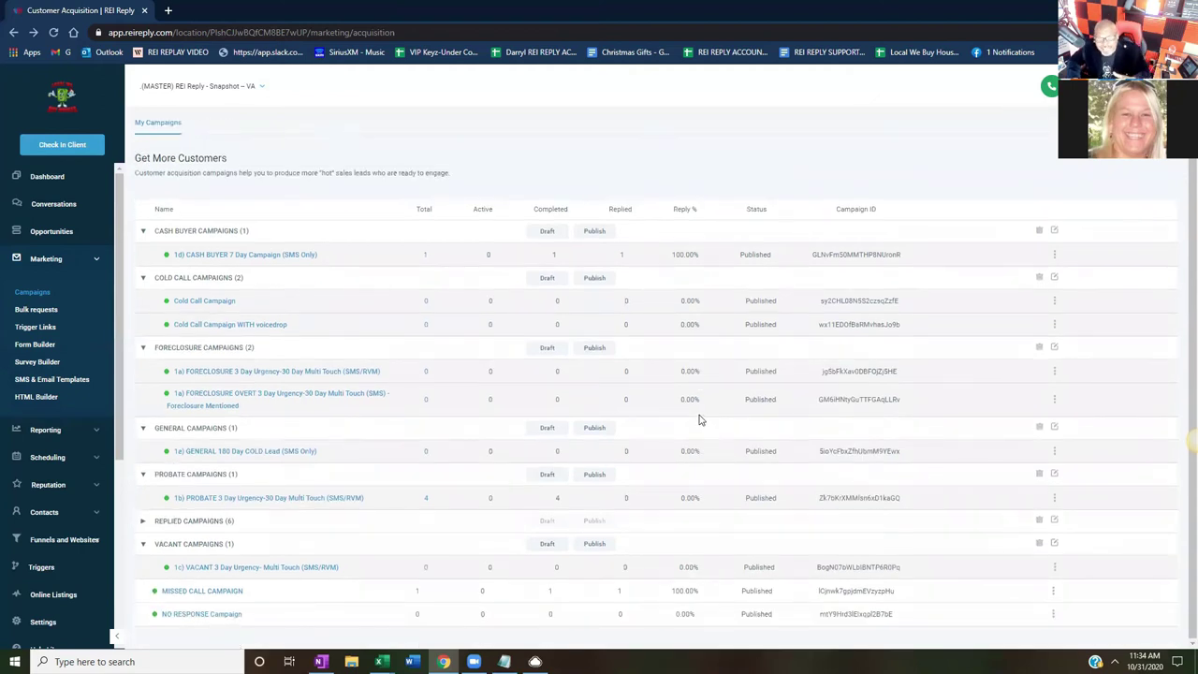
pyautogui.scroll(1, 695, 428)
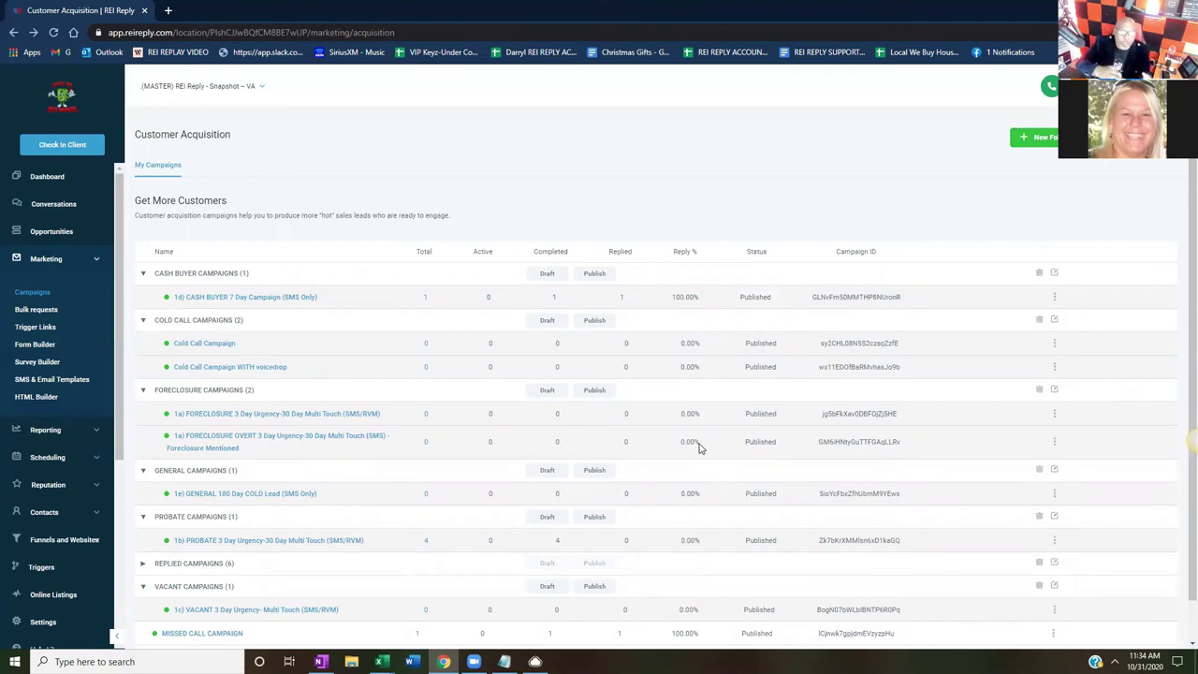
# Step: Switch to the "VIP Keyz – Baltimore" account
pyautogui.click(186, 90)
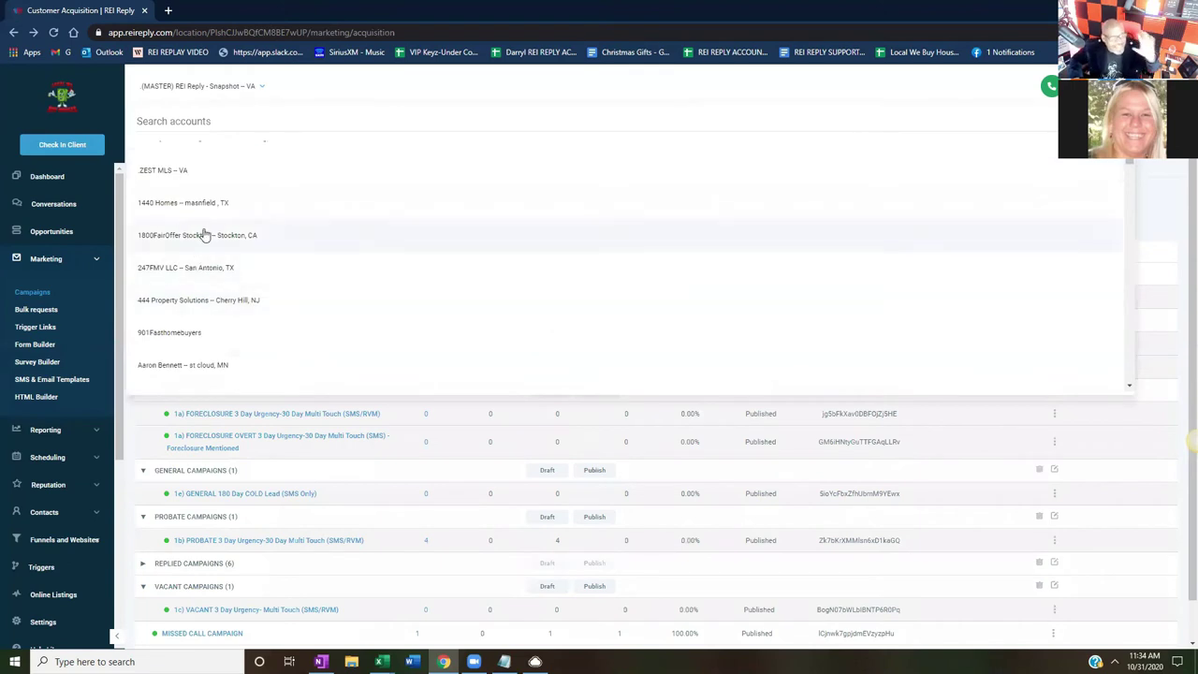
pyautogui.scroll(-5, 200, 246)
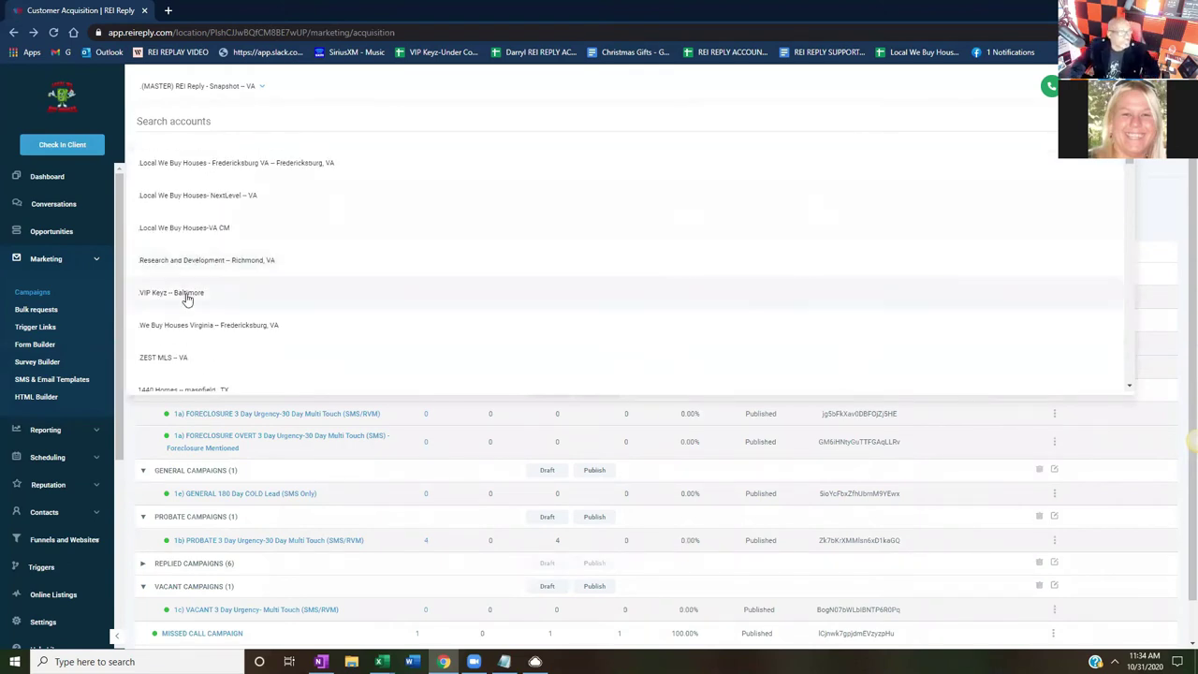
pyautogui.click(187, 296)
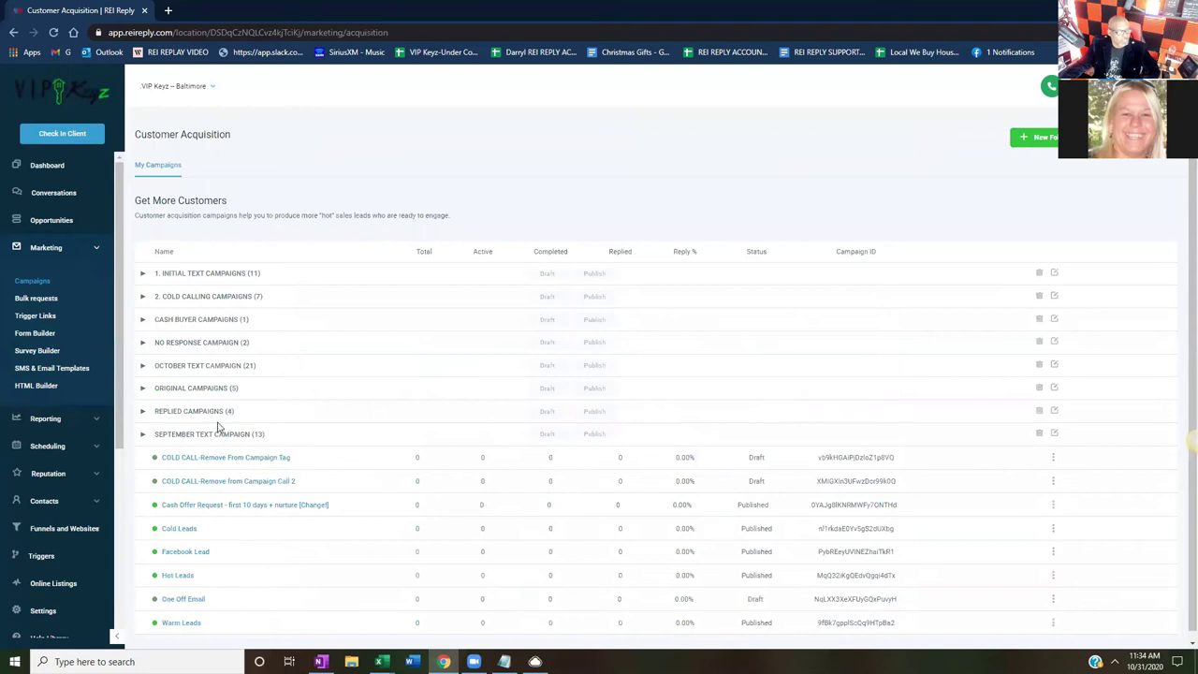
# Step: Expand the October Text Campaign folder and check the replied figure of the OCT 1 campaign
pyautogui.click(215, 367)
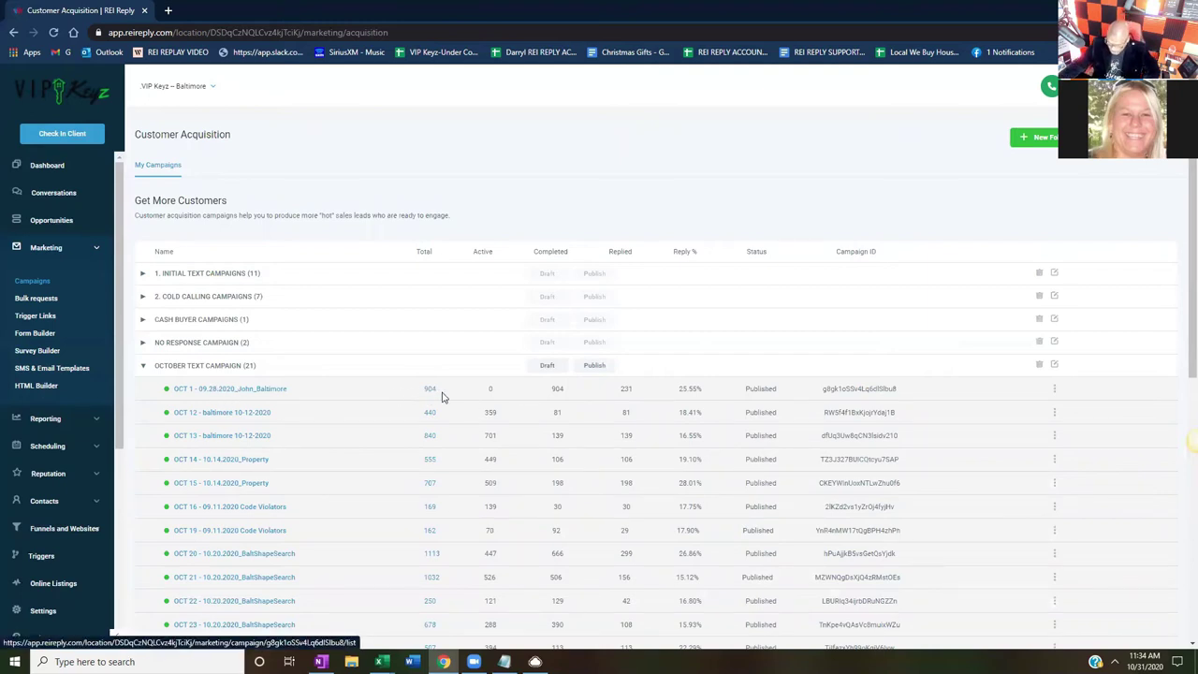
pyautogui.tripleClick(627, 391)
pyautogui.click(625, 391)
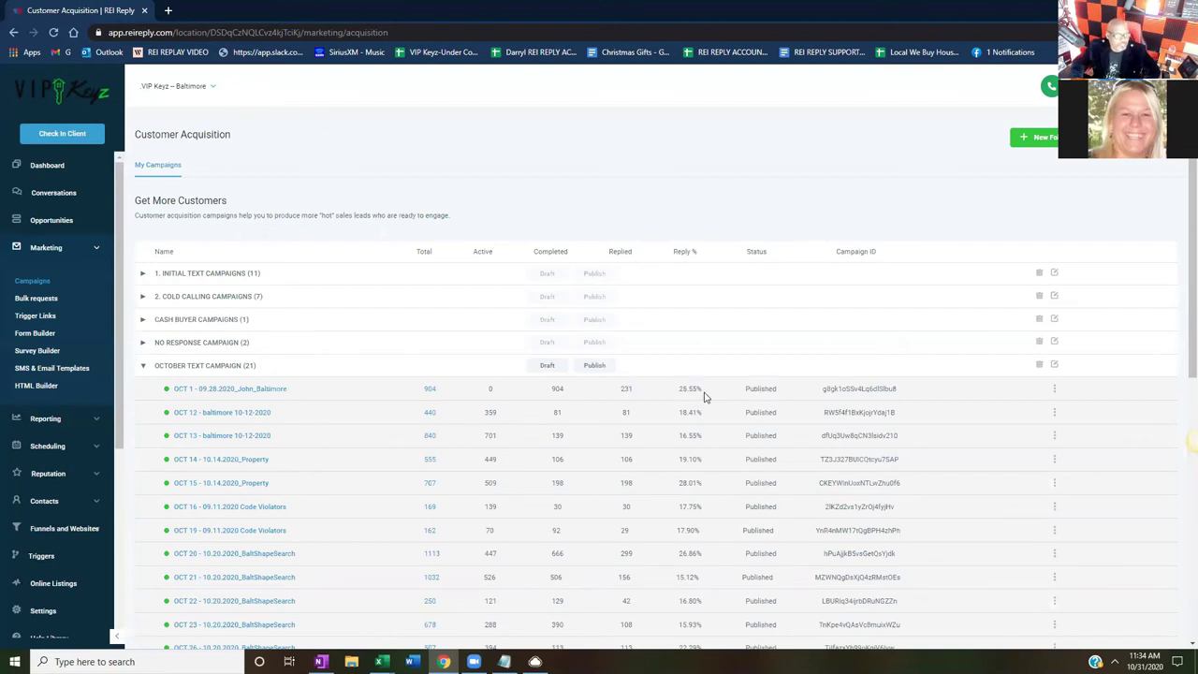
# Step: Review the OCT 1 campaign's message sequence and delivery statistics, and return to the campaign list
pyautogui.click(226, 392)
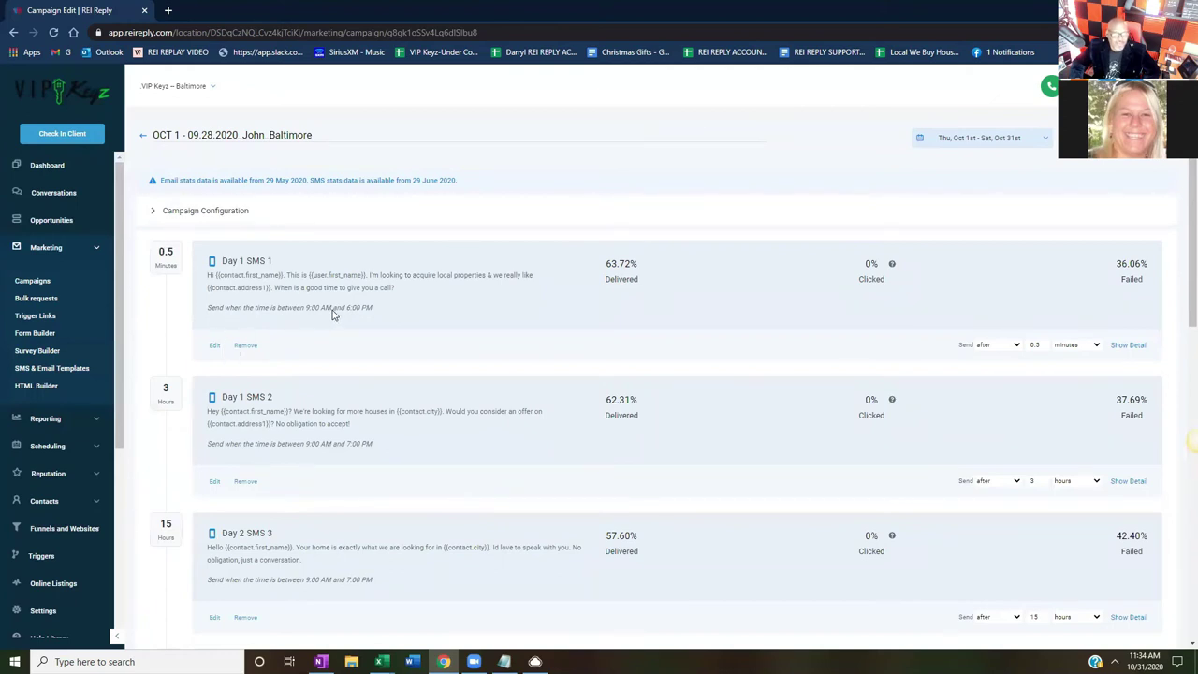
pyautogui.click(144, 137)
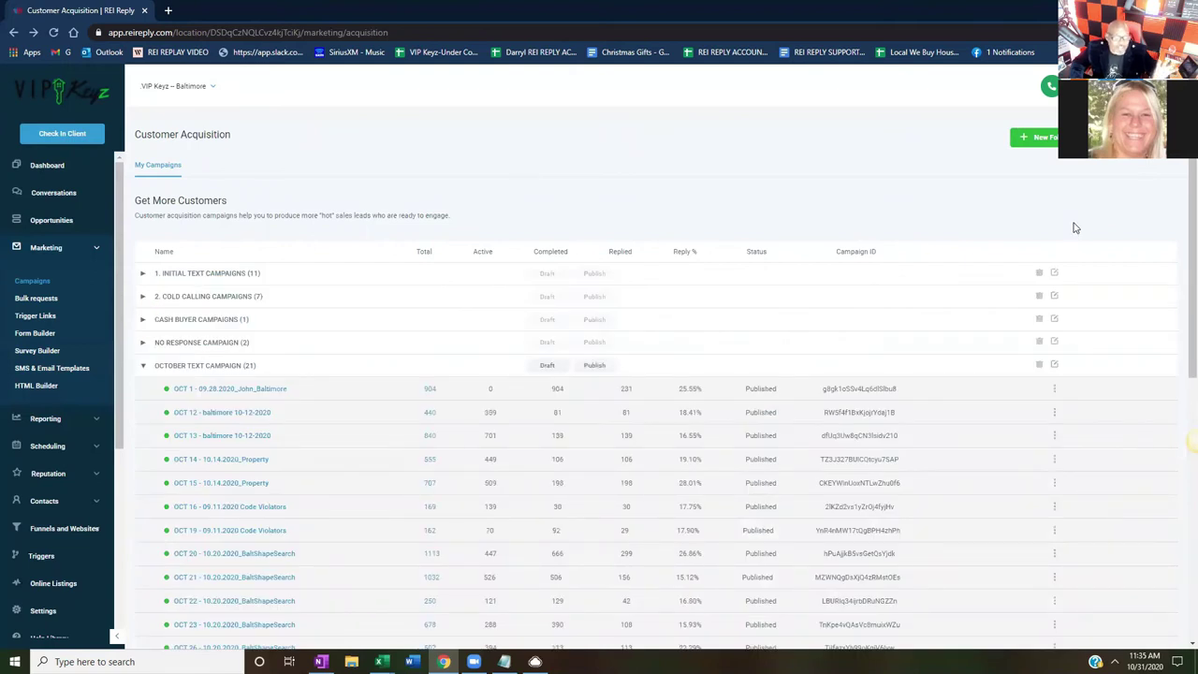
pyautogui.click(261, 396)
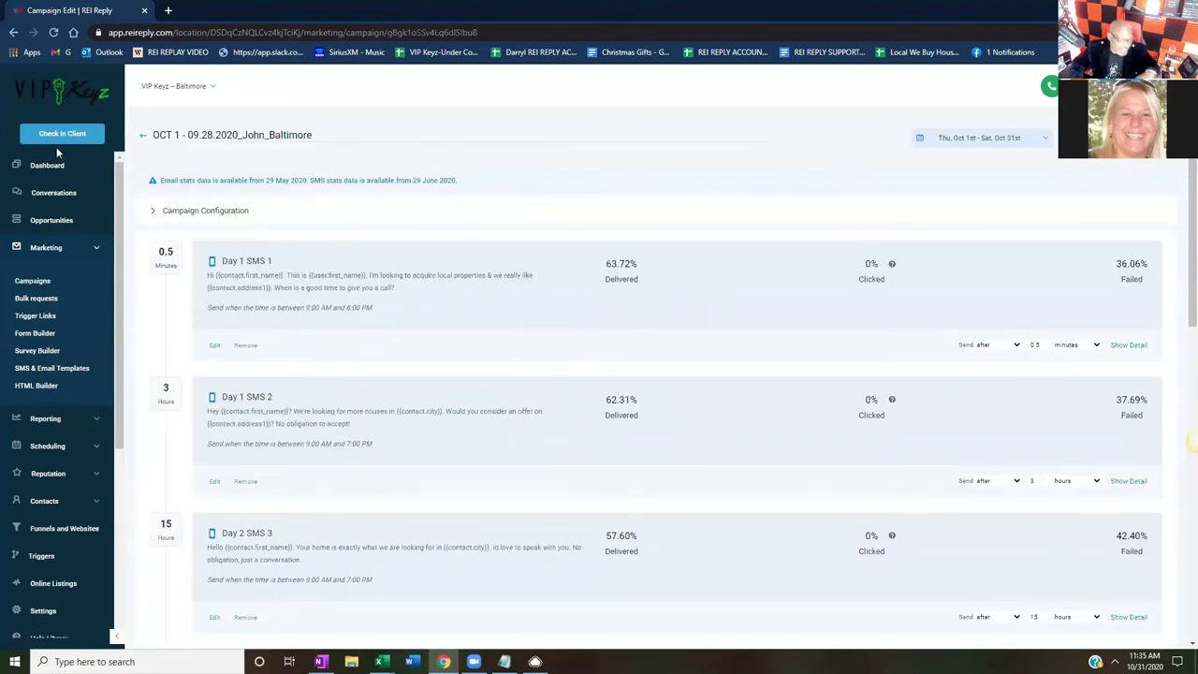
pyautogui.click(142, 135)
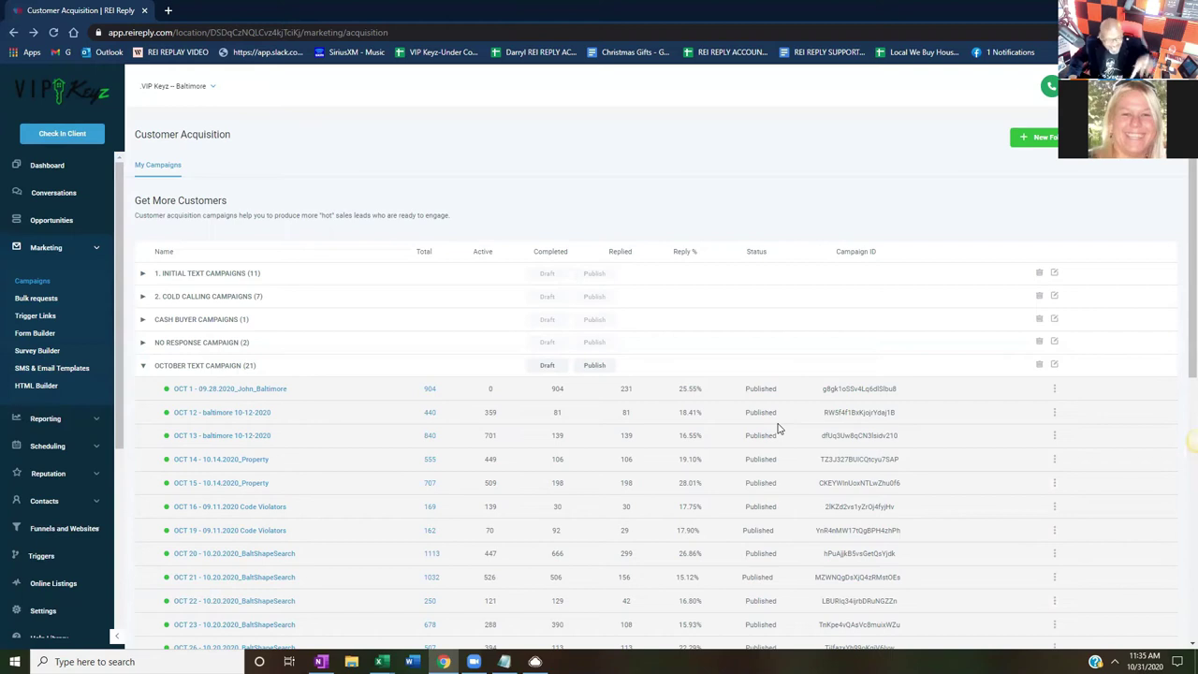
# Step: Examine the total, active, completed and reply figures of the October campaigns, including the active count of OCT 12
pyautogui.scroll(-1, 777, 428)
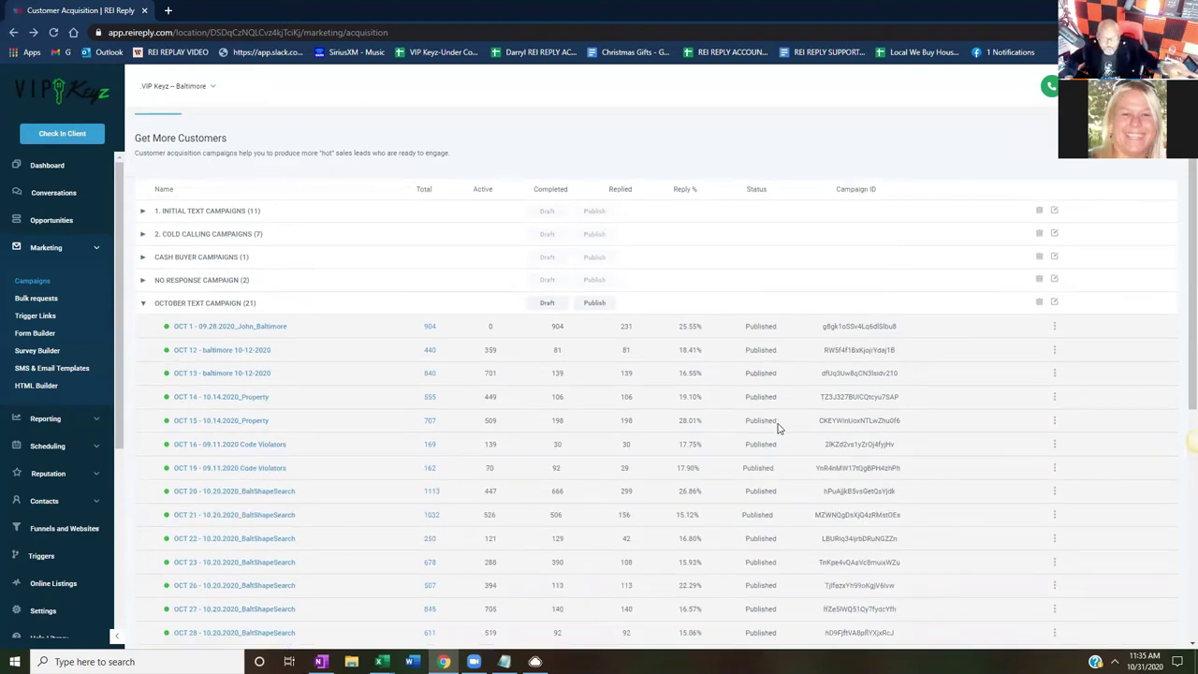
pyautogui.scroll(1, 777, 427)
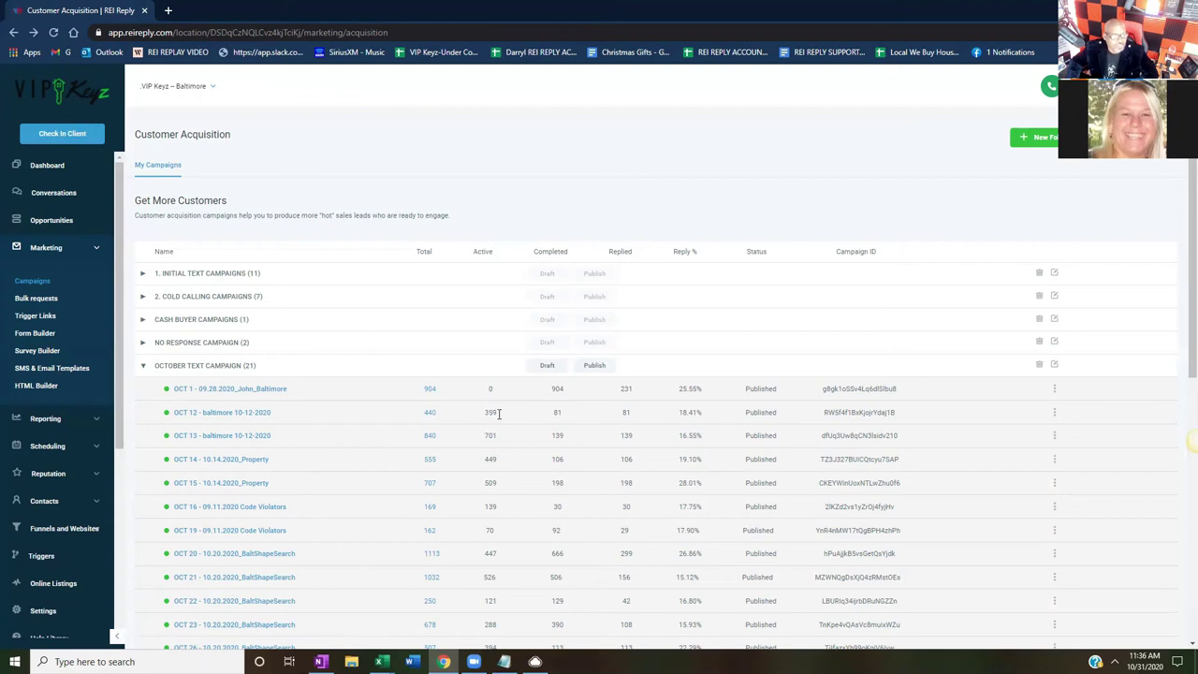
pyautogui.doubleClick(491, 413)
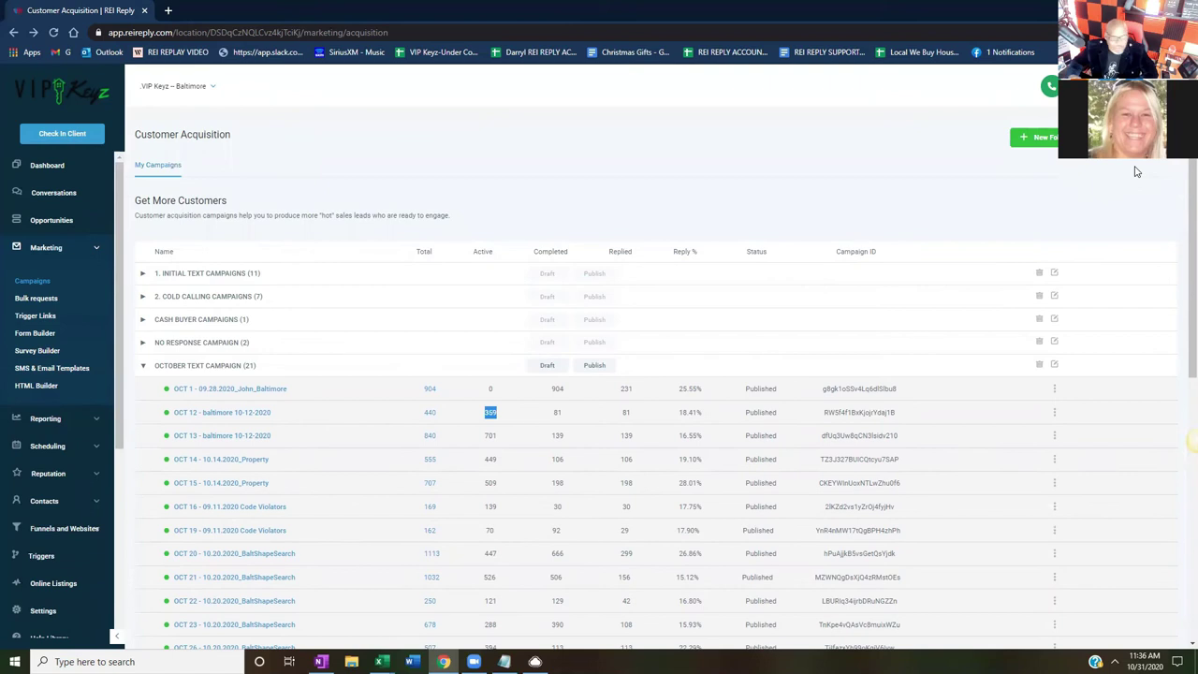
pyautogui.scroll(-1, 662, 415)
pyautogui.scroll(-5, 661, 415)
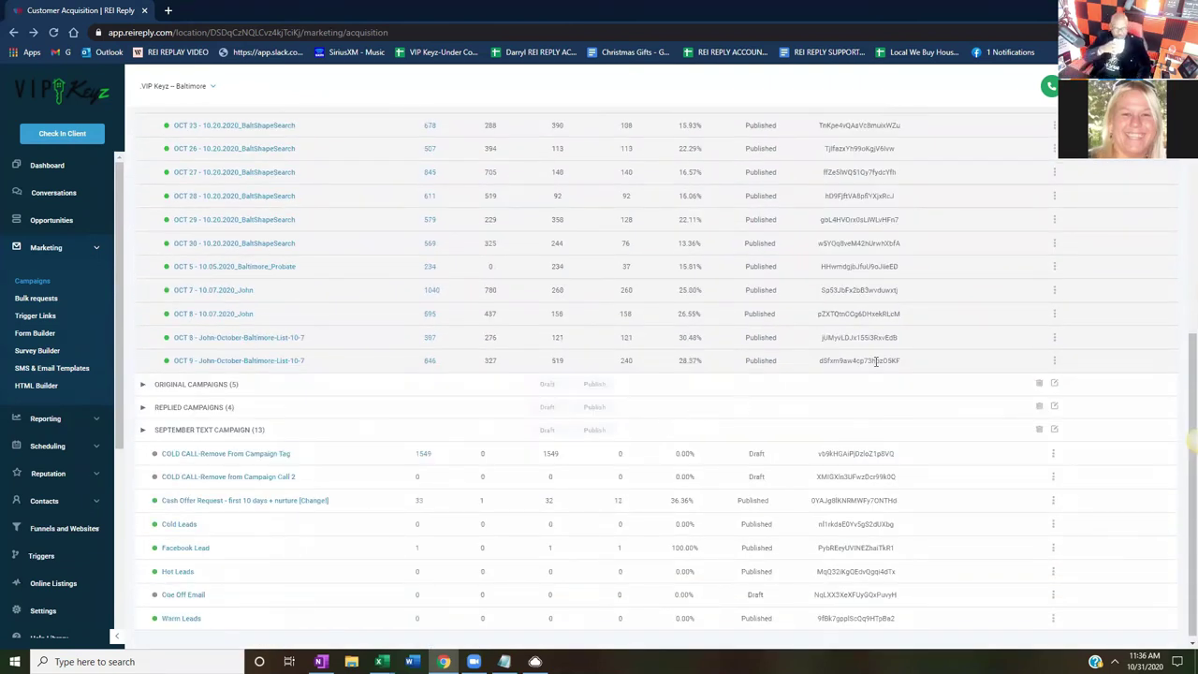
pyautogui.scroll(3, 887, 351)
pyautogui.scroll(2, 967, 365)
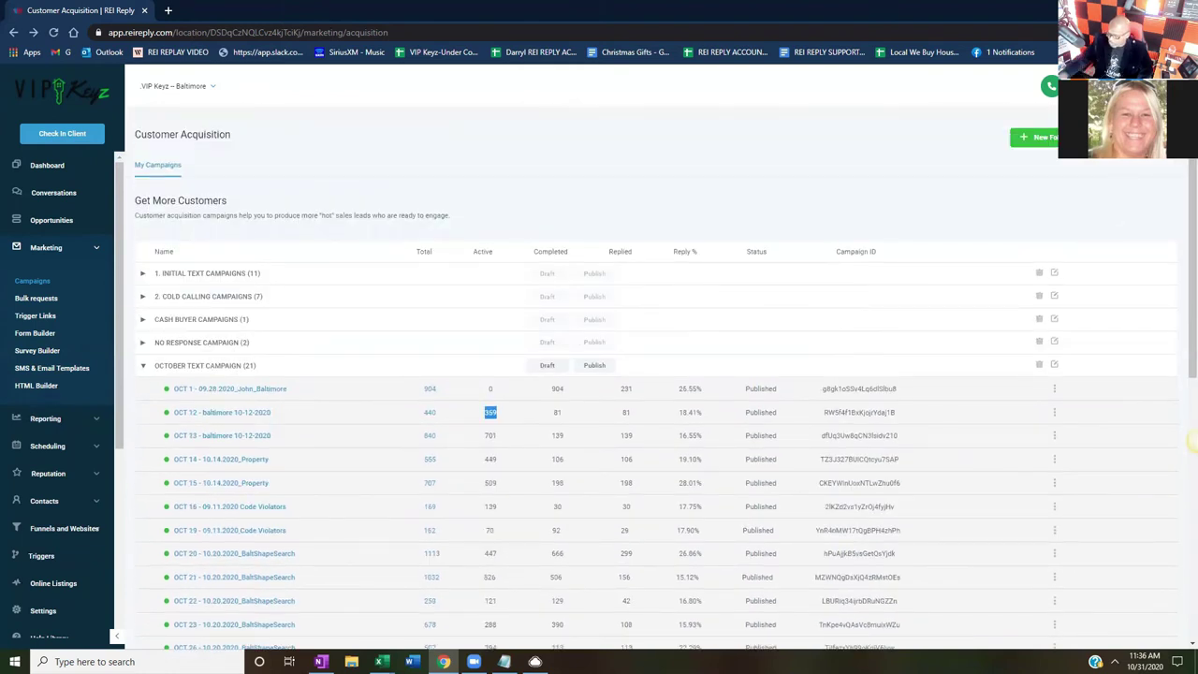
# Step: Create a new campaign named "Test" without assigning it to a folder
pyautogui.click(1034, 138)
pyautogui.click(529, 161)
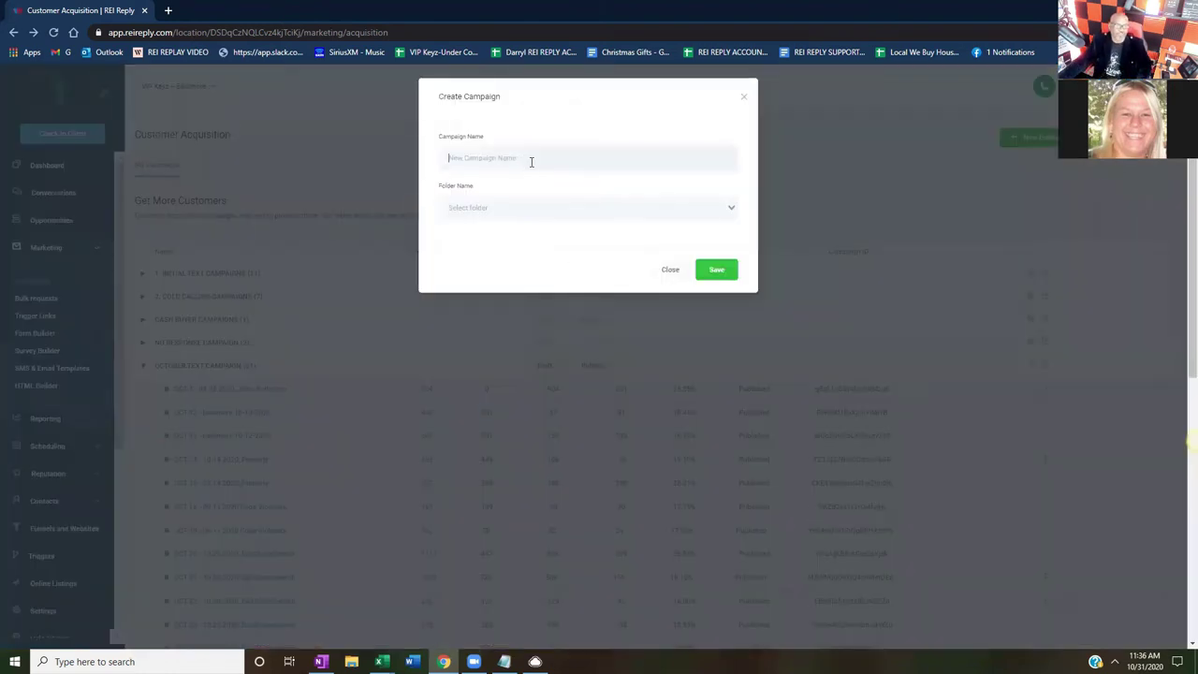
pyautogui.write('Test')
pyautogui.click(718, 270)
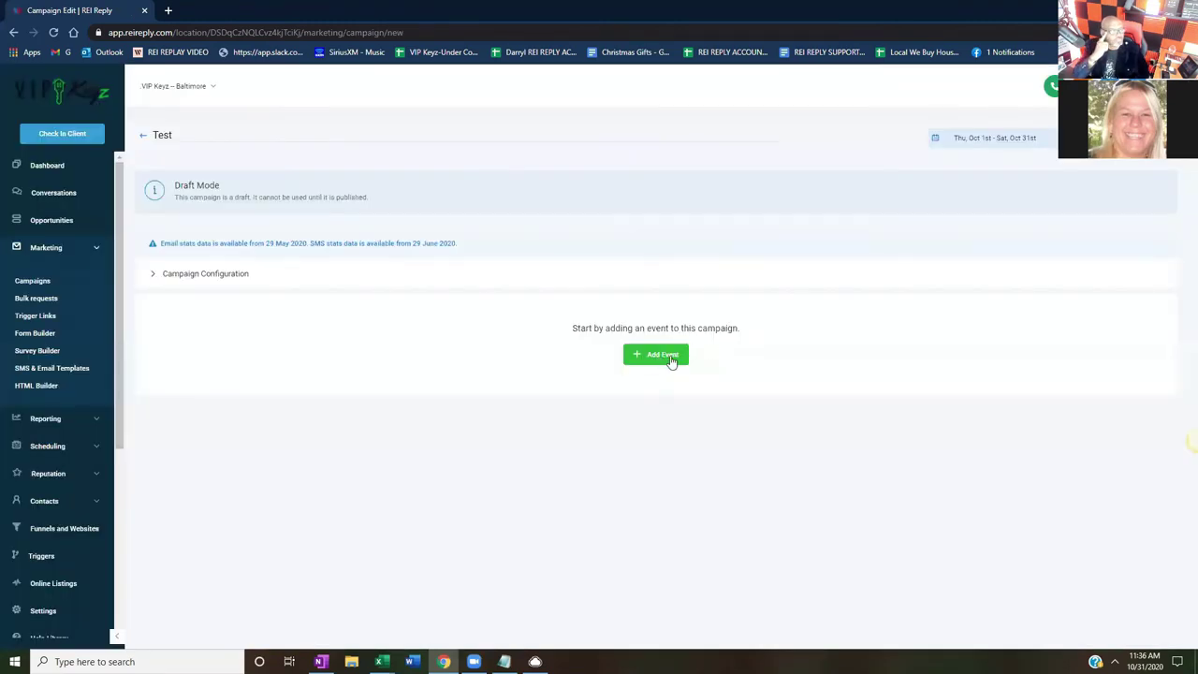
# Step: Add an SMS event to the Test campaign and begin its message with "Hello" and the contact's First Name custom value
pyautogui.click(674, 357)
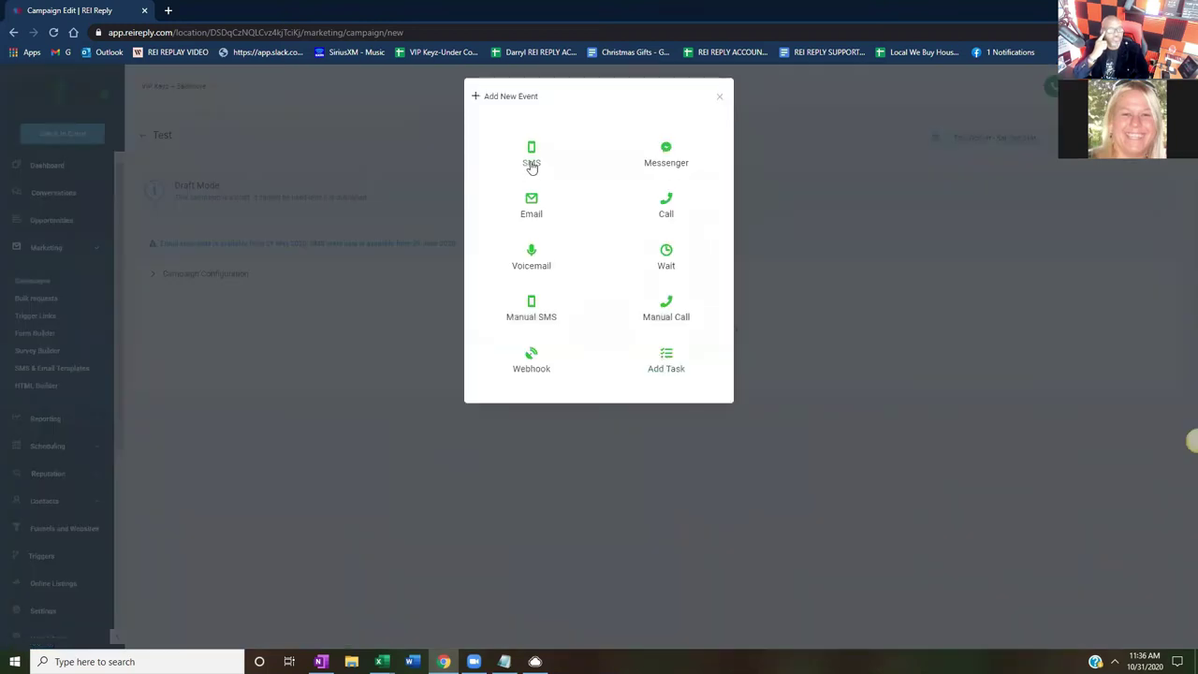
pyautogui.click(532, 157)
pyautogui.write('Helo')
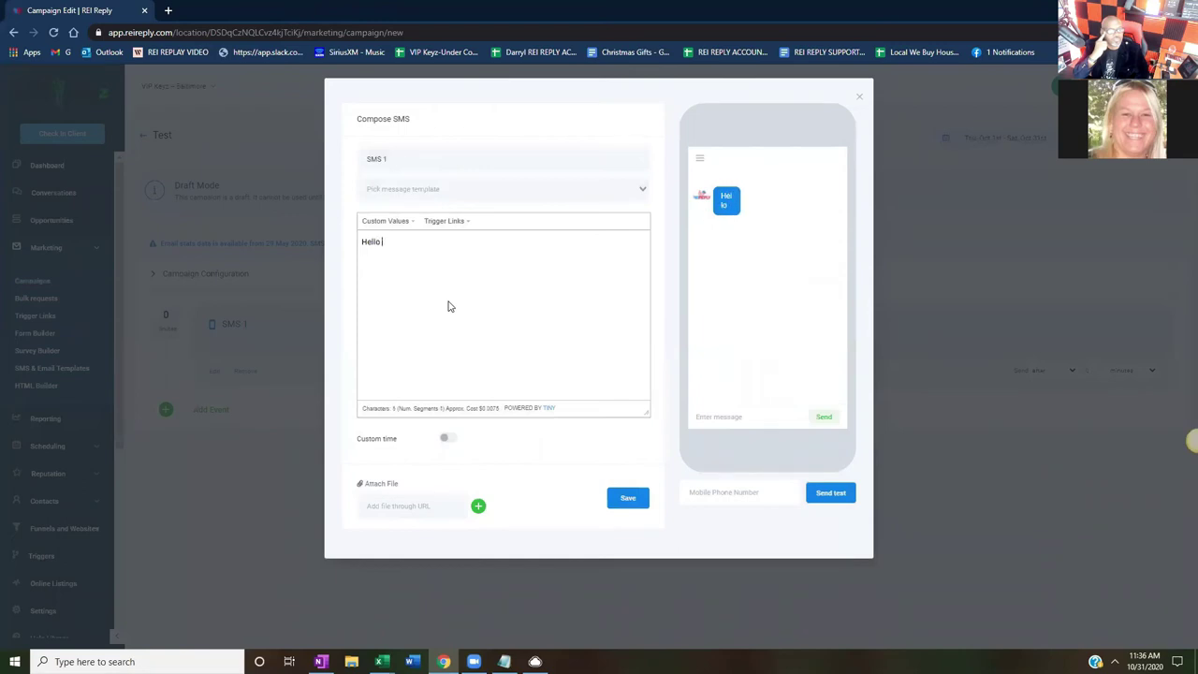
pyautogui.click(398, 227)
pyautogui.moveTo(400, 237)
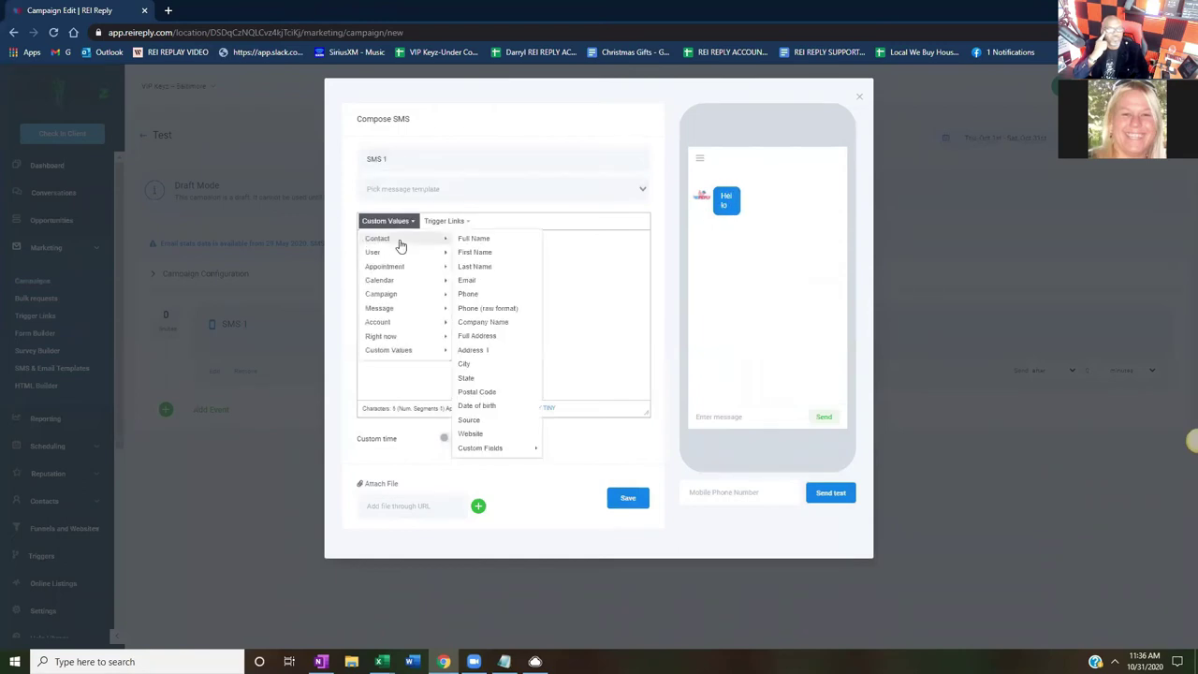
pyautogui.click(474, 253)
# Step: Continue the SMS with "! Can't wait to speak in regards to" and insert the contact's Address 1 custom value
pyautogui.write("!  Can't")
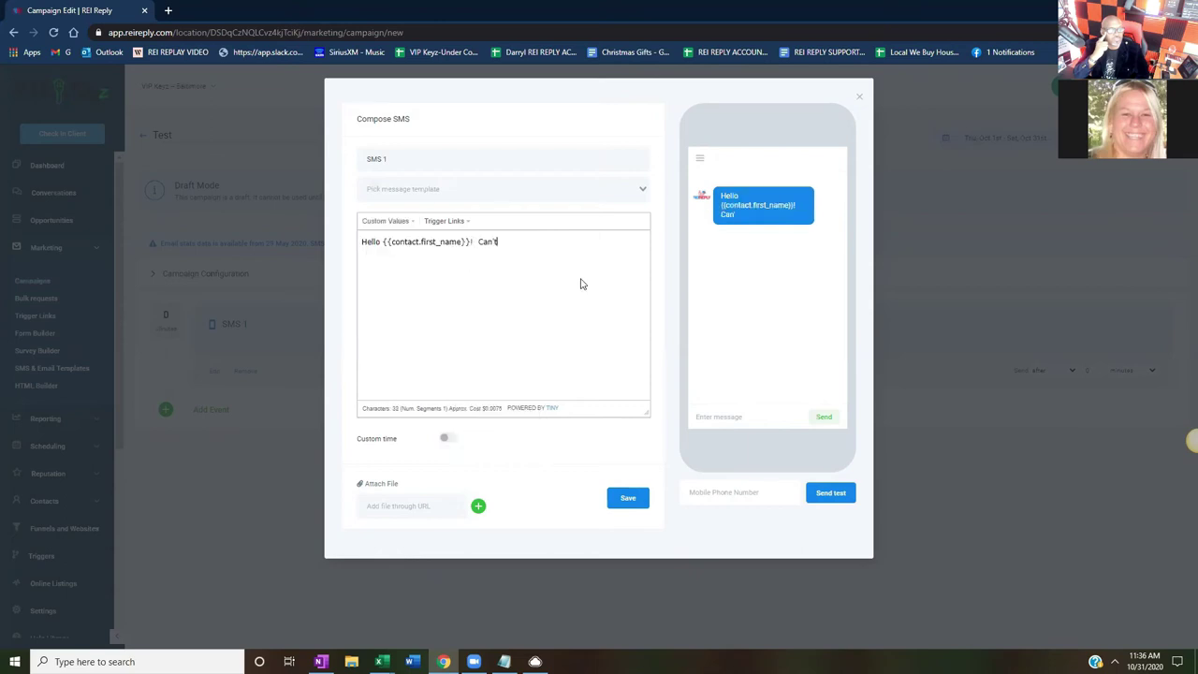
pyautogui.write(' wait to speak in re')
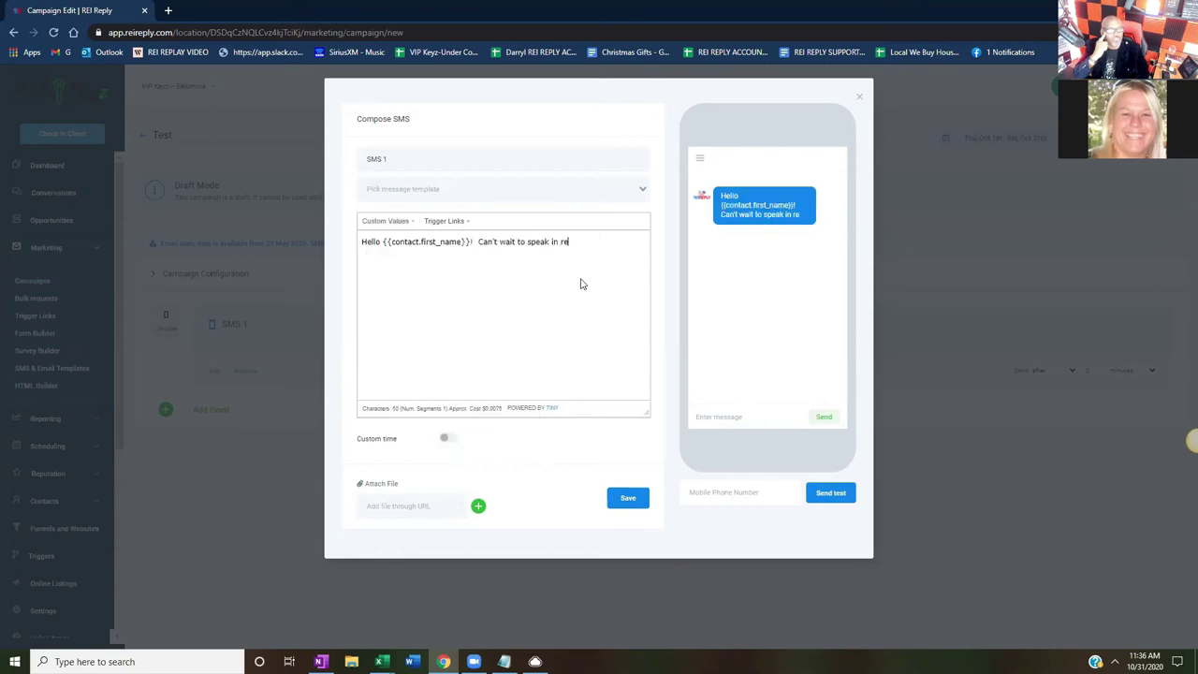
pyautogui.write('gards to')
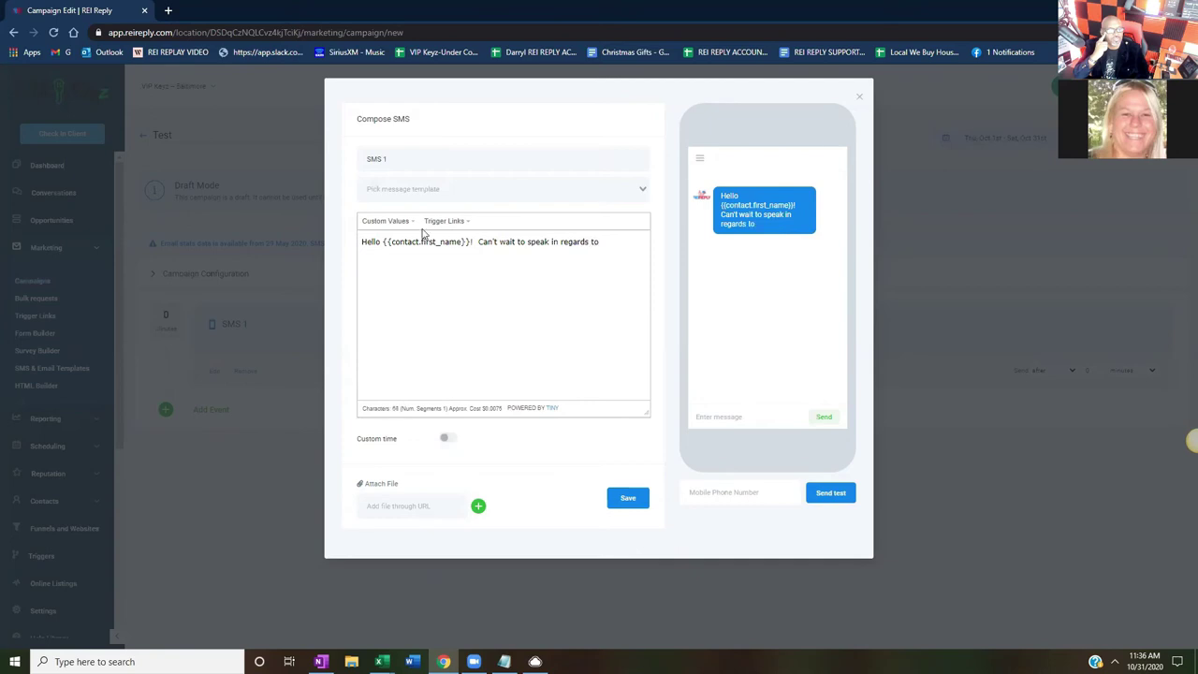
pyautogui.click(373, 227)
pyautogui.moveTo(382, 241)
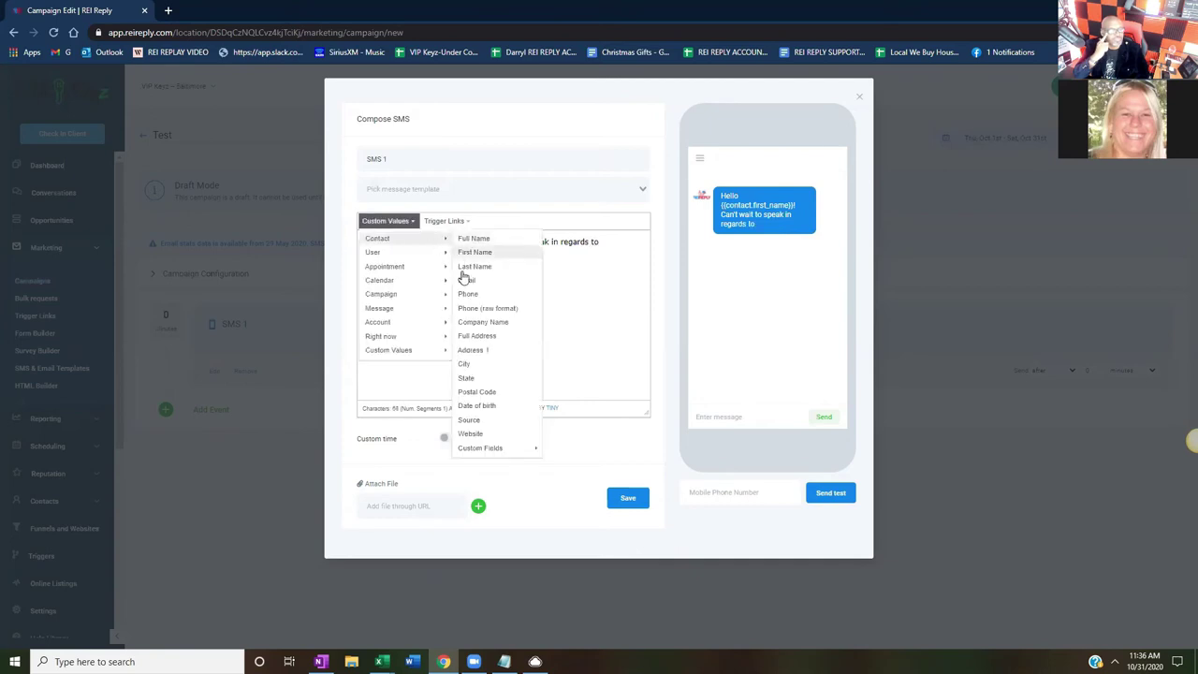
pyautogui.click(473, 350)
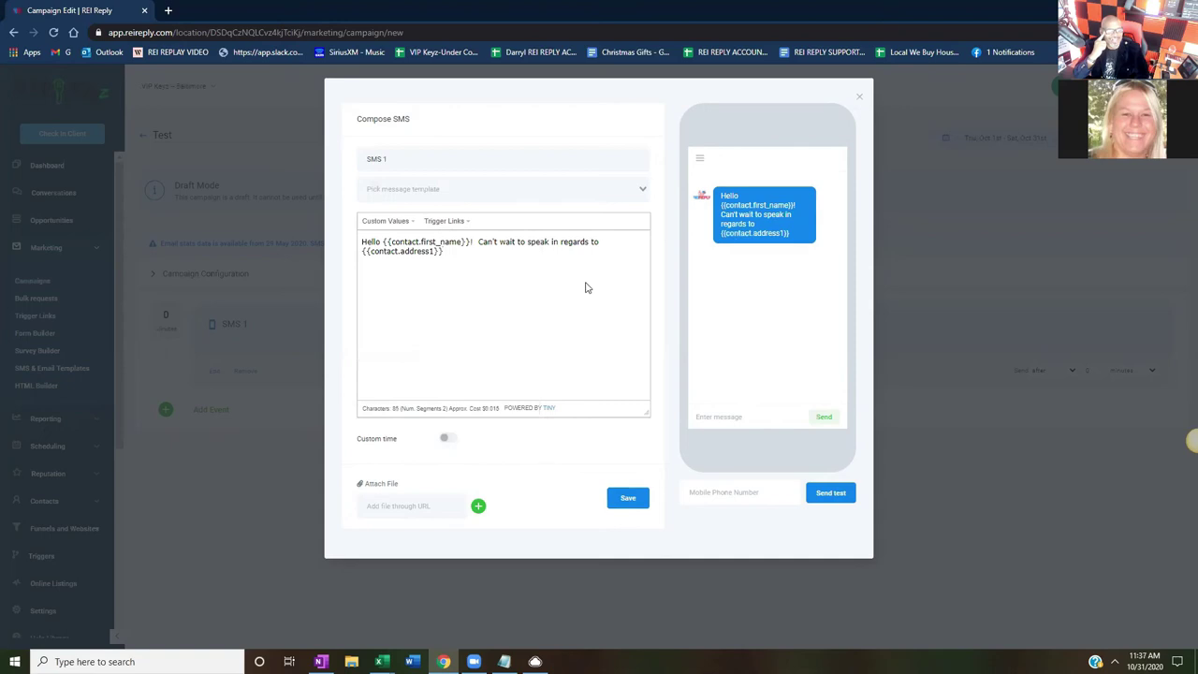
# Step: Finish the SMS with ". No obligation, just a conversation! When can we talk?" and save it
pyautogui.write('No obligat')
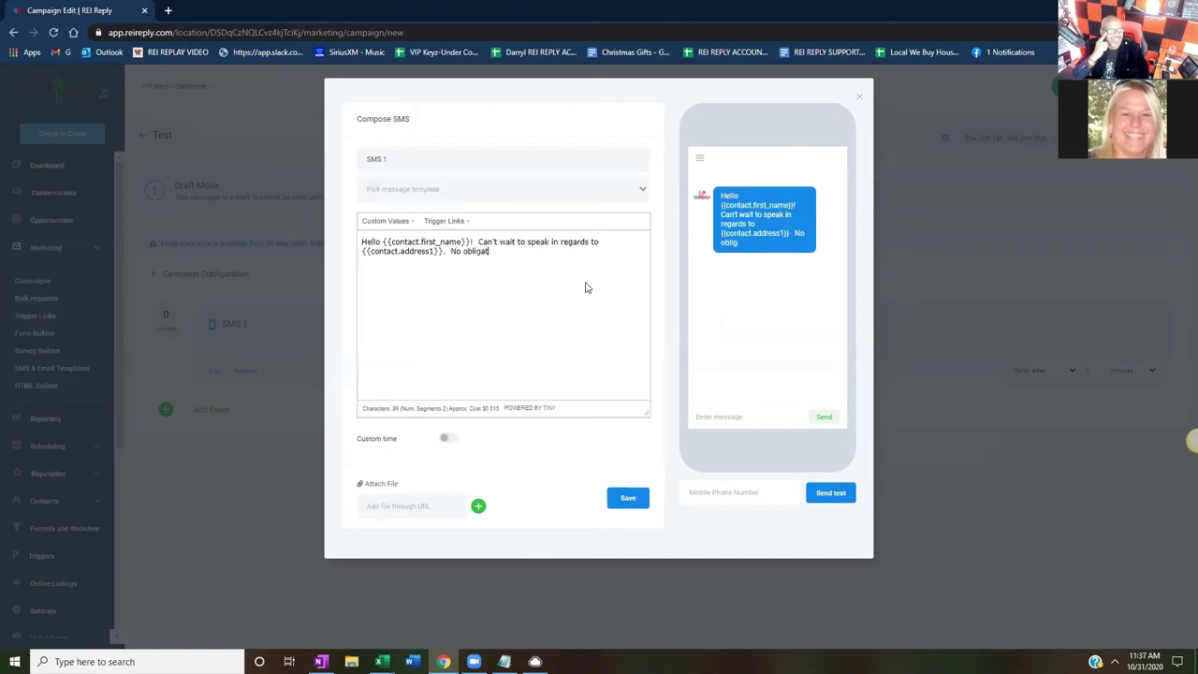
pyautogui.write('ion, just a')
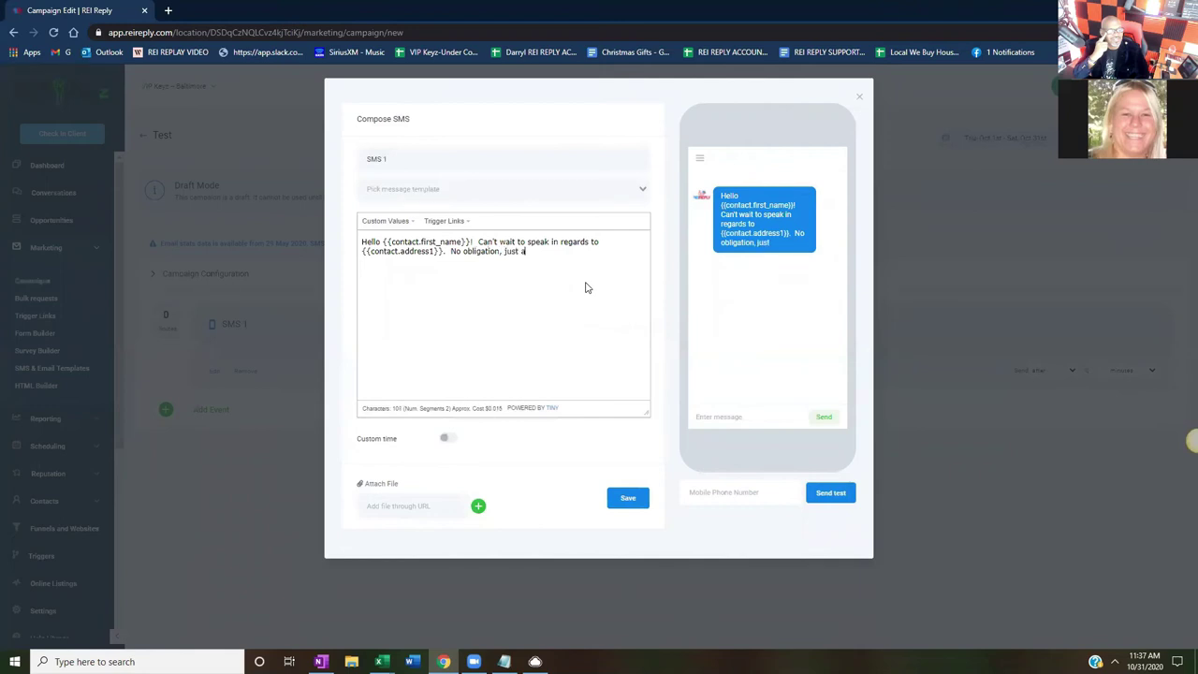
pyautogui.write(' conversation.  When can we talk?')
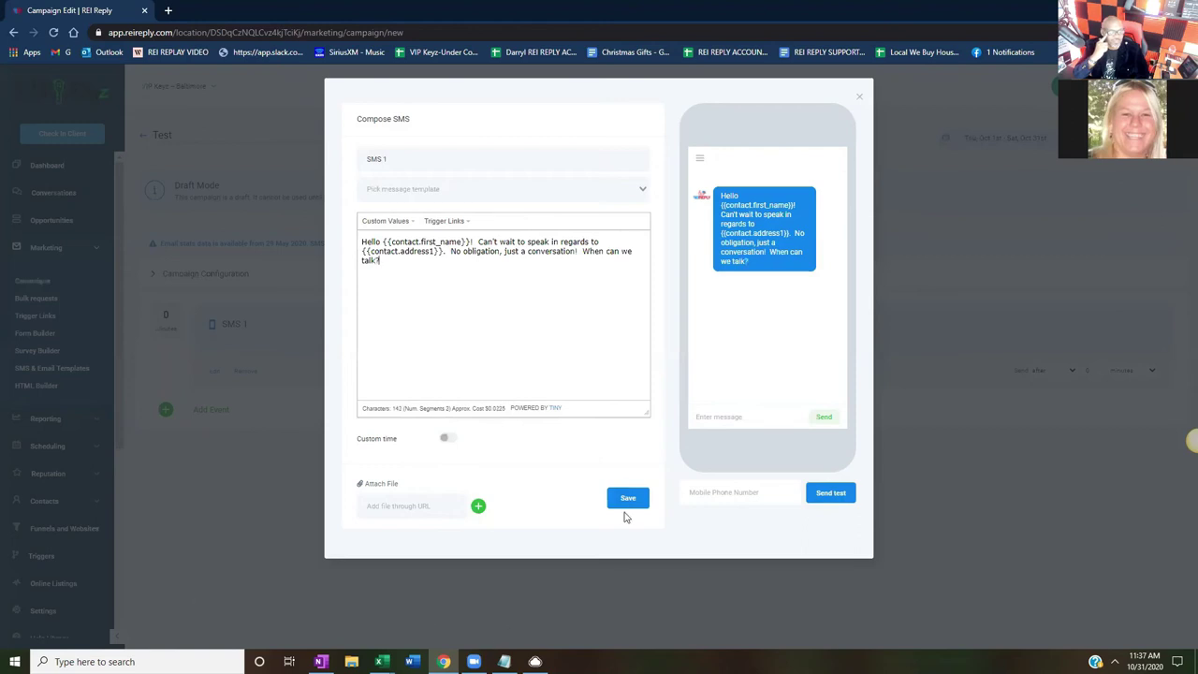
pyautogui.click(627, 497)
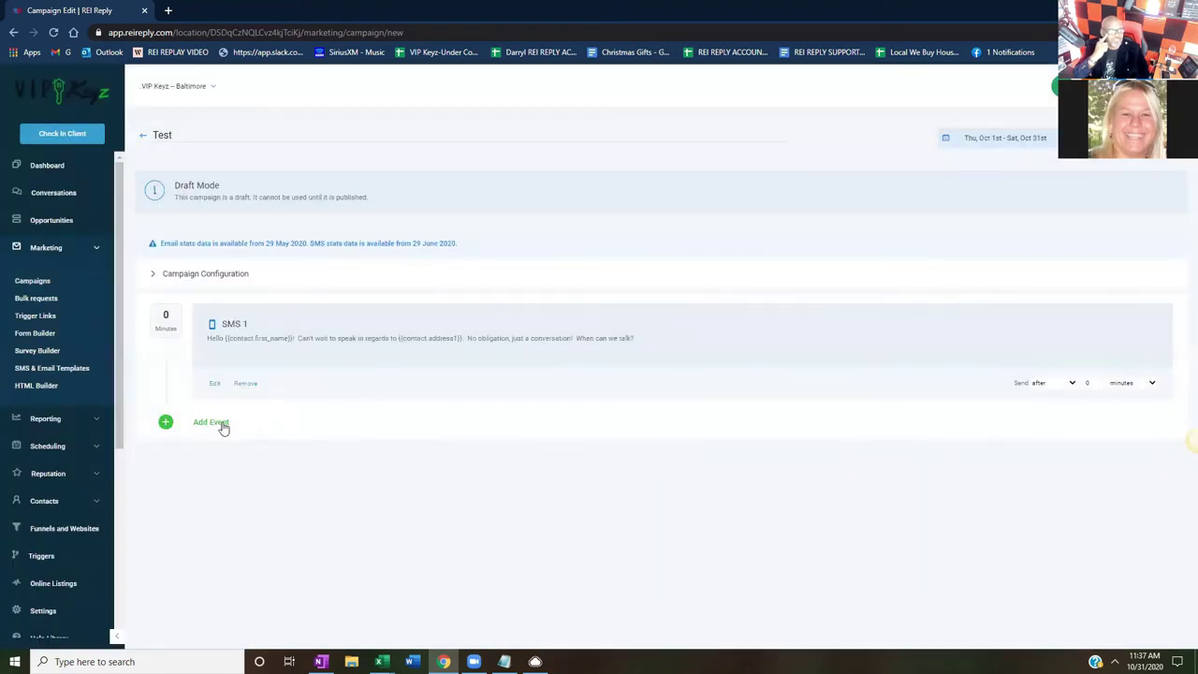
# Step: Add an email event to the Test campaign using Email Template 2 with the subject "HELLO!" and save it
pyautogui.click(217, 423)
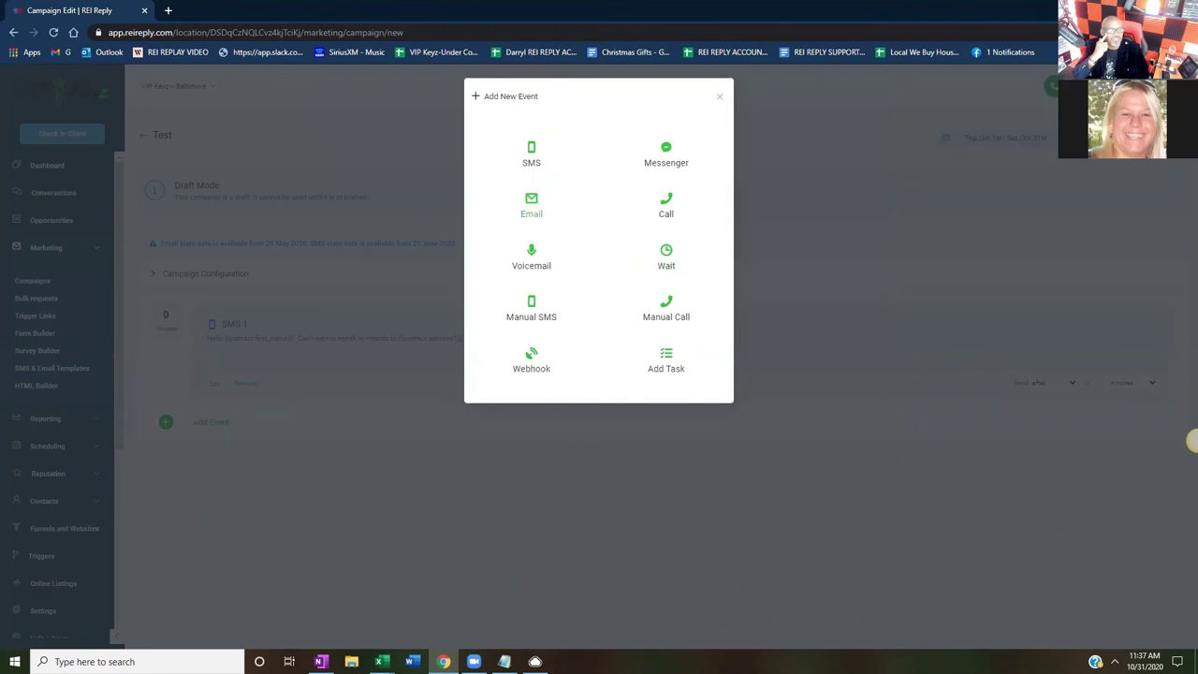
pyautogui.click(534, 208)
pyautogui.click(481, 353)
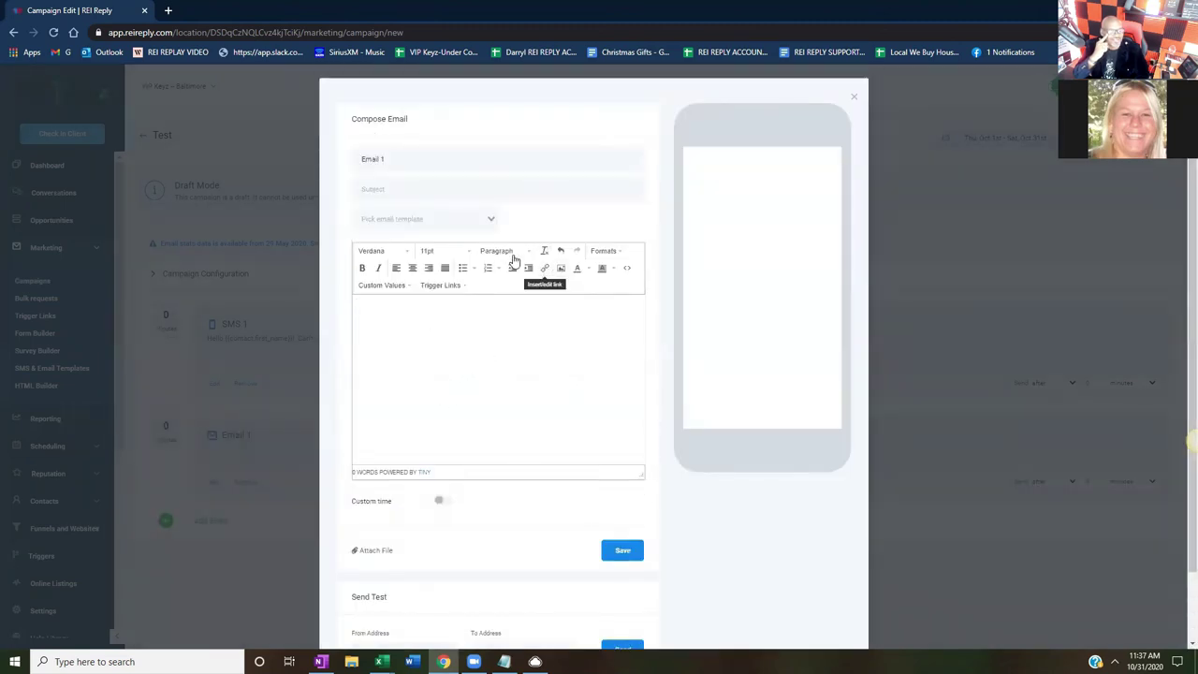
pyautogui.click(420, 216)
pyautogui.click(416, 254)
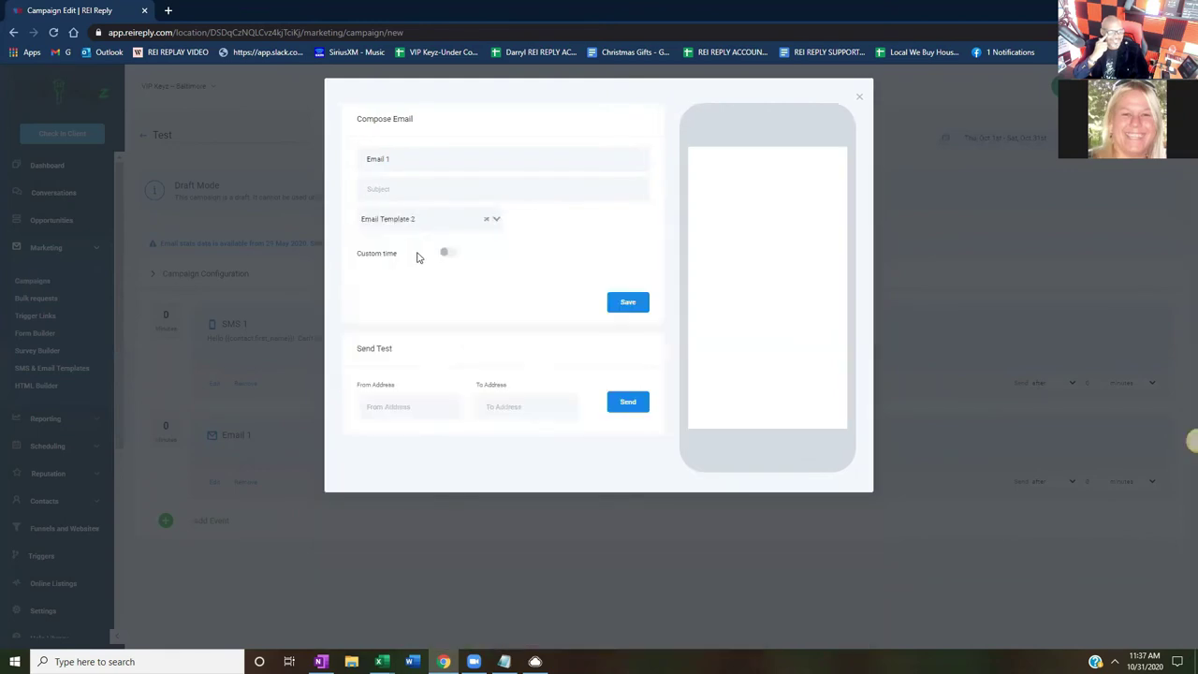
pyautogui.scroll(-1, 766, 265)
pyautogui.scroll(1, 765, 265)
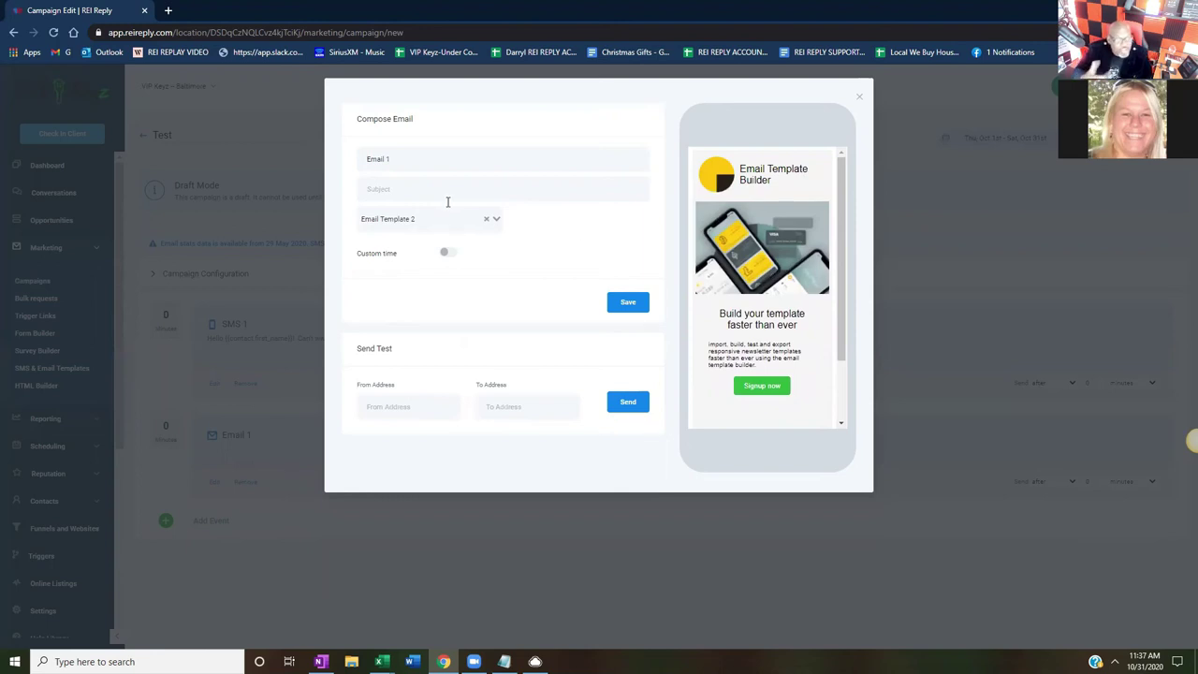
pyautogui.write('HELLO!')
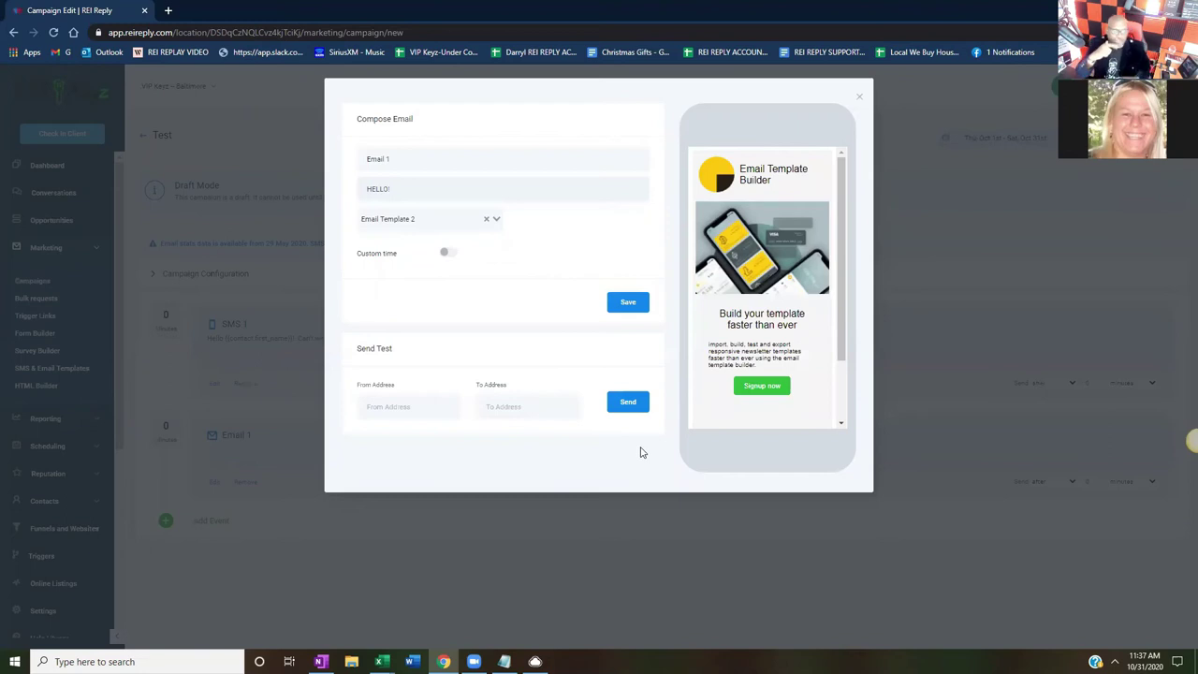
pyautogui.click(627, 304)
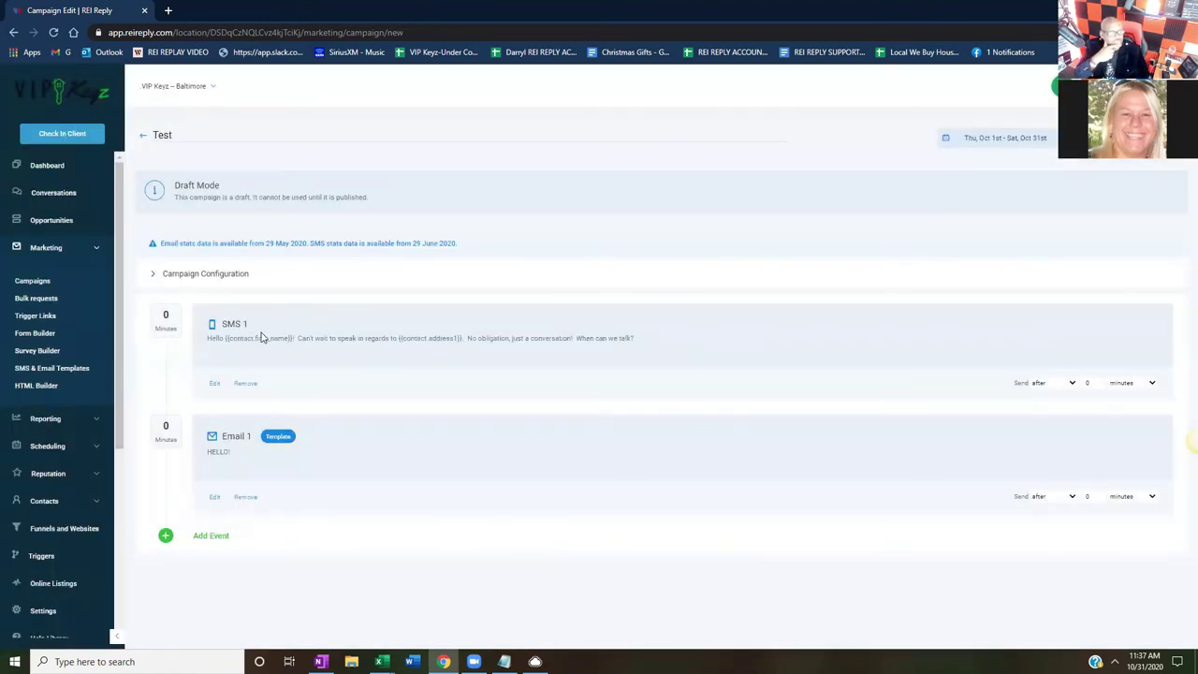
# Step: Set the email event to send after 5 minutes and move the SMS event below it
pyautogui.click(1086, 497)
pyautogui.click(300, 330)
pyautogui.moveTo(300, 330); pyautogui.dragTo(302, 420)
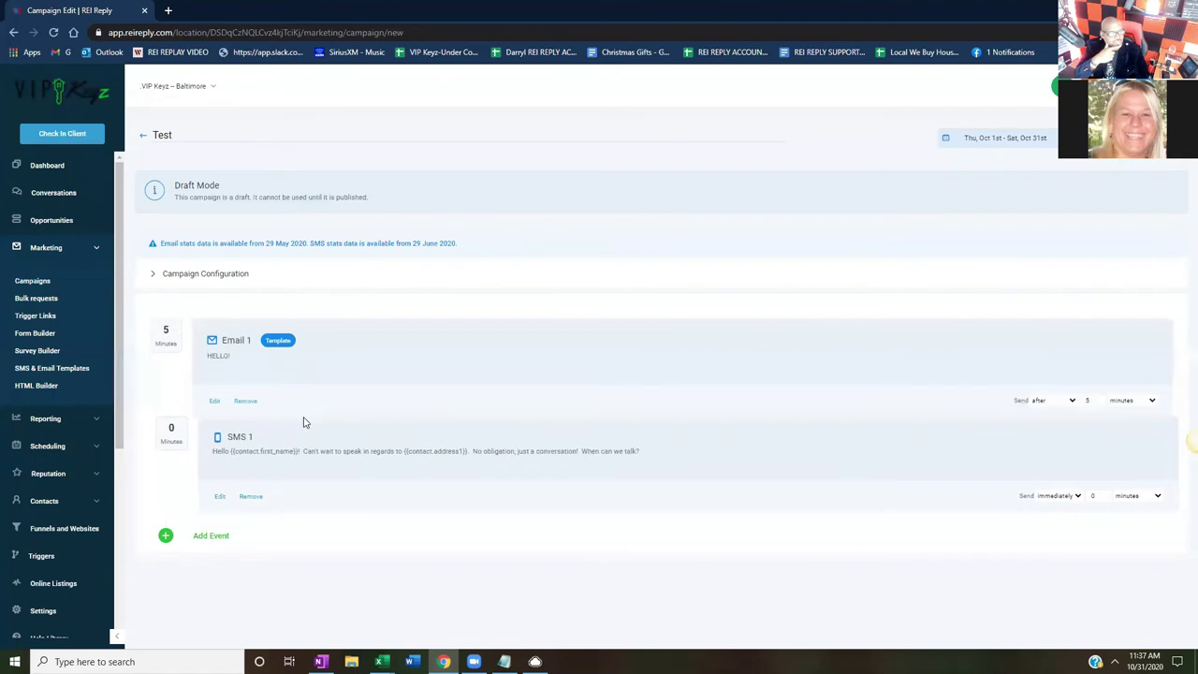
# Step: Insert "Just sent you an email!" after the greeting in the SMS event and save the message
pyautogui.click(215, 497)
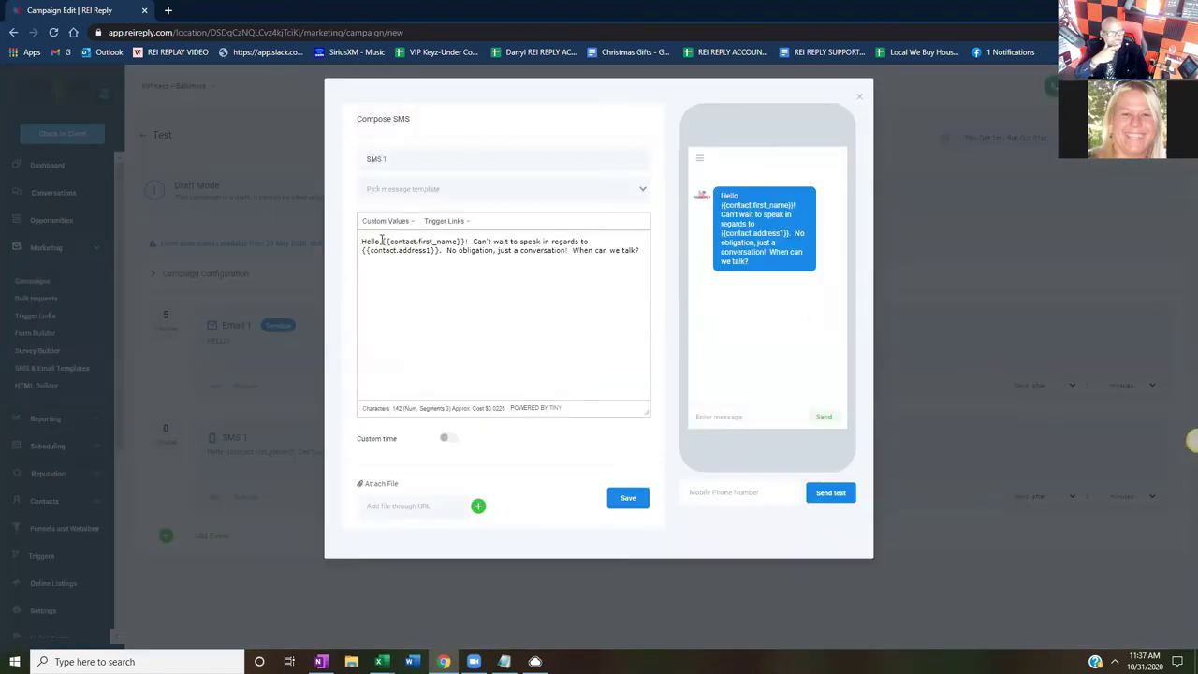
pyautogui.write('Just sent you an e')
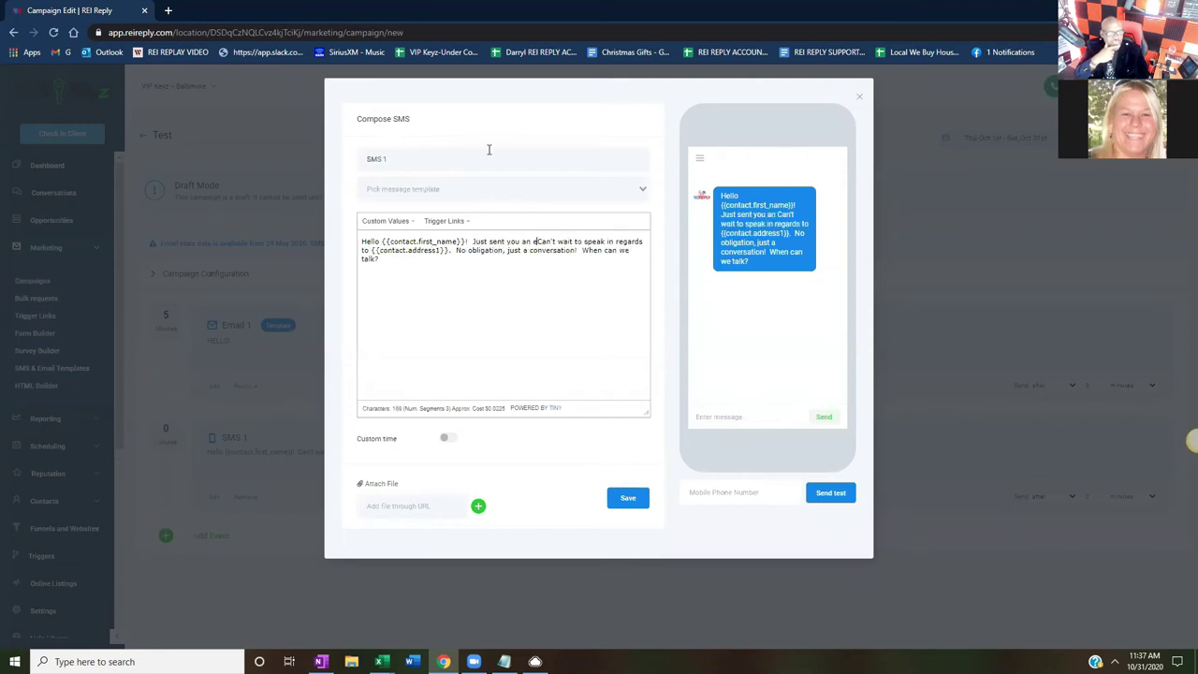
pyautogui.write('mail!')
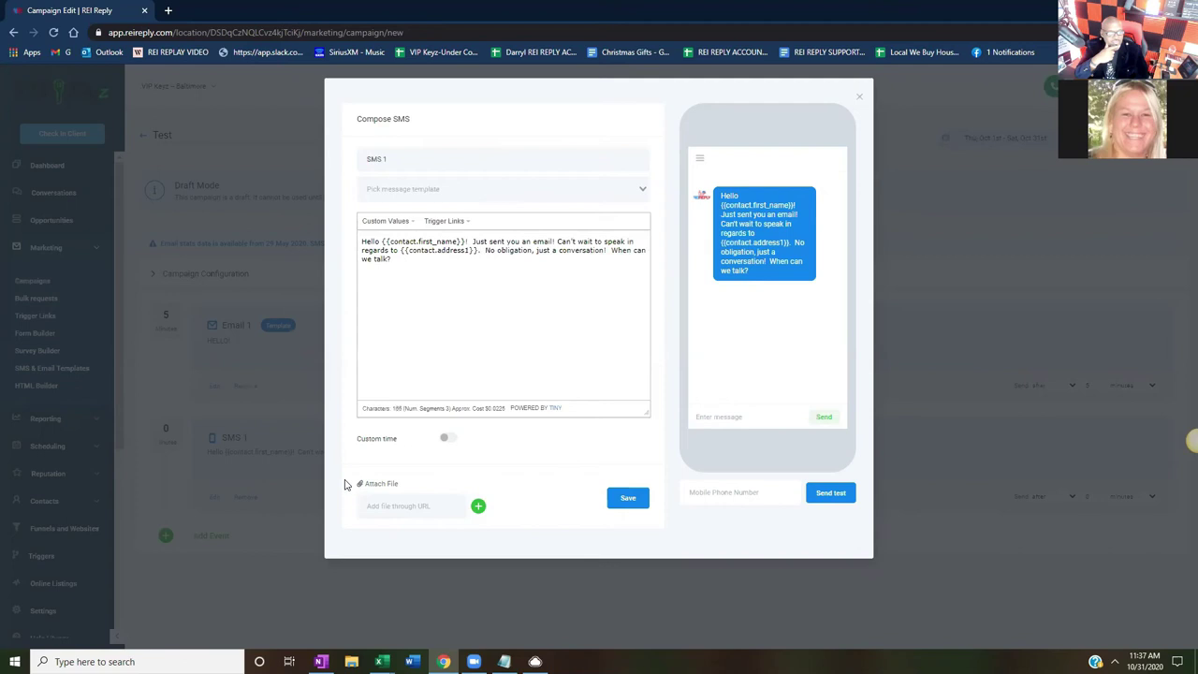
pyautogui.click(626, 502)
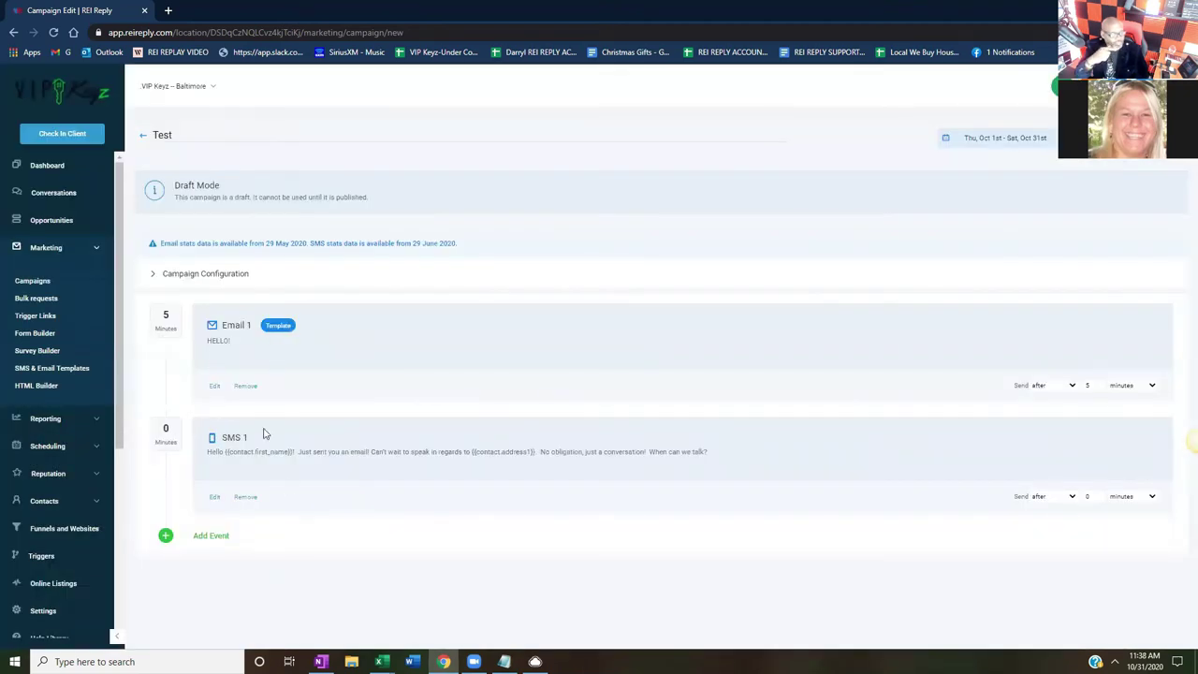
# Step: Add a voicemail event without an audio file and set it to send after 1 day
pyautogui.click(202, 538)
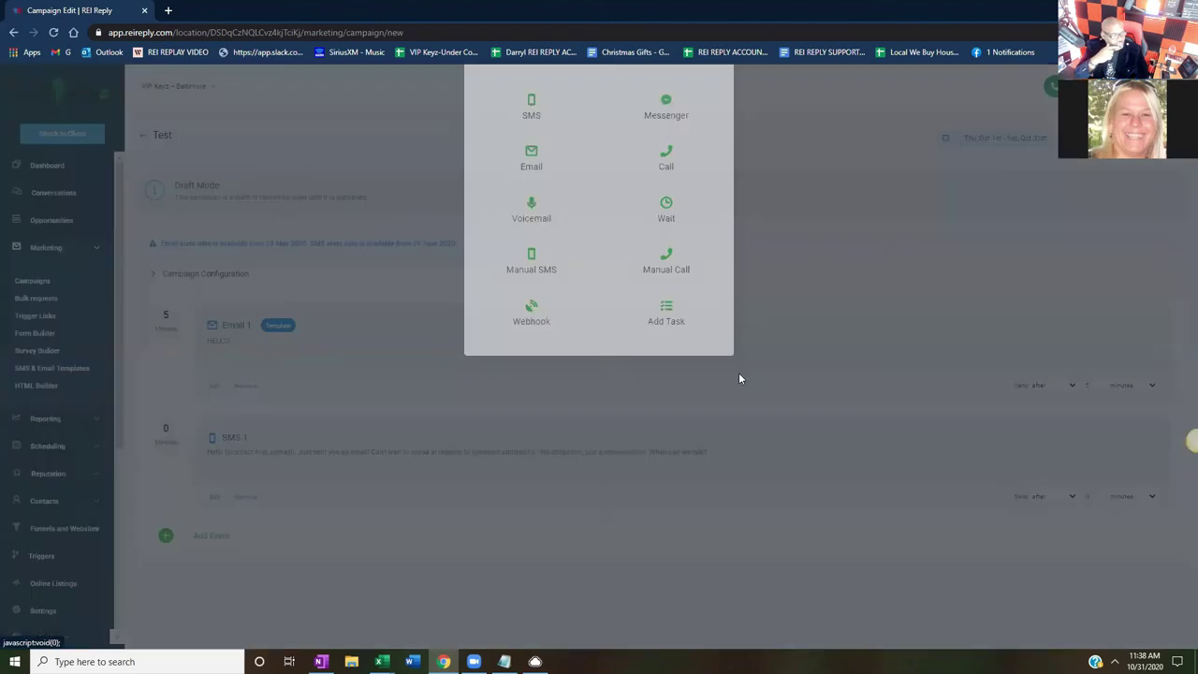
pyautogui.click(527, 269)
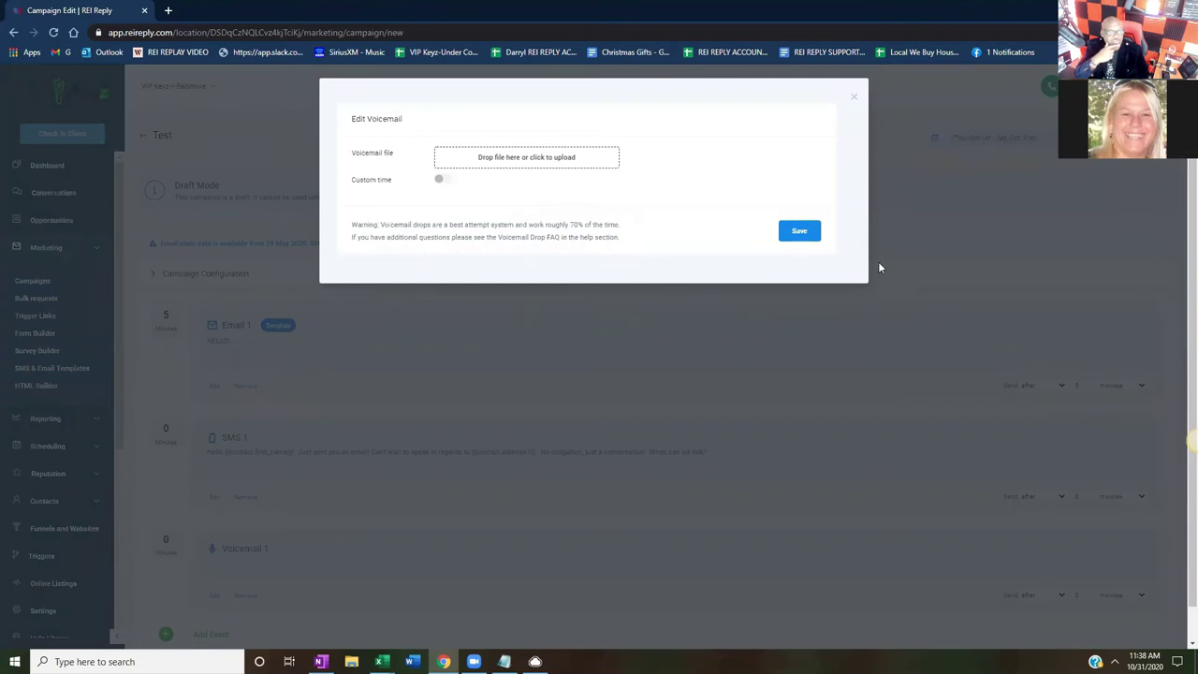
pyautogui.click(801, 232)
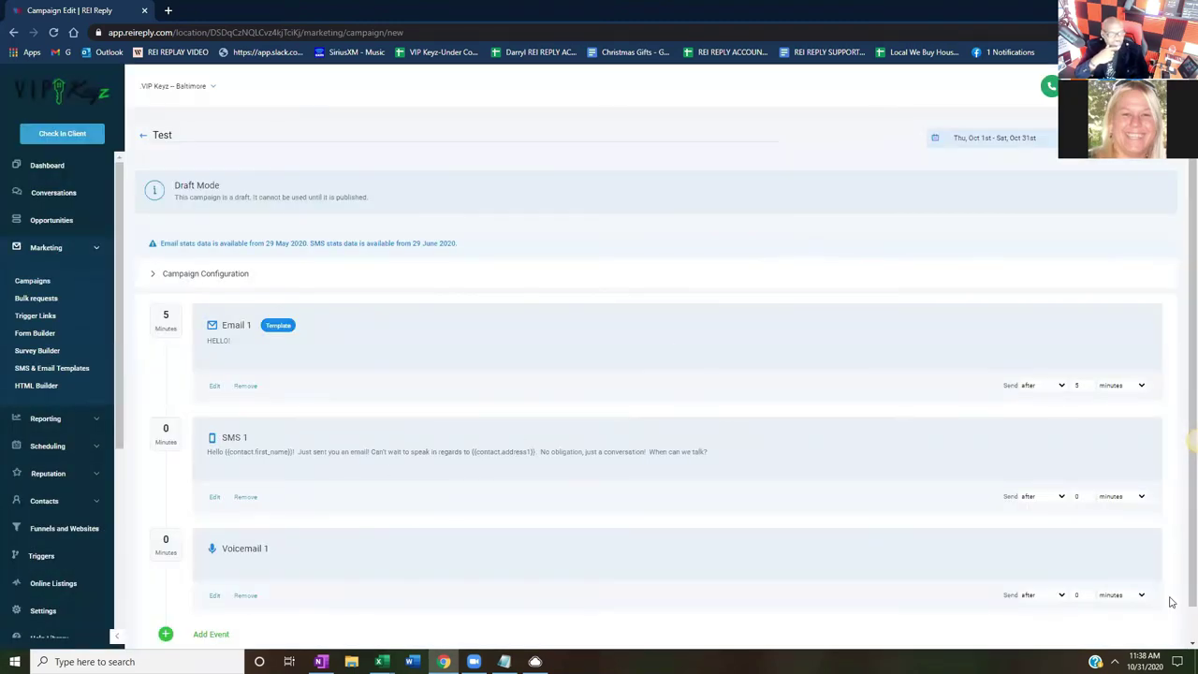
pyautogui.click(1077, 594)
pyautogui.write('1')
pyautogui.click(1128, 599)
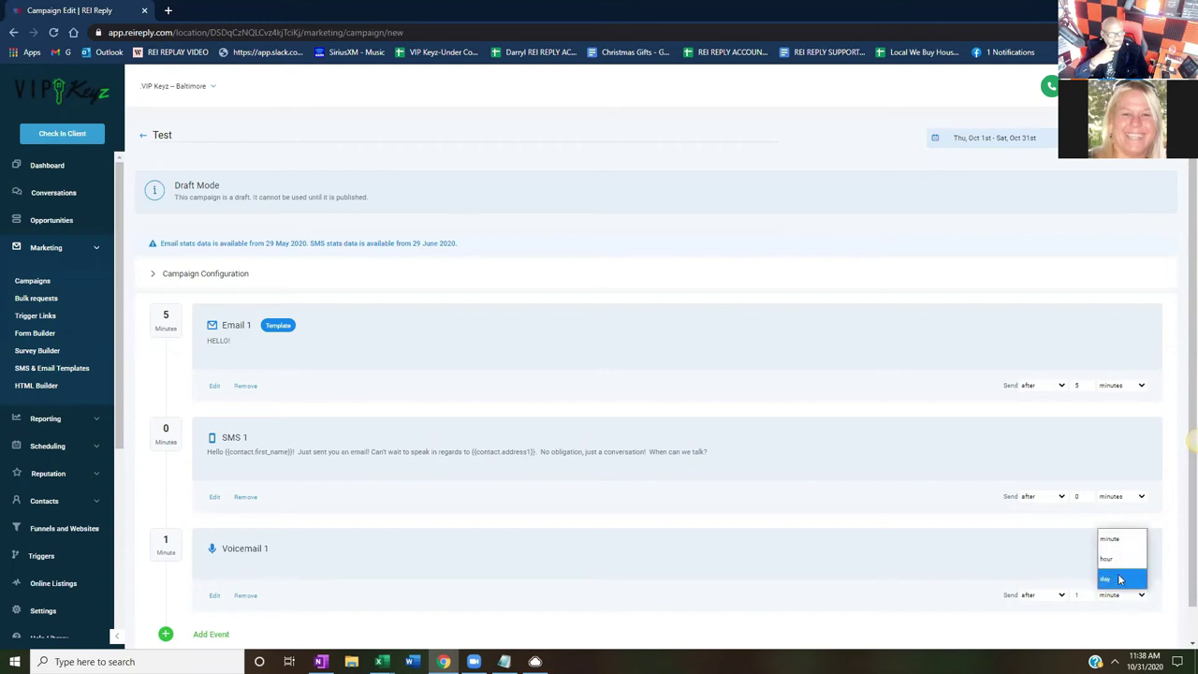
pyautogui.click(1122, 579)
# Step: Add a manual call event at the end of the Test campaign
pyautogui.scroll(-1, 457, 486)
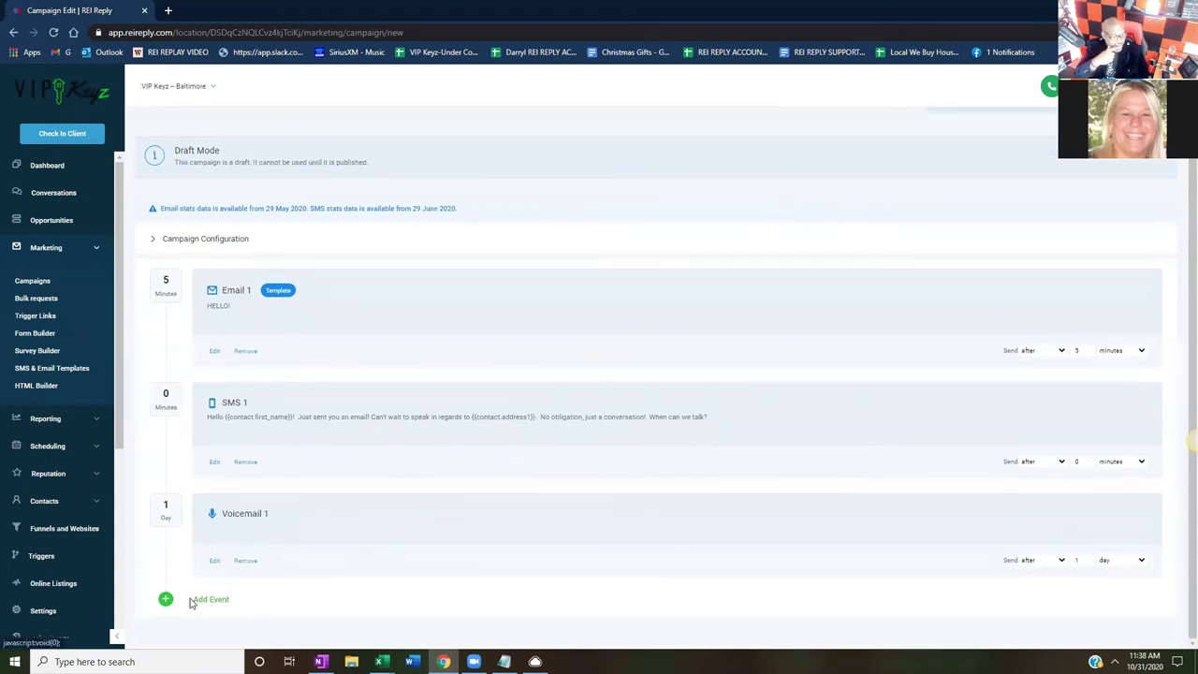
pyautogui.click(212, 599)
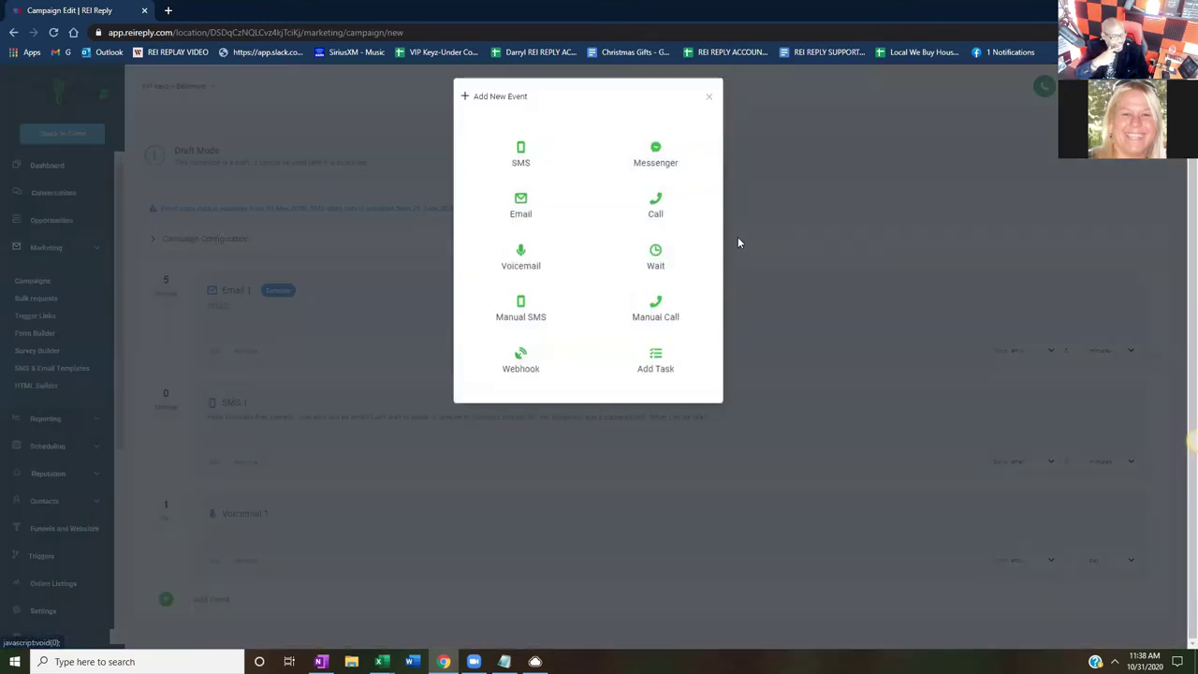
pyautogui.click(660, 312)
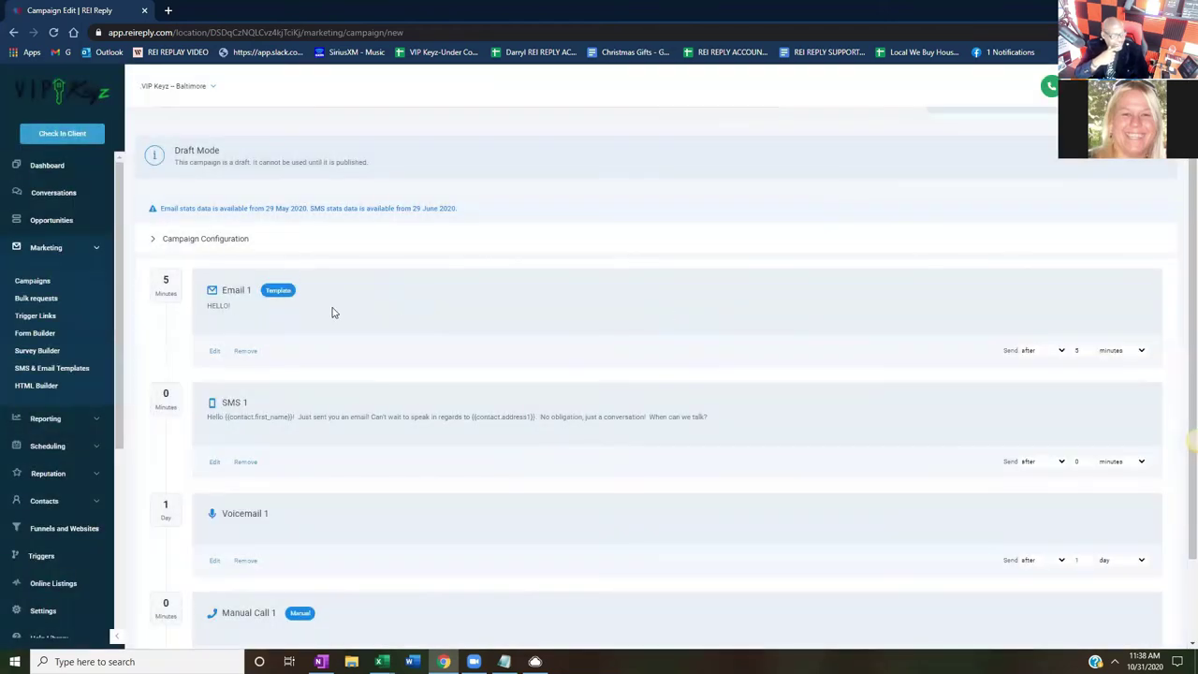
pyautogui.scroll(-1, 403, 319)
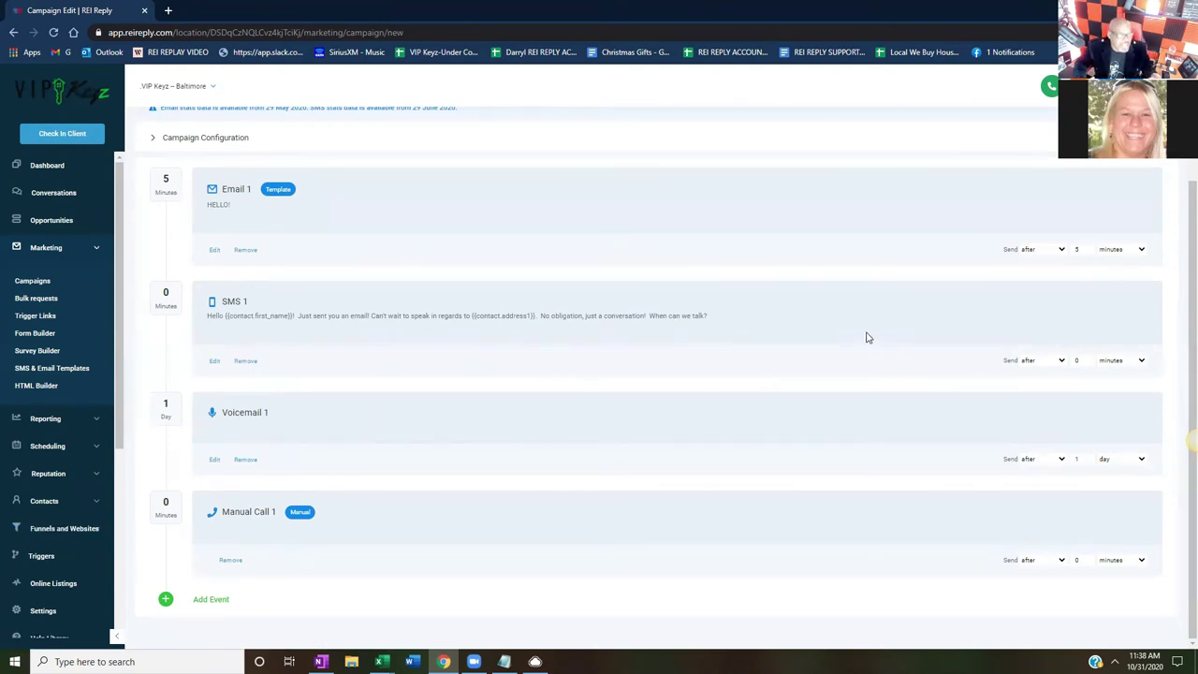
pyautogui.scroll(1, 865, 337)
pyautogui.scroll(-1, 867, 334)
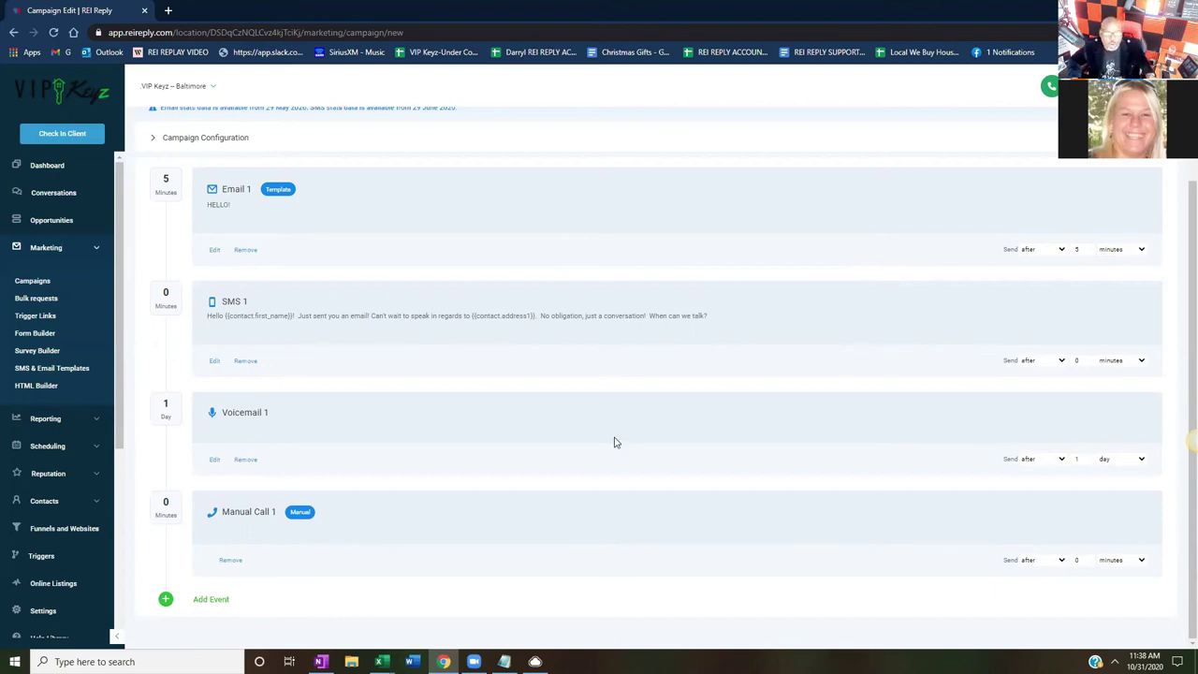
# Step: Reorder the campaign events to manual call, SMS, voicemail and email
pyautogui.moveTo(505, 516); pyautogui.dragTo(515, 197)
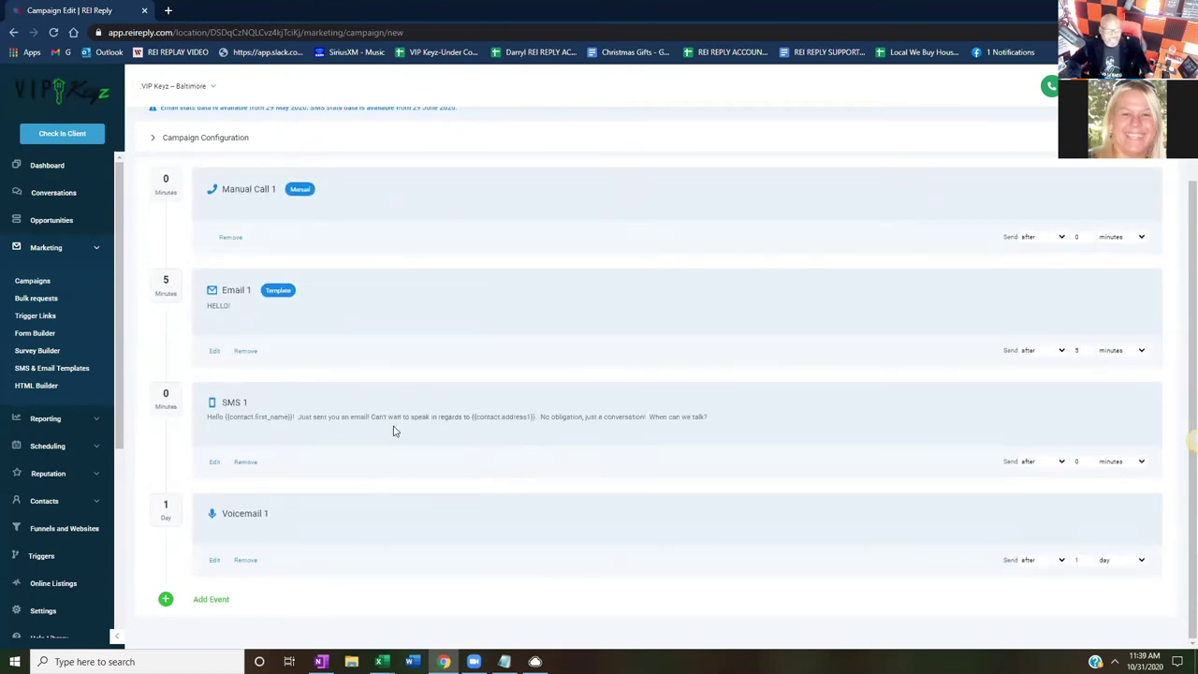
pyautogui.moveTo(393, 428); pyautogui.dragTo(396, 308)
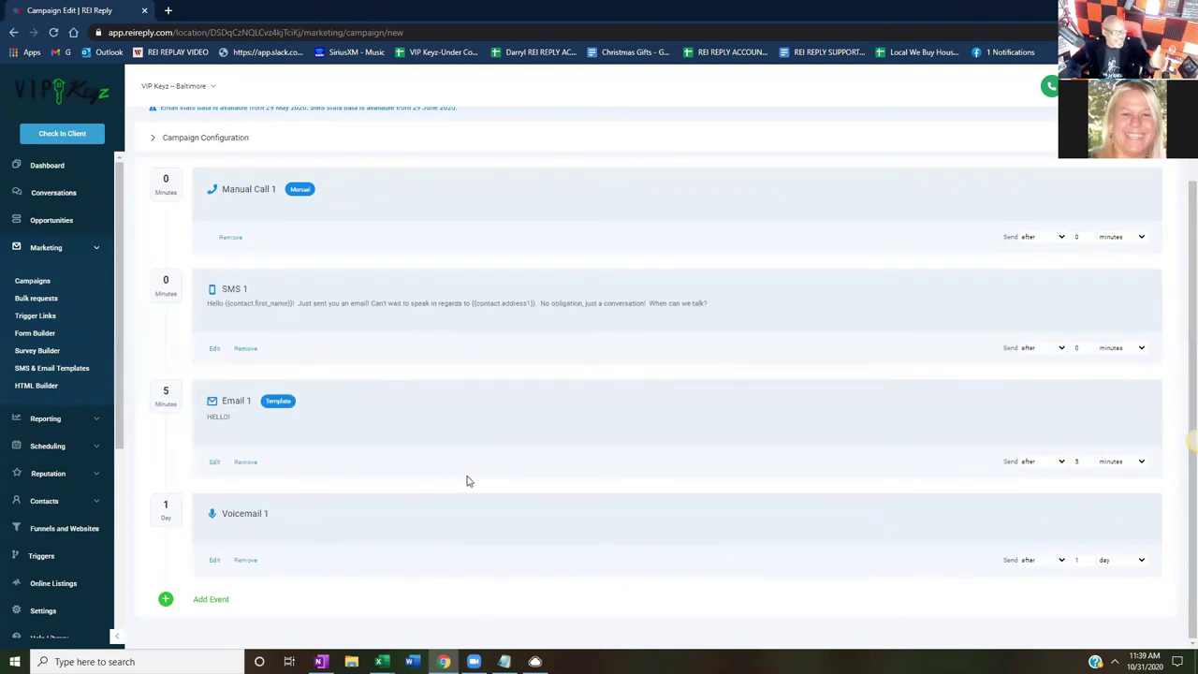
pyautogui.moveTo(431, 530); pyautogui.dragTo(419, 400)
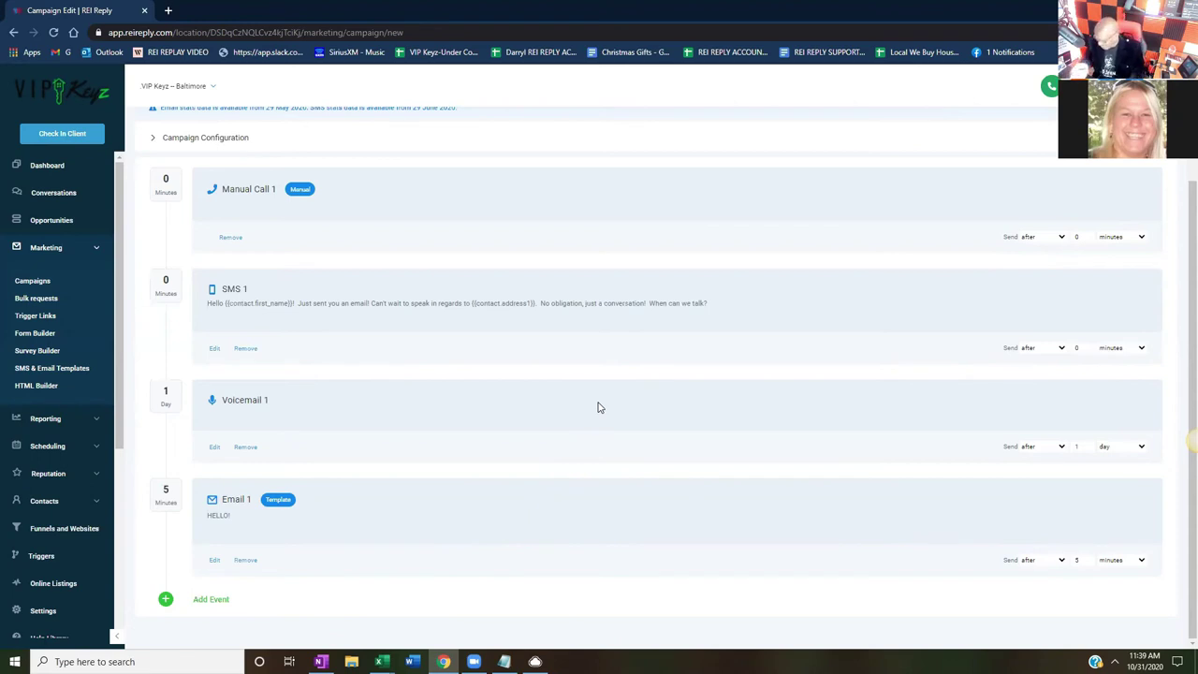
# Step: Open the Home page of the Home Buyer 5 website in the page builder
pyautogui.click(53, 247)
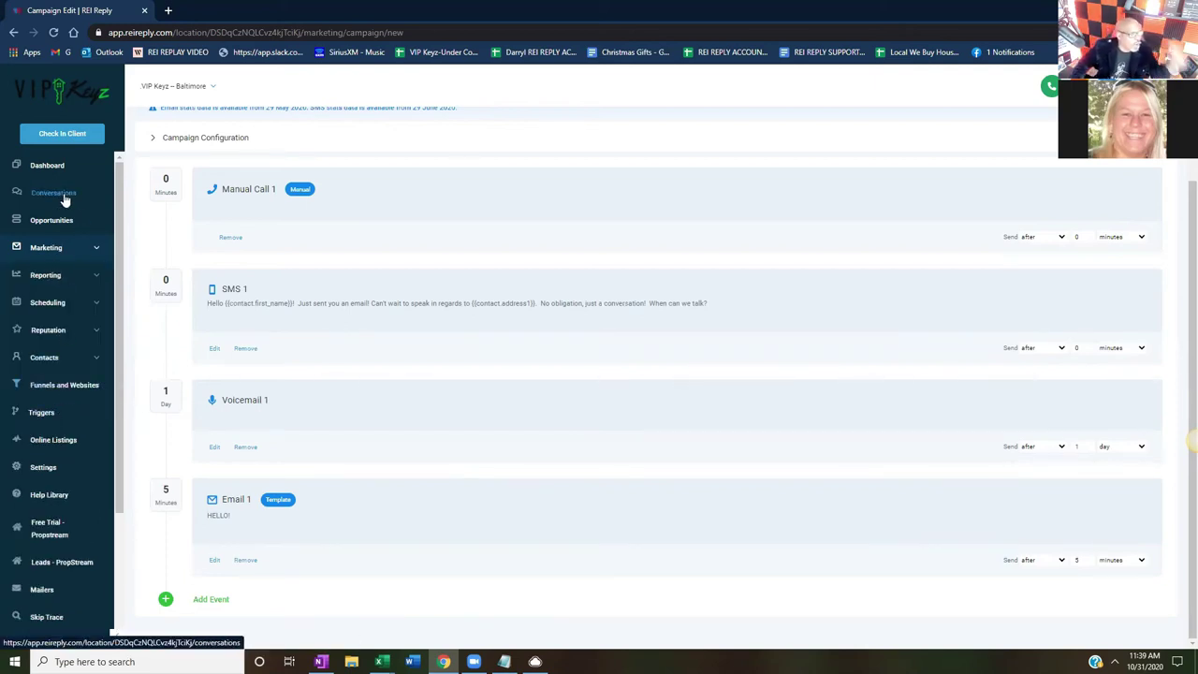
pyautogui.click(58, 248)
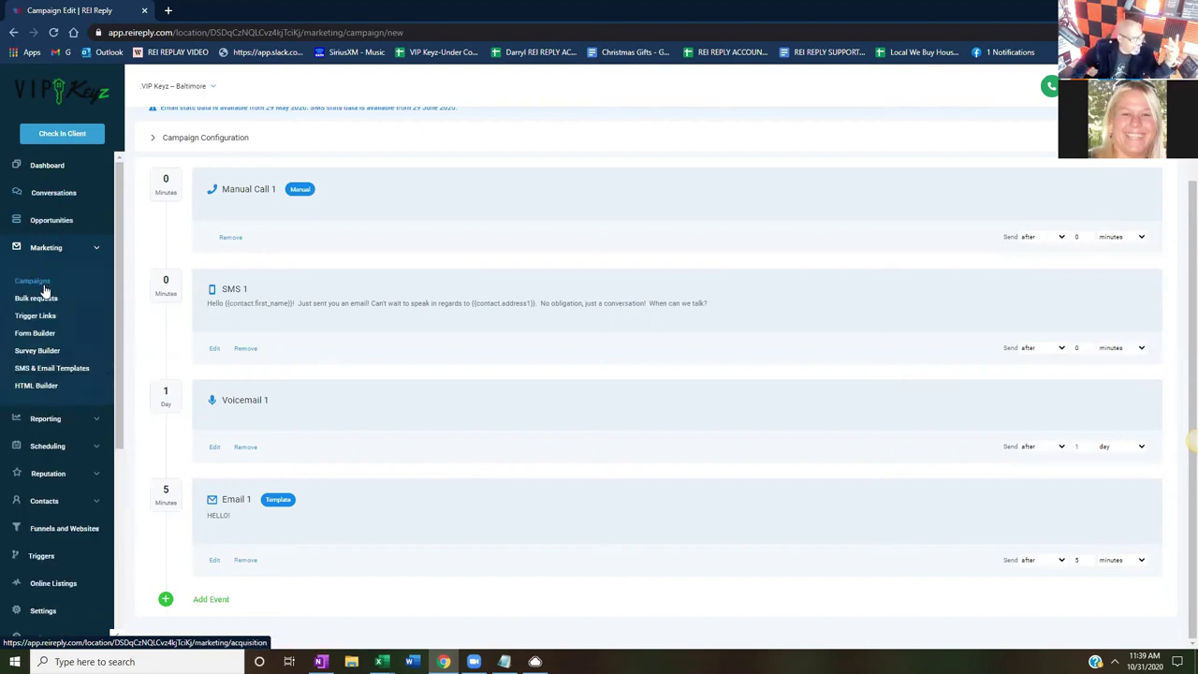
pyautogui.click(46, 537)
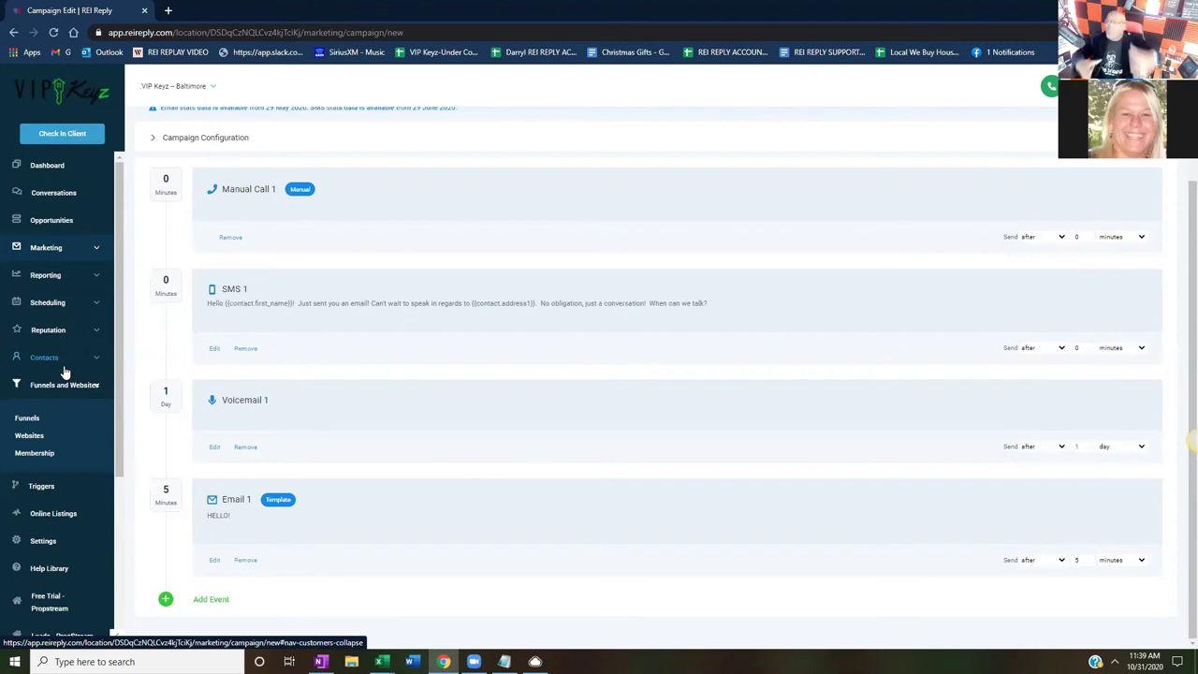
pyautogui.click(45, 437)
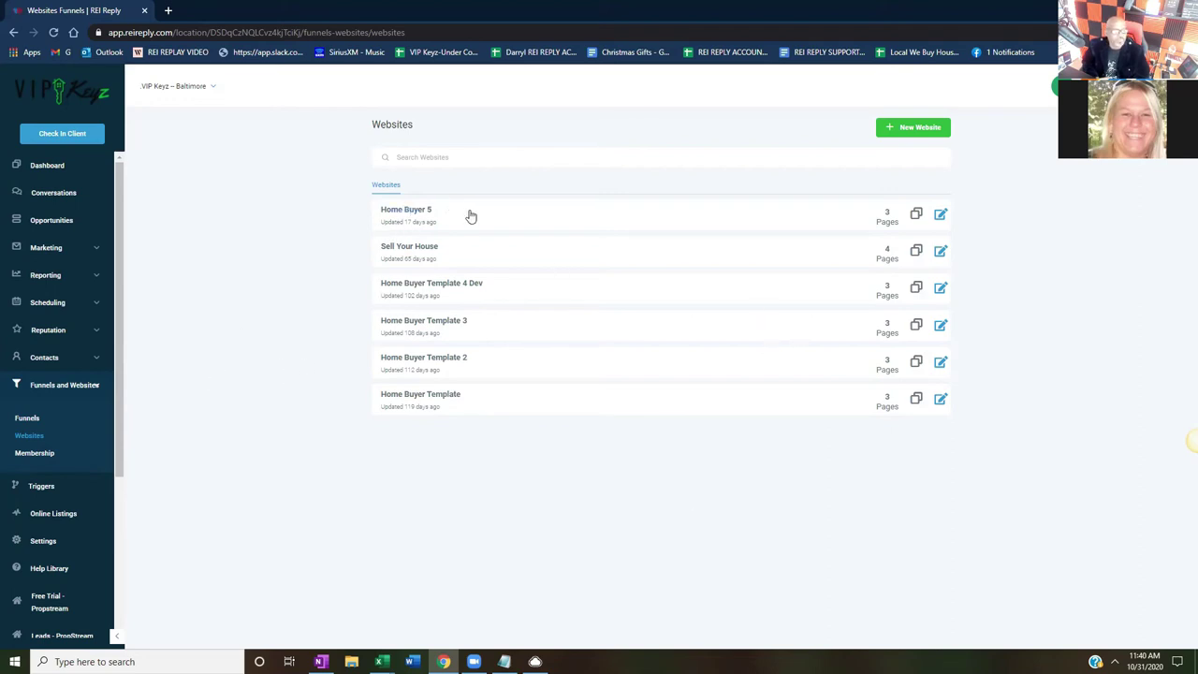
pyautogui.click(940, 216)
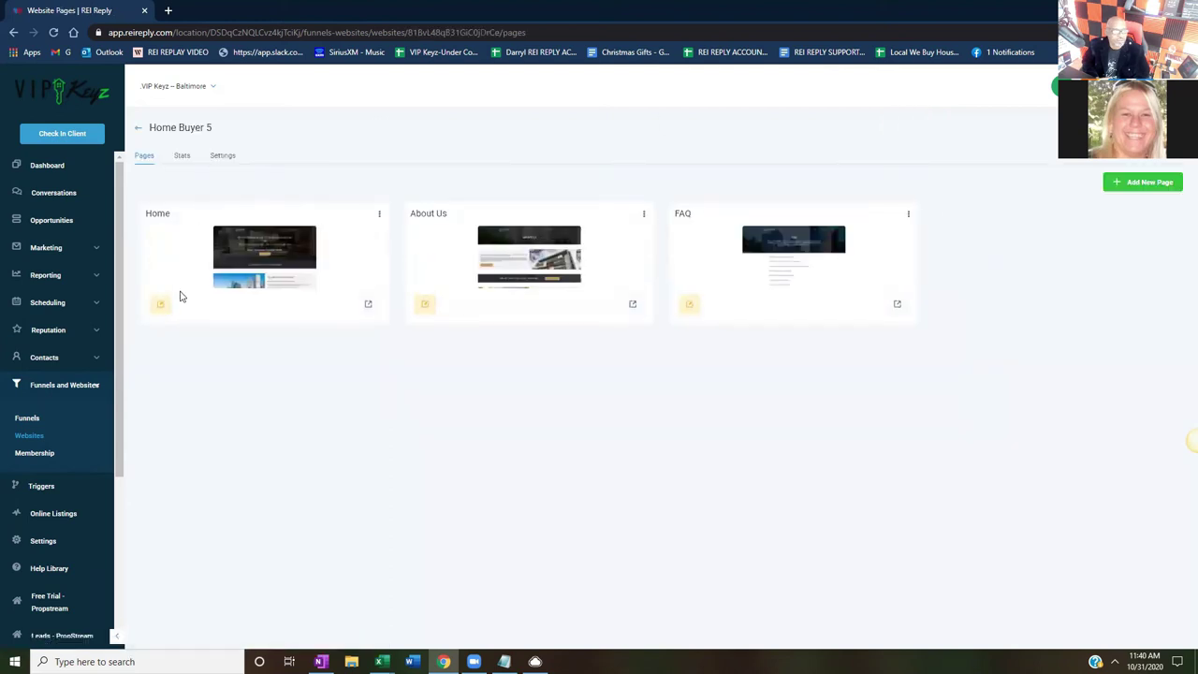
pyautogui.click(159, 306)
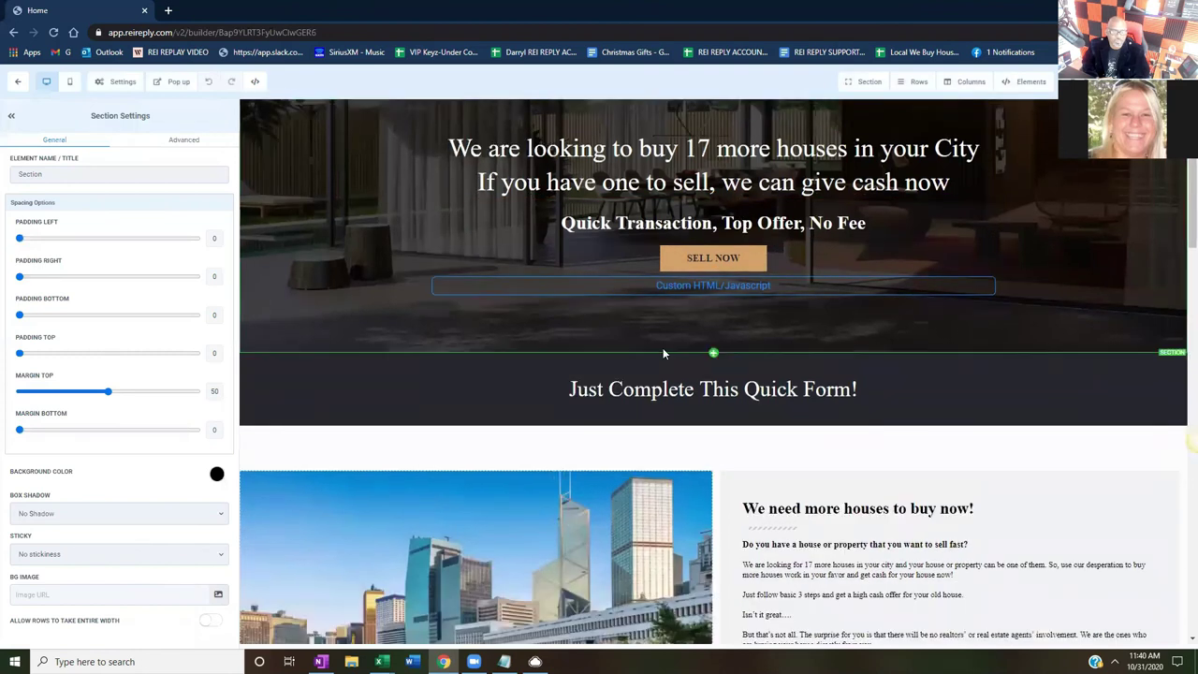
# Step: Examine the Home page, the GIVE ME CASH button's settings and the available page settings
pyautogui.scroll(-3, 814, 354)
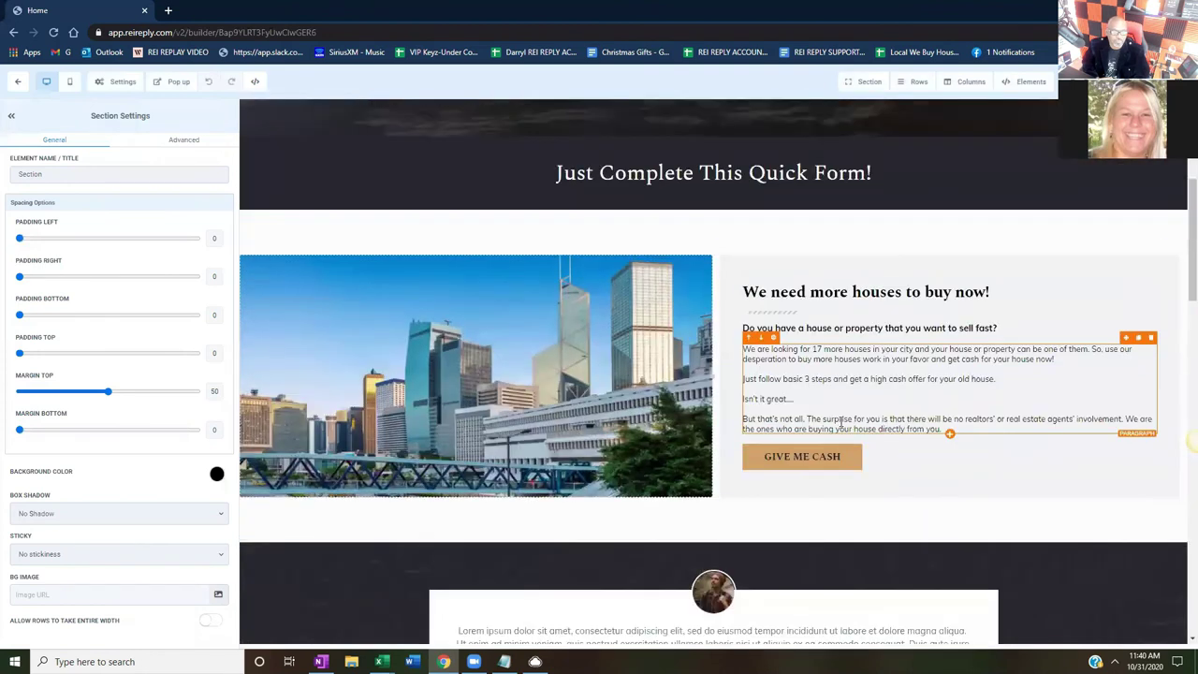
pyautogui.click(826, 460)
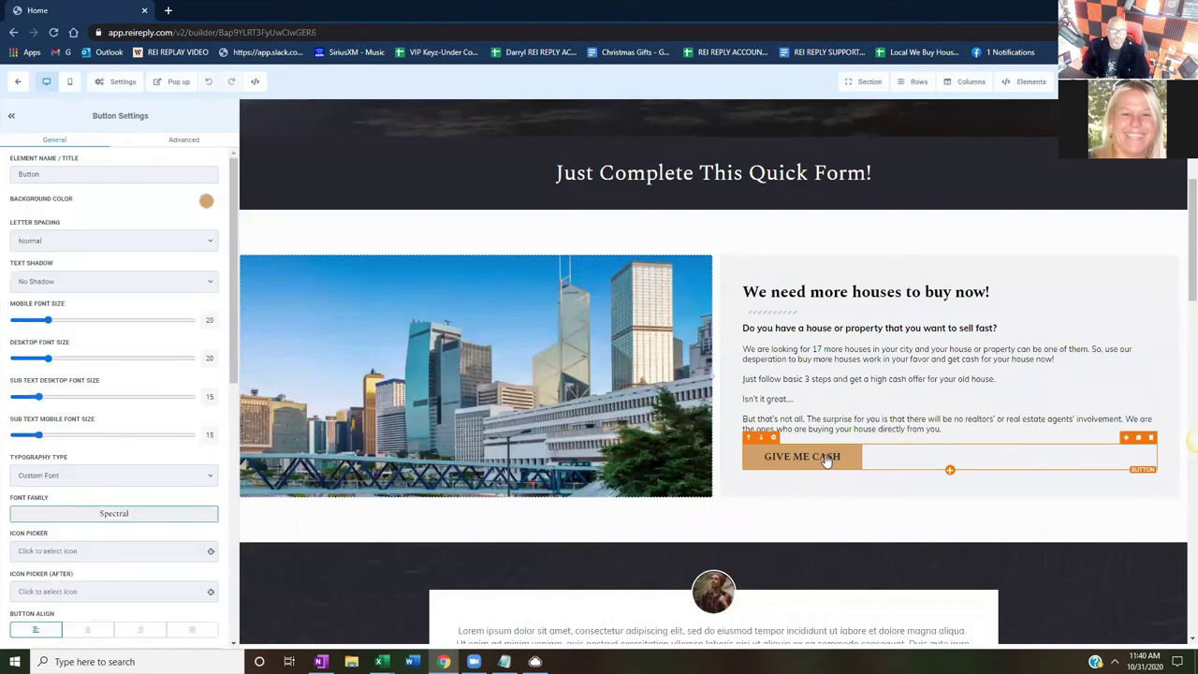
pyautogui.scroll(-2, 161, 448)
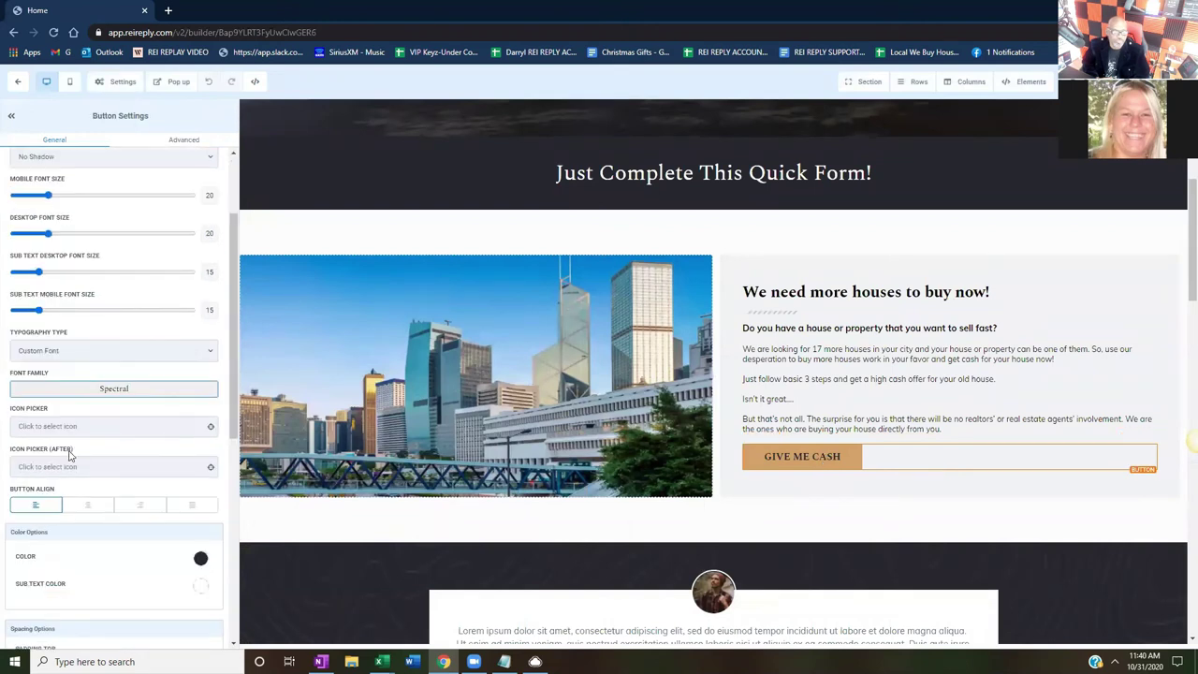
pyautogui.scroll(2, 99, 508)
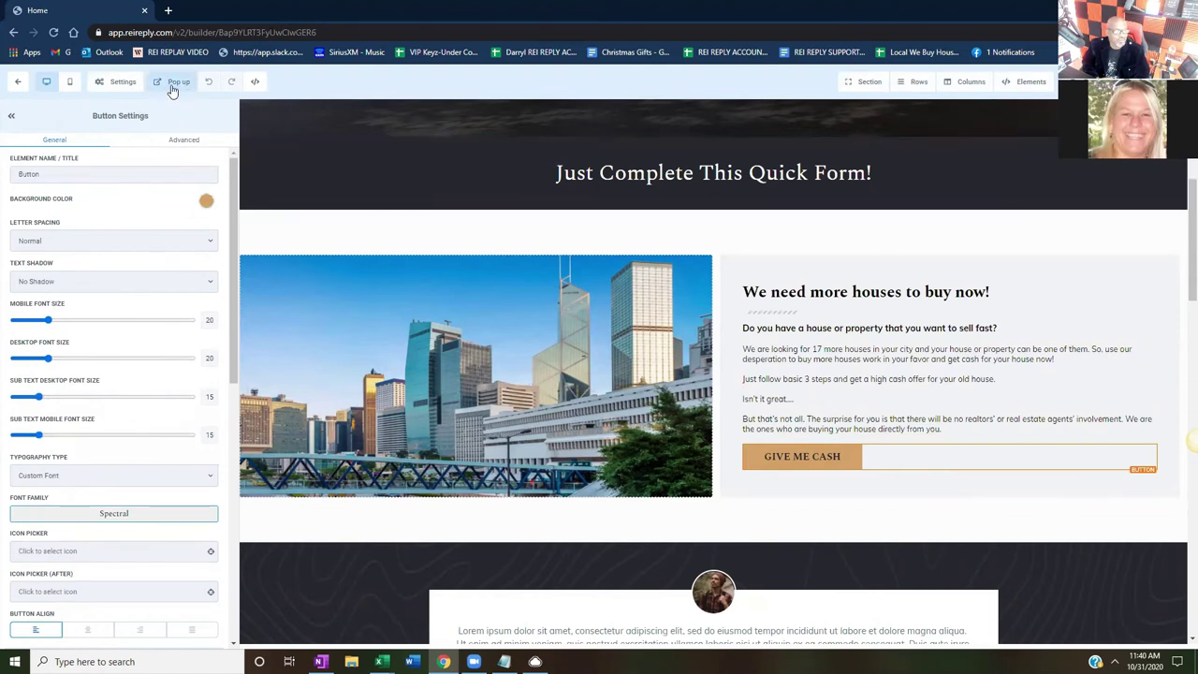
pyautogui.click(122, 82)
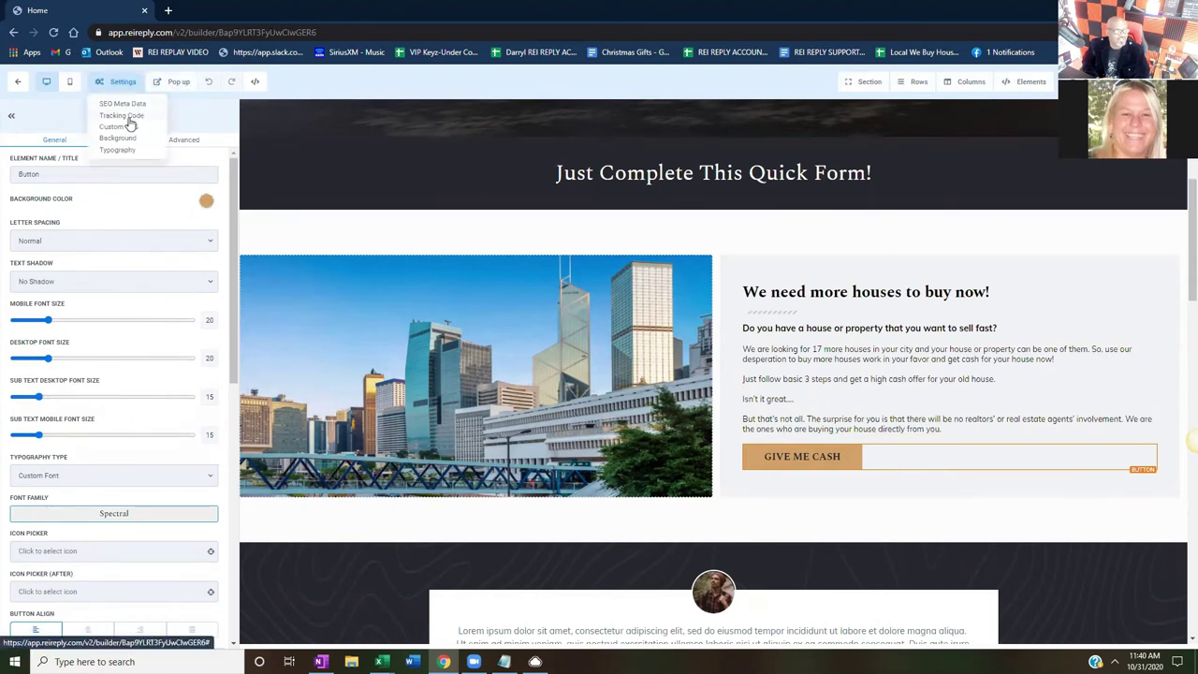
pyautogui.scroll(3, 702, 337)
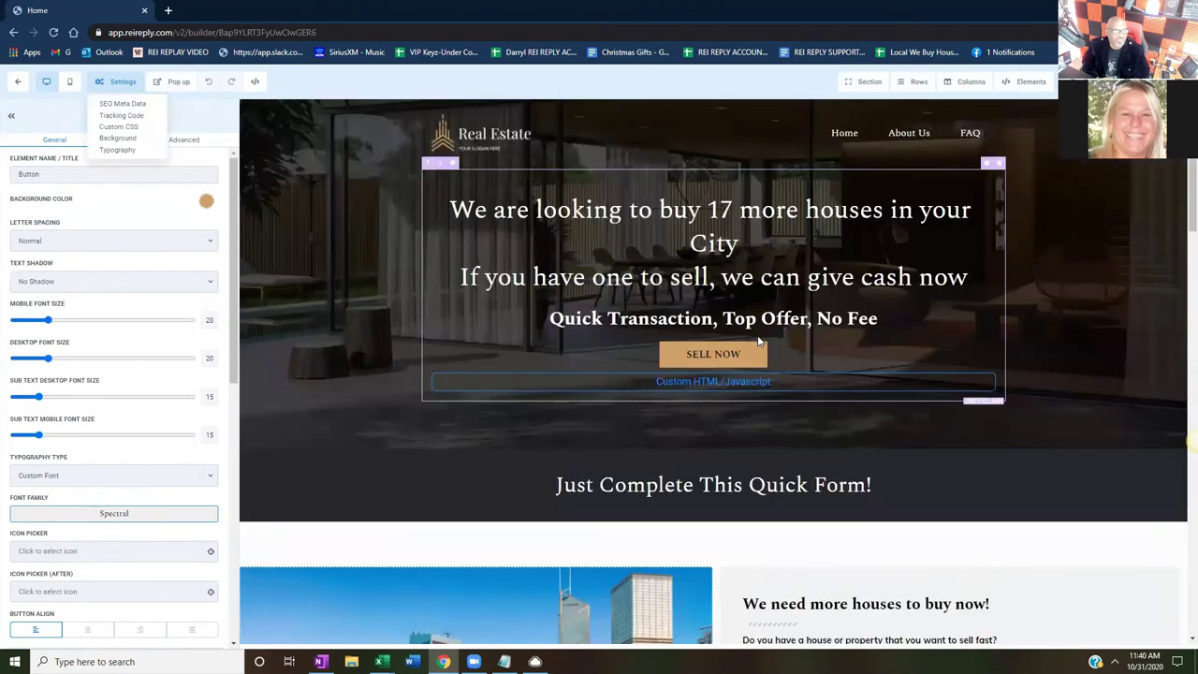
# Step: Replace the word City with Baltimore in the Home page's main headline
pyautogui.click(739, 242)
pyautogui.press('BackSpace')
pyautogui.press('BackSpace')
pyautogui.press('BackSpace')
pyautogui.press('BackSpace')
pyautogui.write('Baltimore')
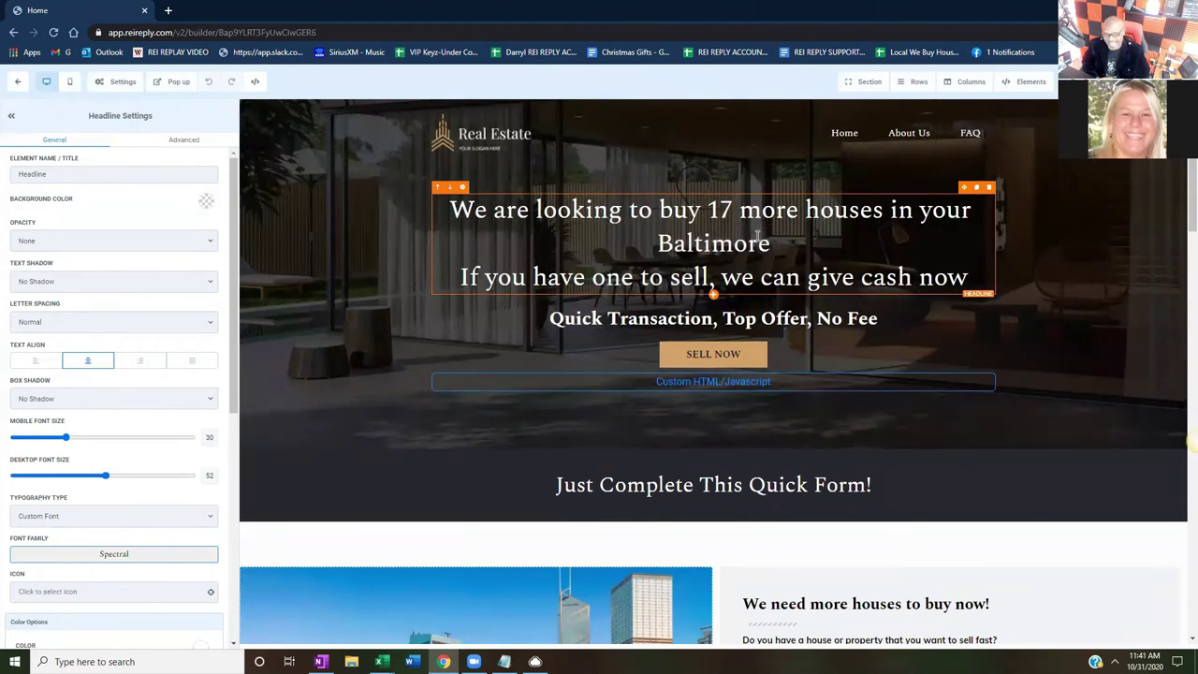
# Step: Remove the word "your" before Baltimore in the main headline and finish editing the text
pyautogui.click(934, 217)
pyautogui.press('Right')
pyautogui.press('Right')
pyautogui.press('Right')
pyautogui.press('BackSpace')
pyautogui.press('BackSpace')
pyautogui.press('BackSpace')
pyautogui.press('BackSpace')
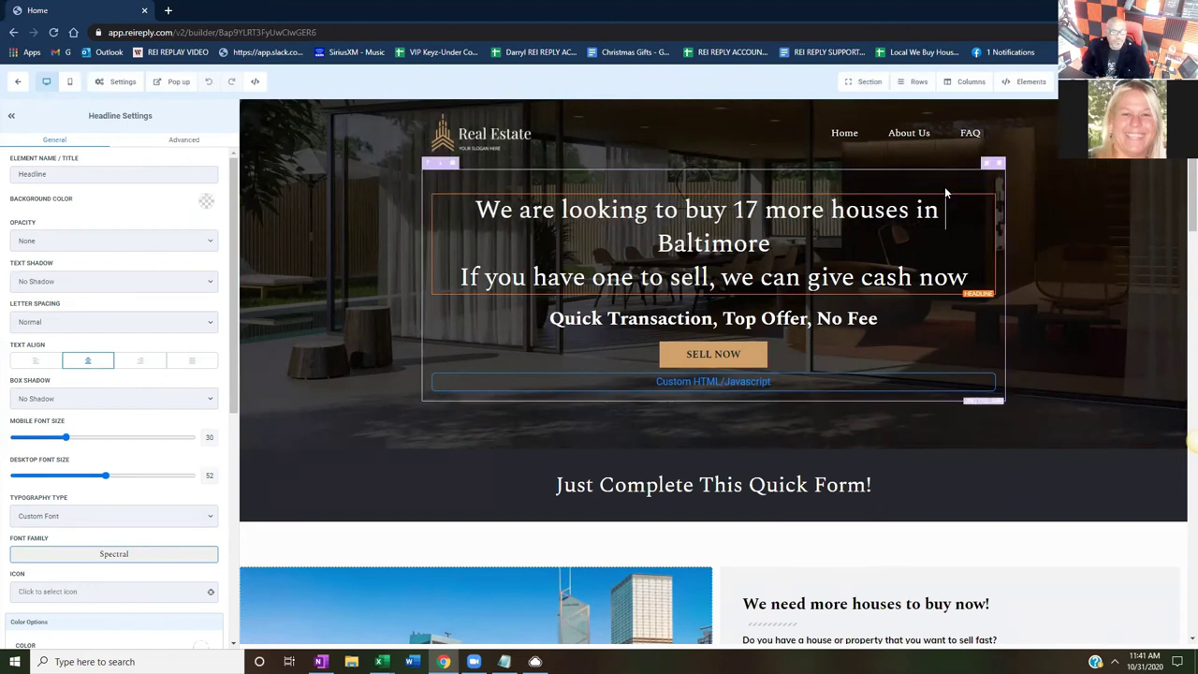
pyautogui.click(1056, 222)
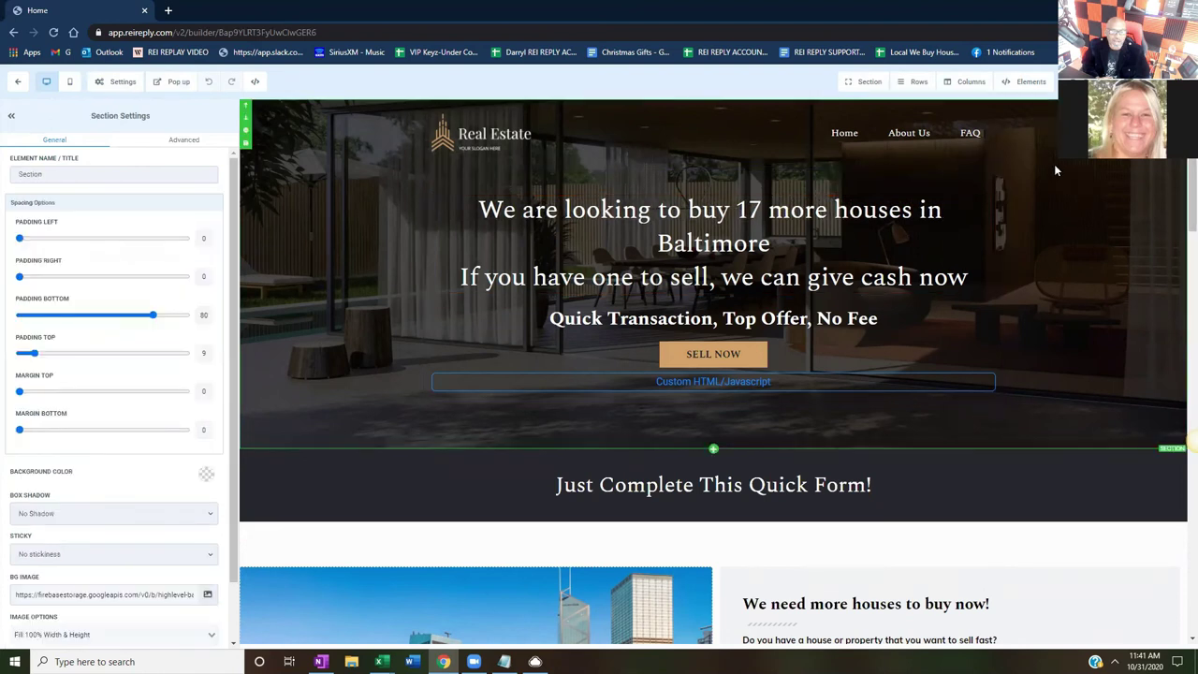
# Step: Leave the page builder without saving and return to the Home Buyer 5 page list
pyautogui.scroll(-2, 1038, 258)
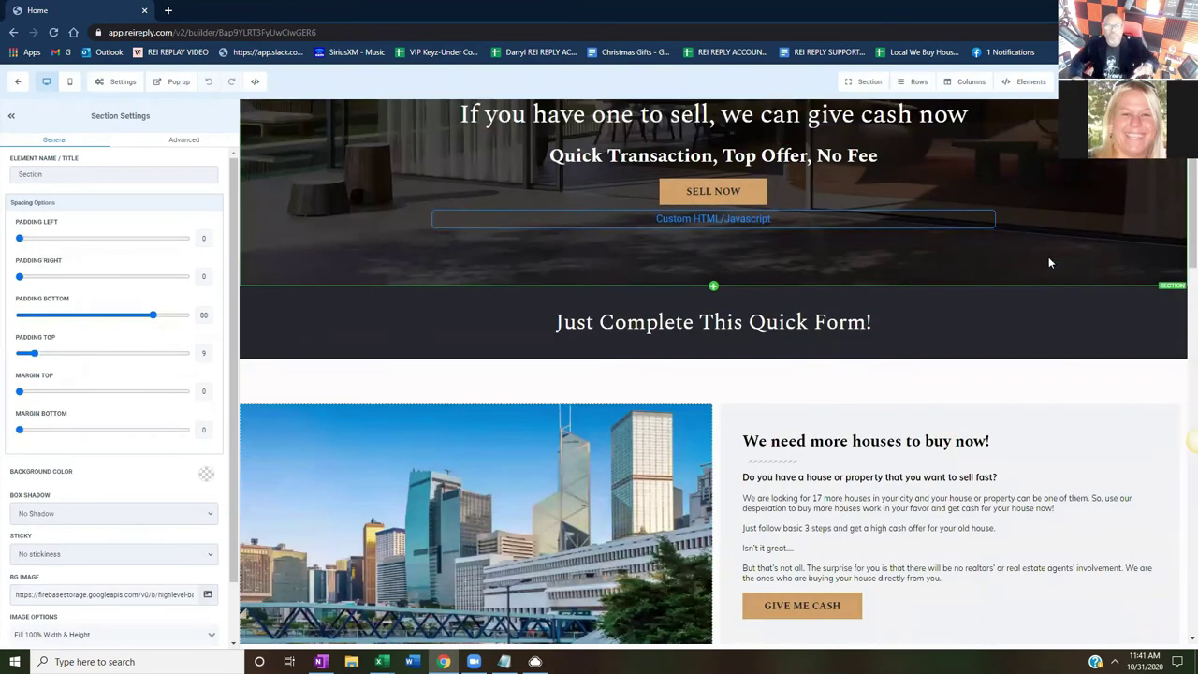
pyautogui.scroll(2, 1048, 257)
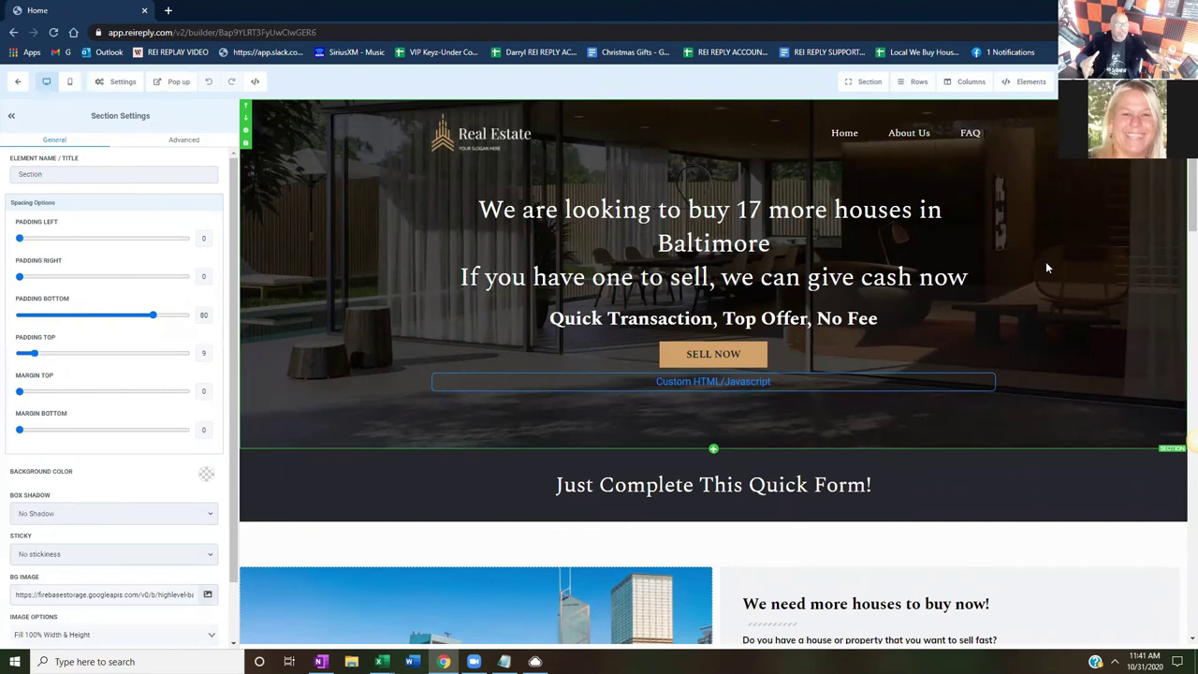
pyautogui.click(19, 83)
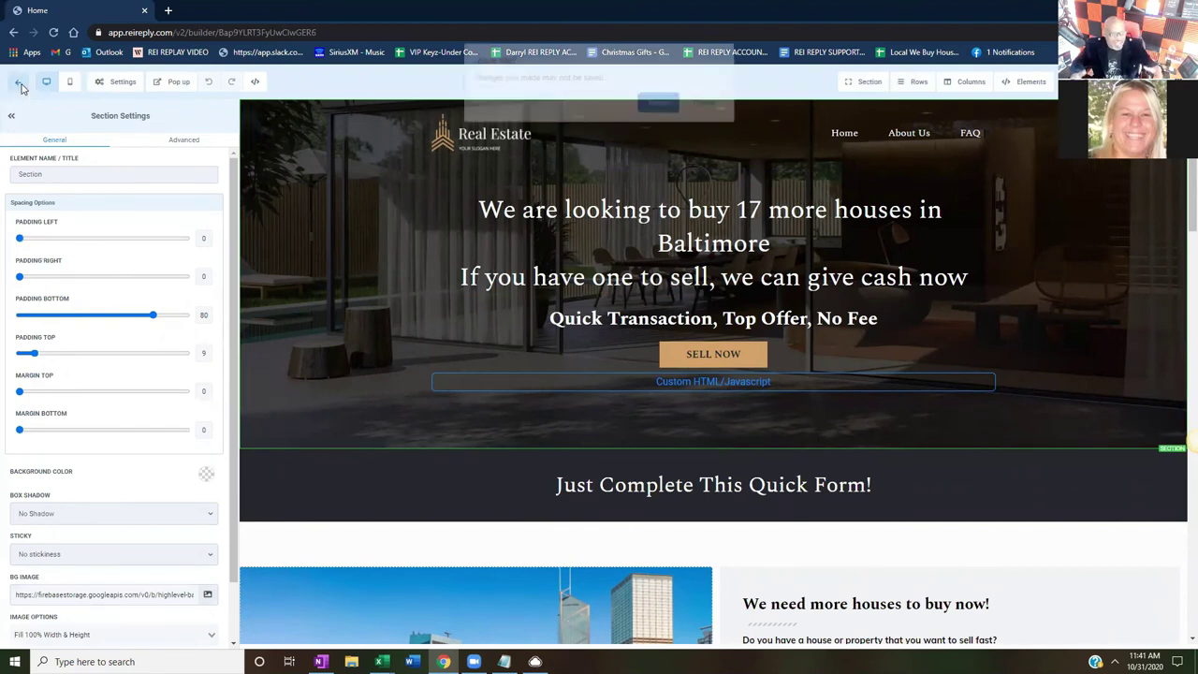
pyautogui.click(655, 102)
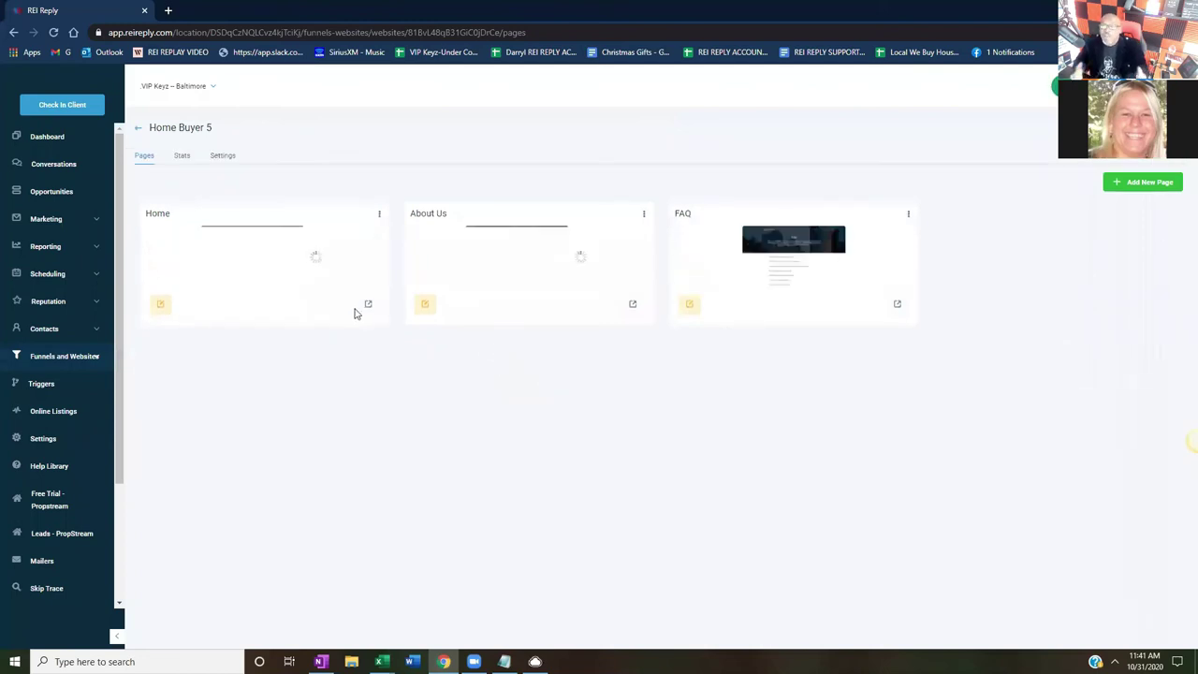
# Step: Preview the website's Home page and look through it down to the footer
pyautogui.click(370, 309)
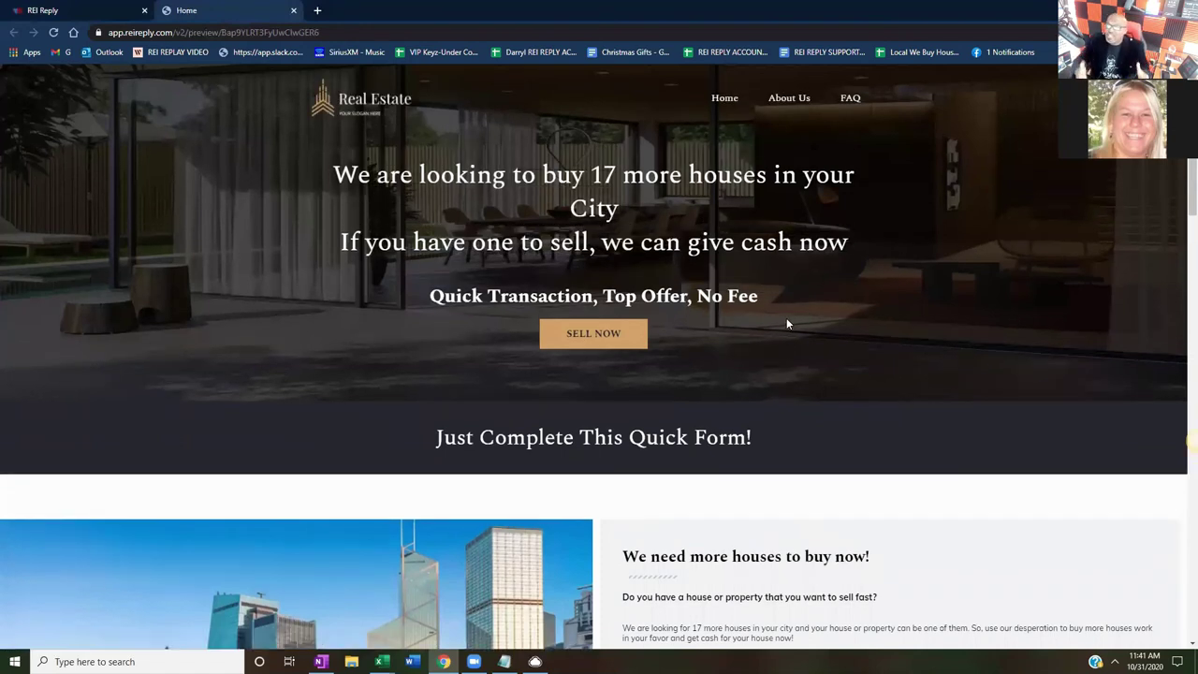
pyautogui.scroll(-5, 786, 323)
pyautogui.scroll(-5, 852, 342)
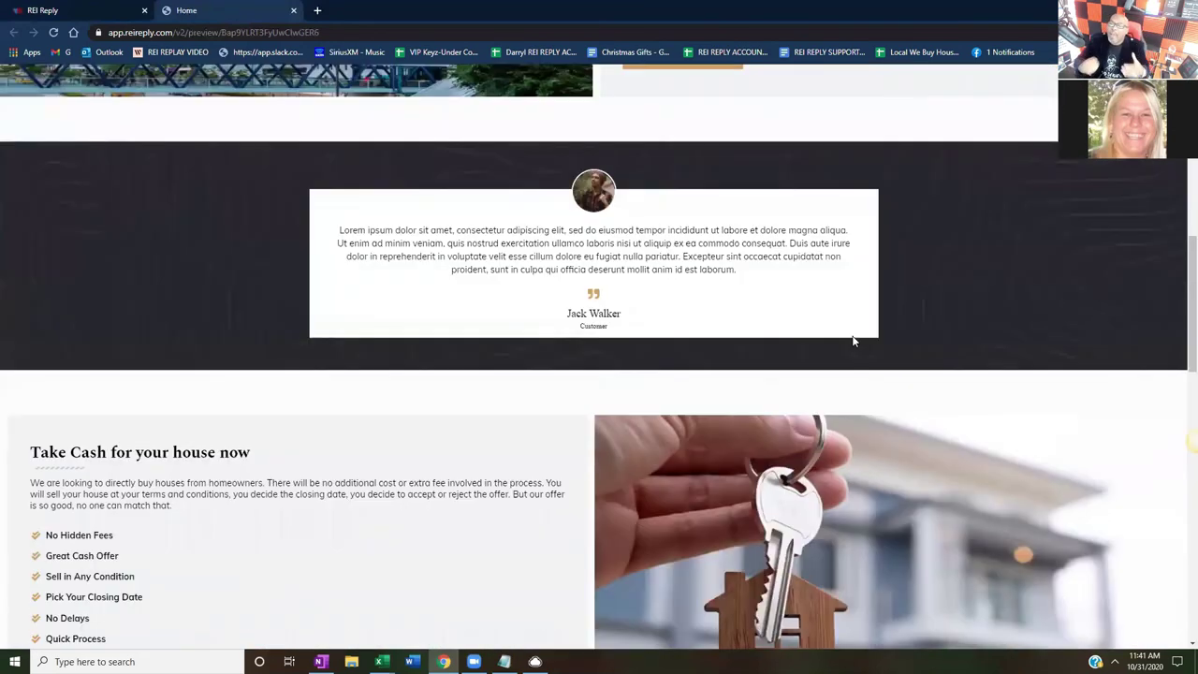
pyautogui.scroll(-7, 852, 341)
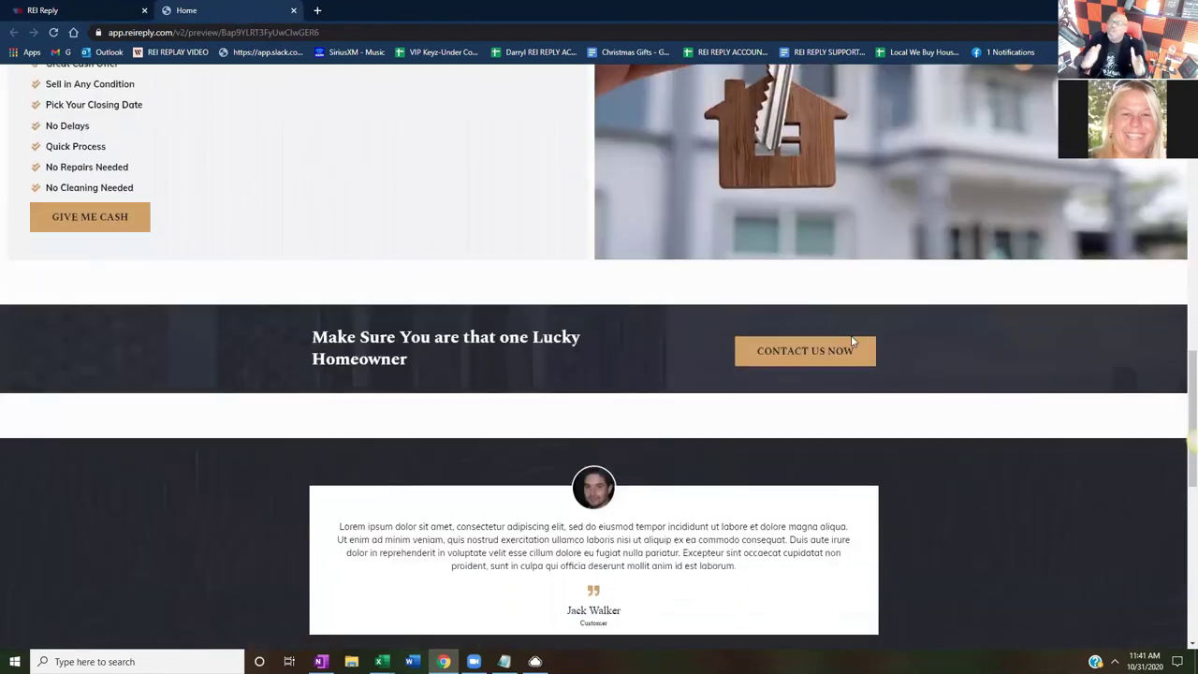
pyautogui.scroll(-3, 852, 344)
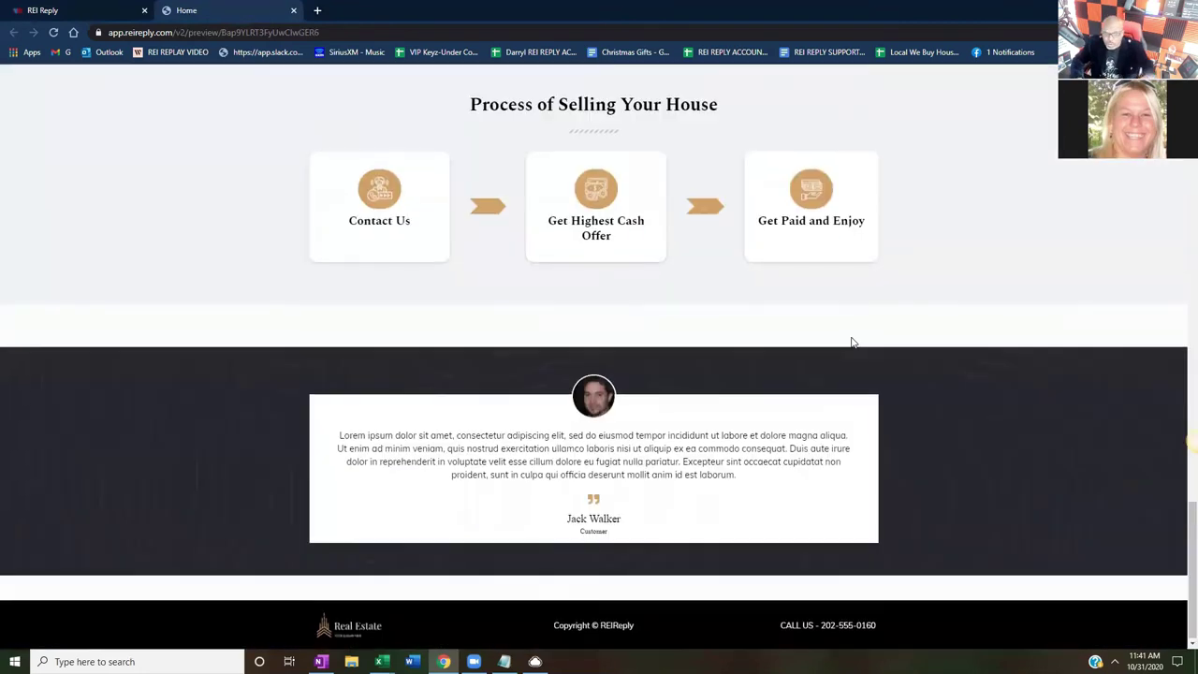
# Step: Open previews of the About Us and FAQ pages and look through the About Us page
pyautogui.click(103, 15)
pyautogui.click(632, 309)
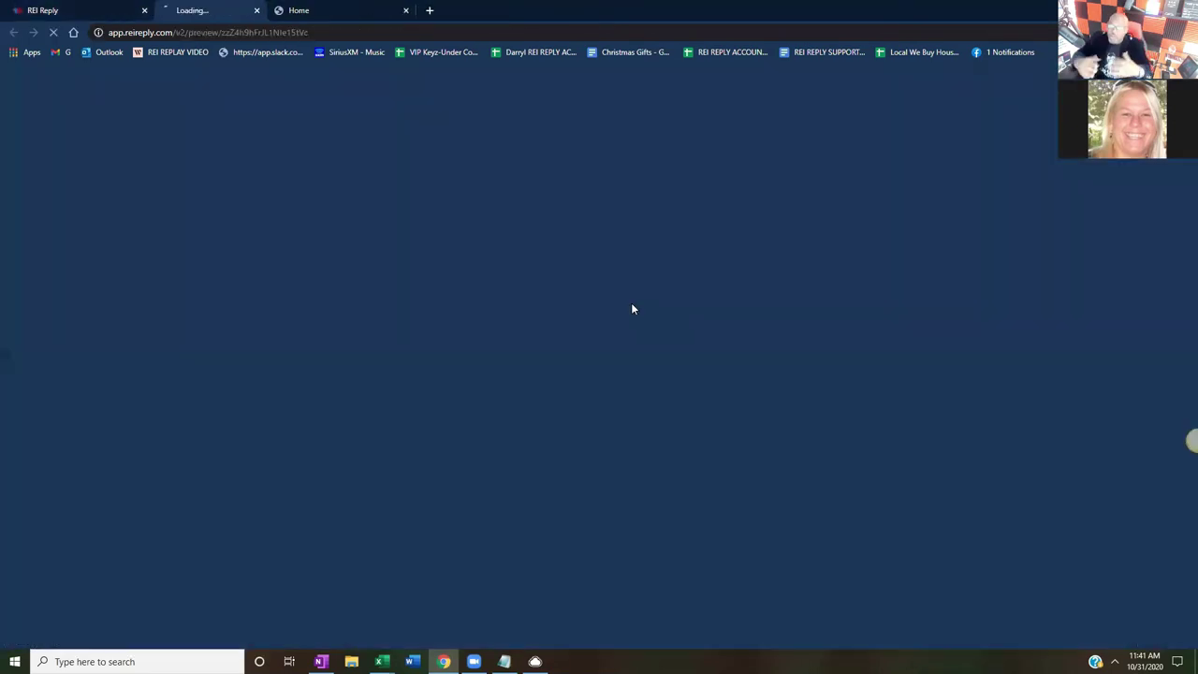
pyautogui.click(57, 10)
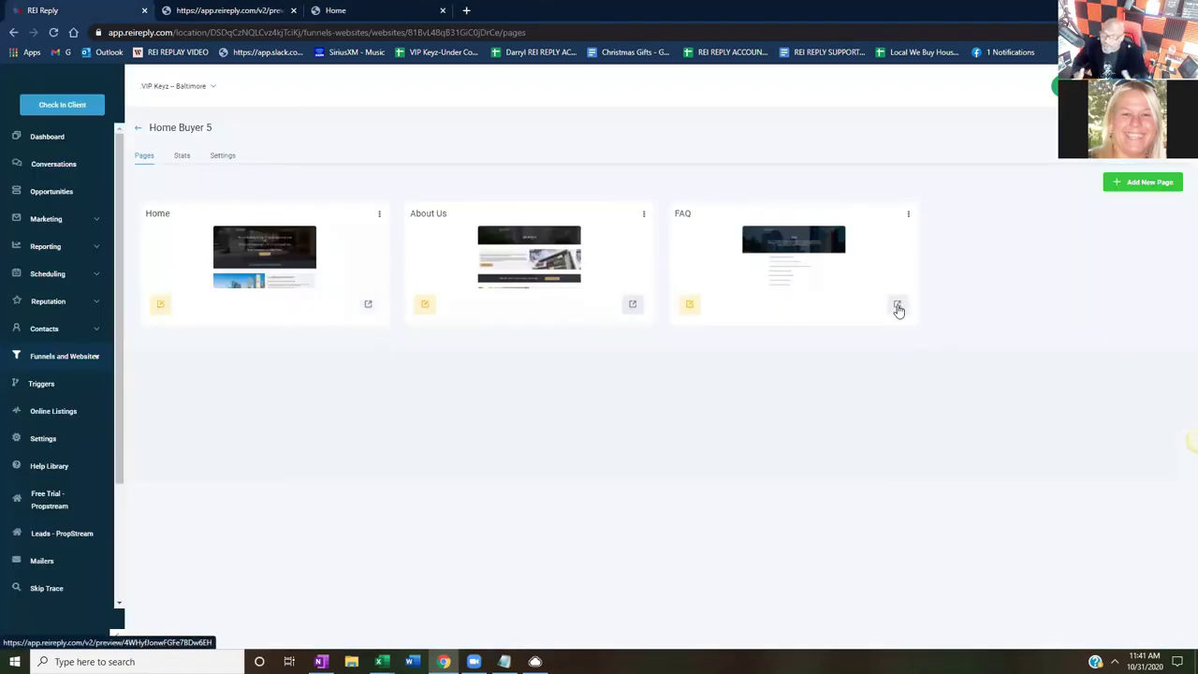
pyautogui.click(897, 308)
pyautogui.click(385, 11)
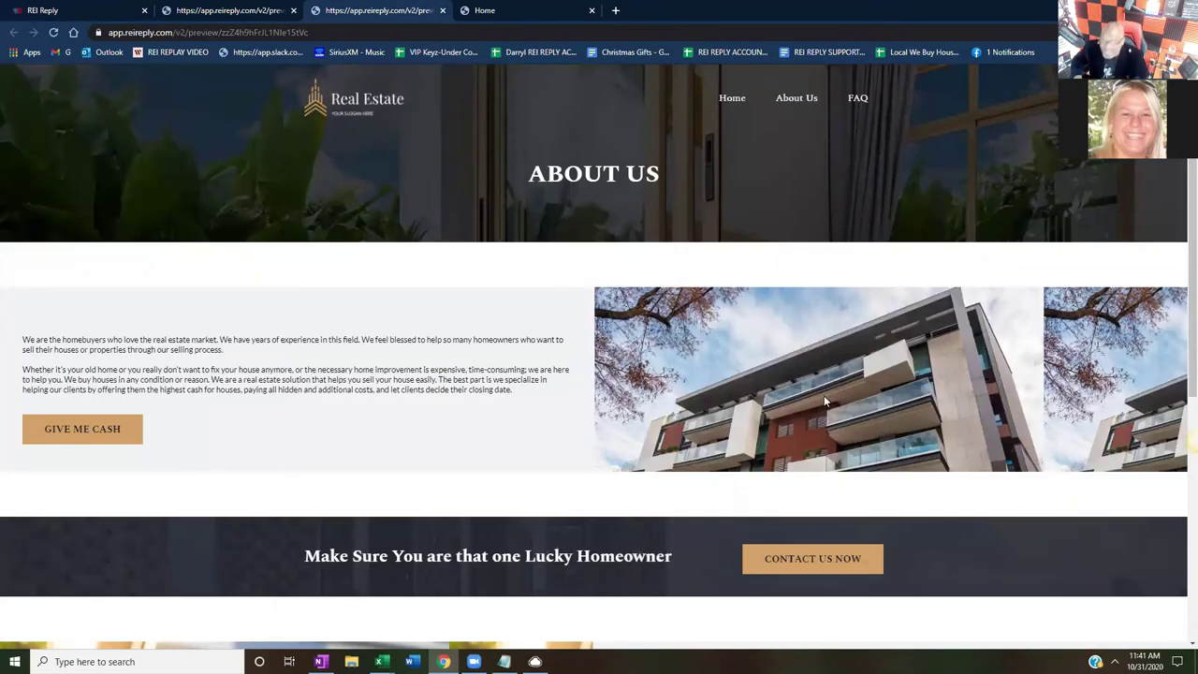
pyautogui.scroll(-5, 826, 400)
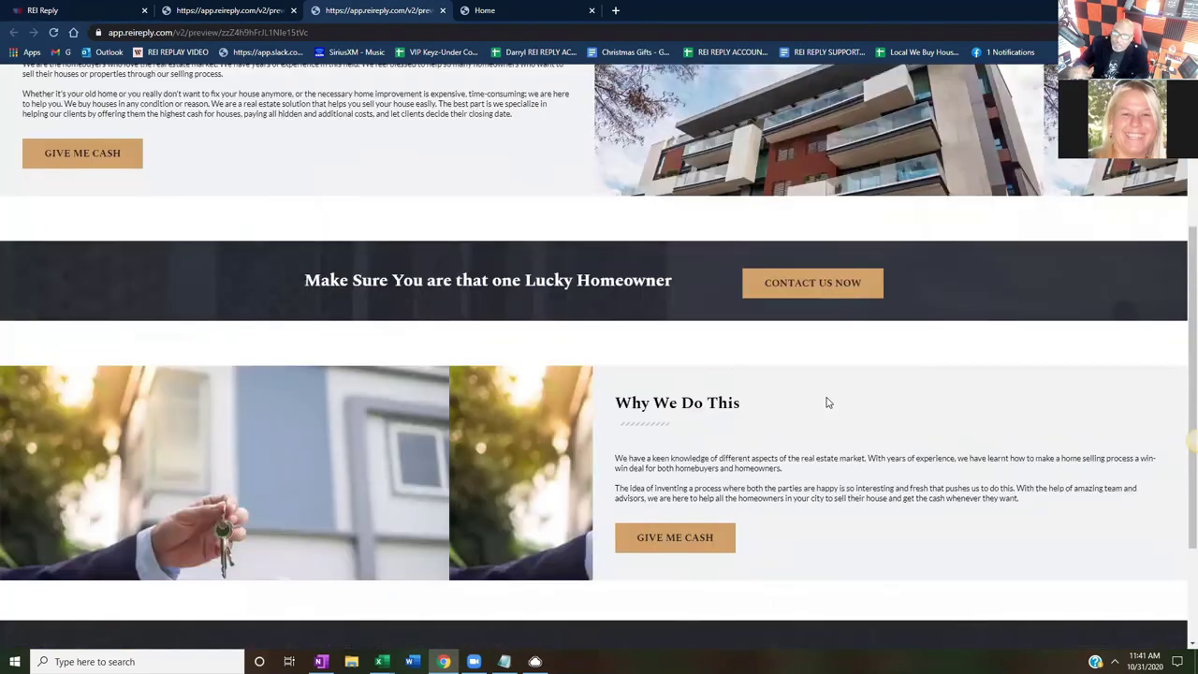
pyautogui.scroll(4, 826, 406)
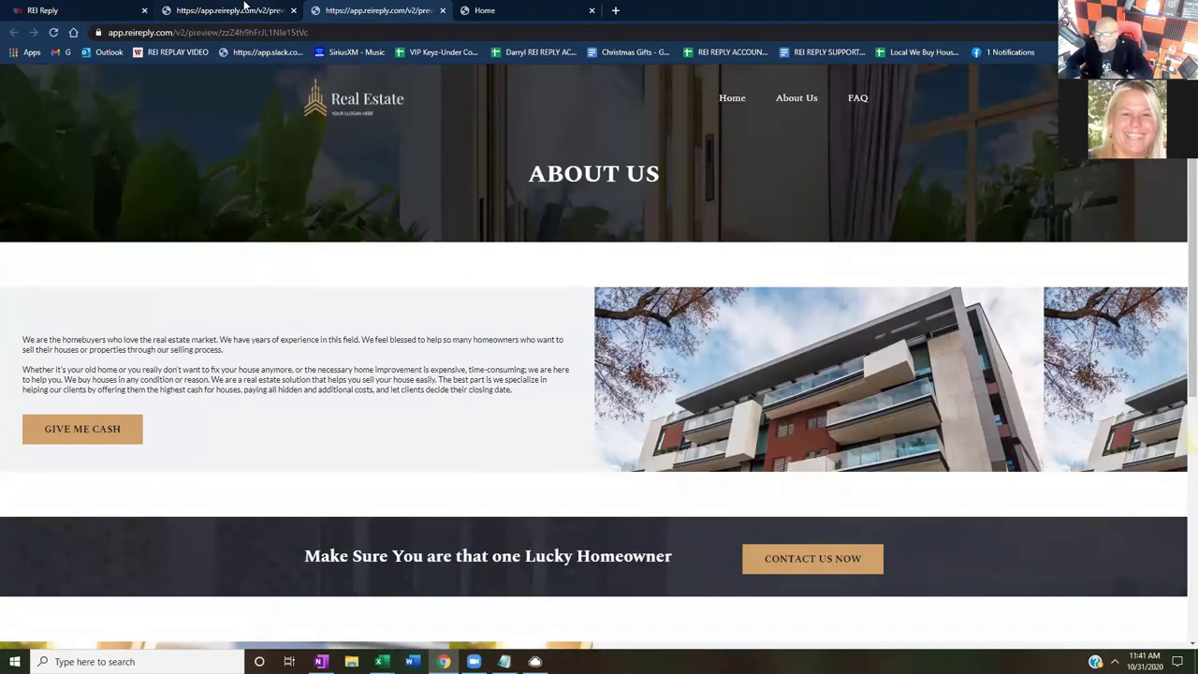
# Step: Examine the FAQ page preview and expand the question "Are we actually listing your house or buying it?"
pyautogui.click(239, 10)
pyautogui.scroll(-1, 880, 349)
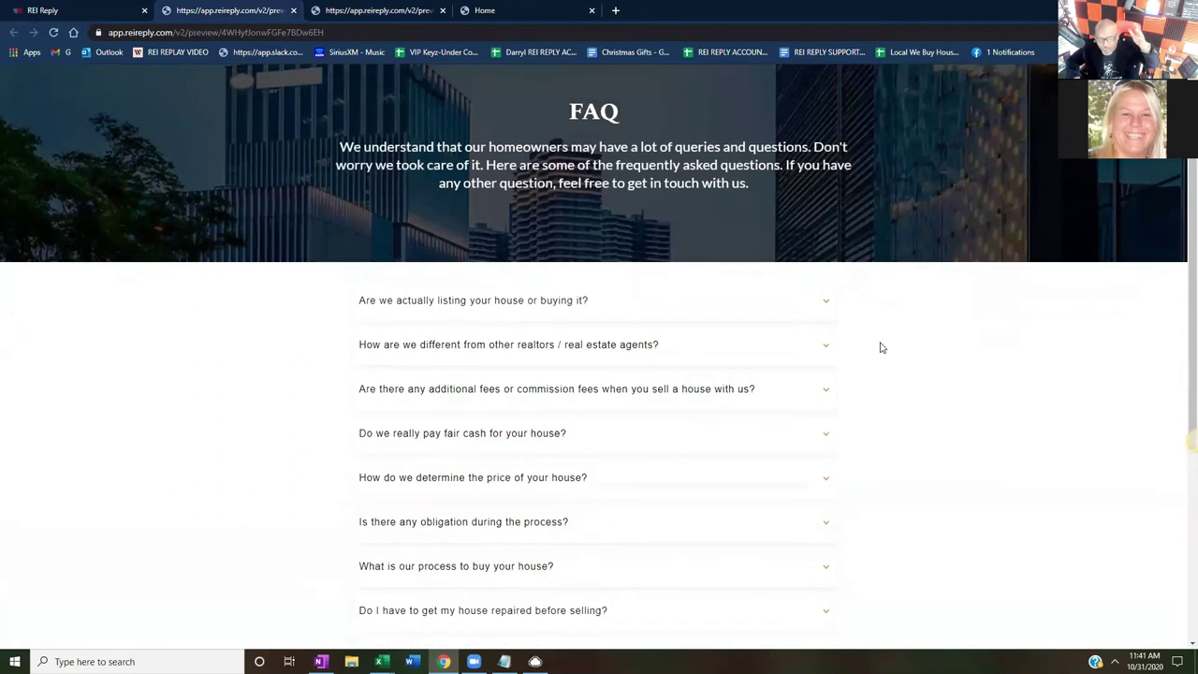
pyautogui.click(826, 299)
pyautogui.scroll(1, 893, 370)
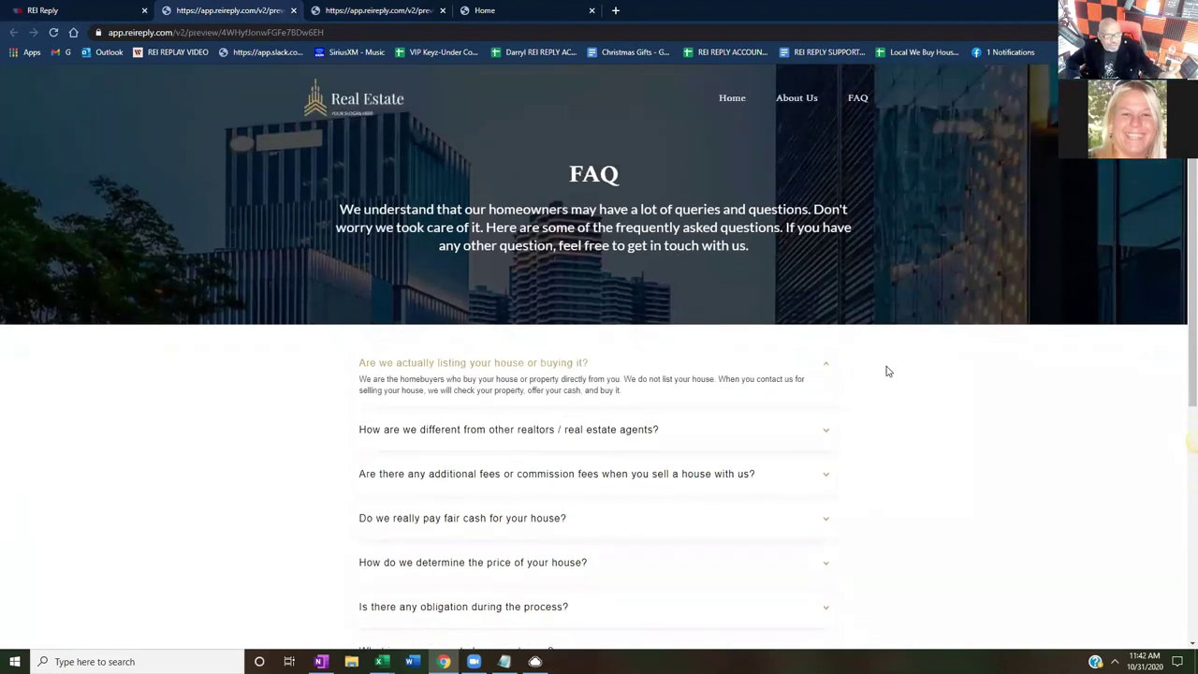